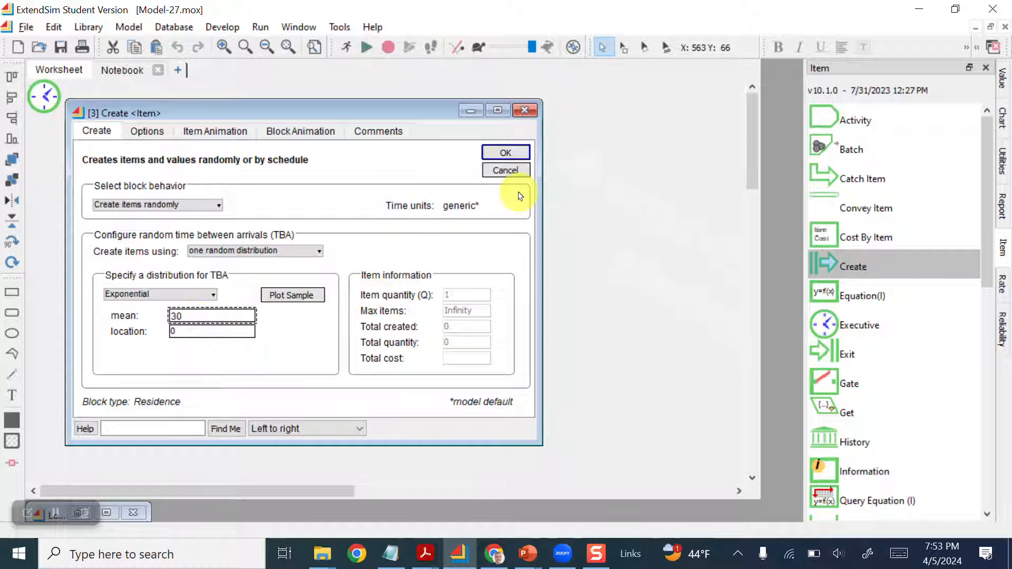
# - Enable the timing attribute option for the Create block and assign it a new value attribute named CycleTime
pyautogui.click(504, 154)
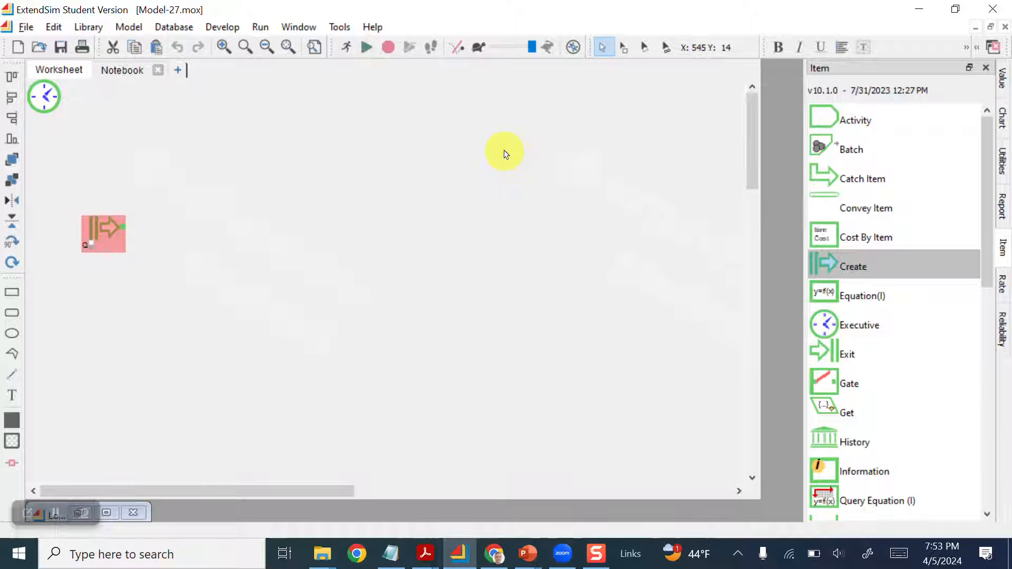
pyautogui.doubleClick(105, 231)
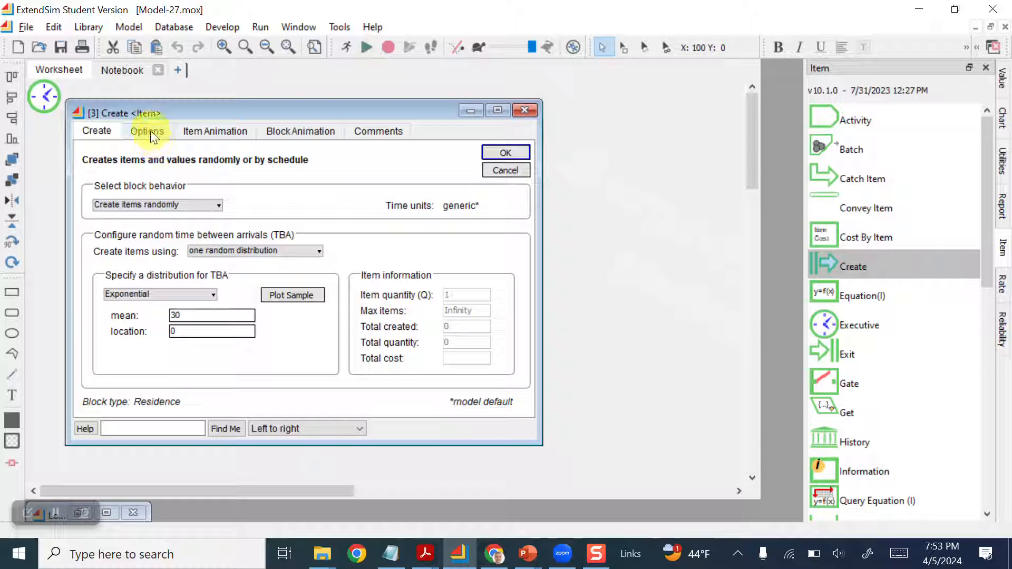
pyautogui.click(149, 131)
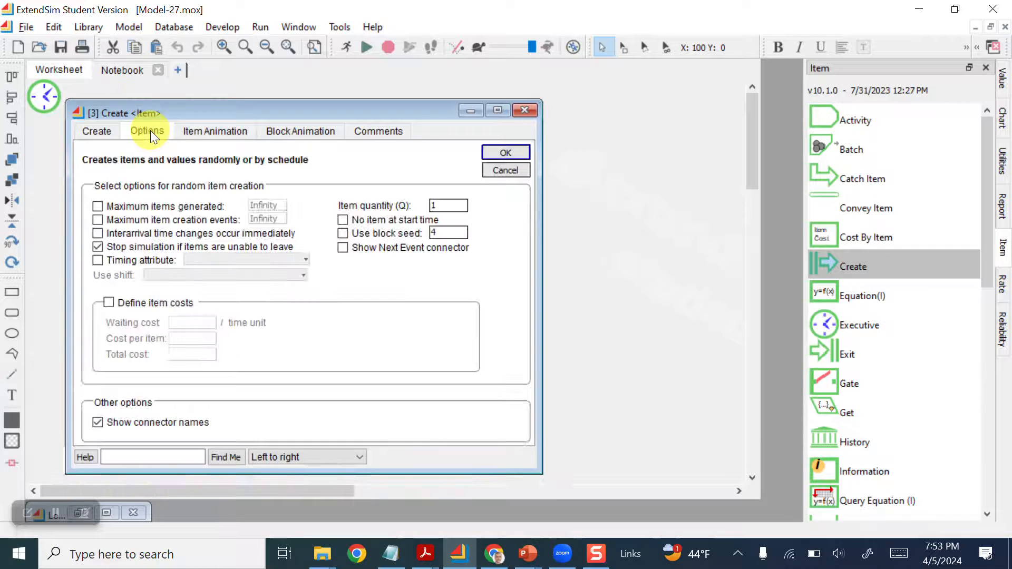
pyautogui.click(105, 262)
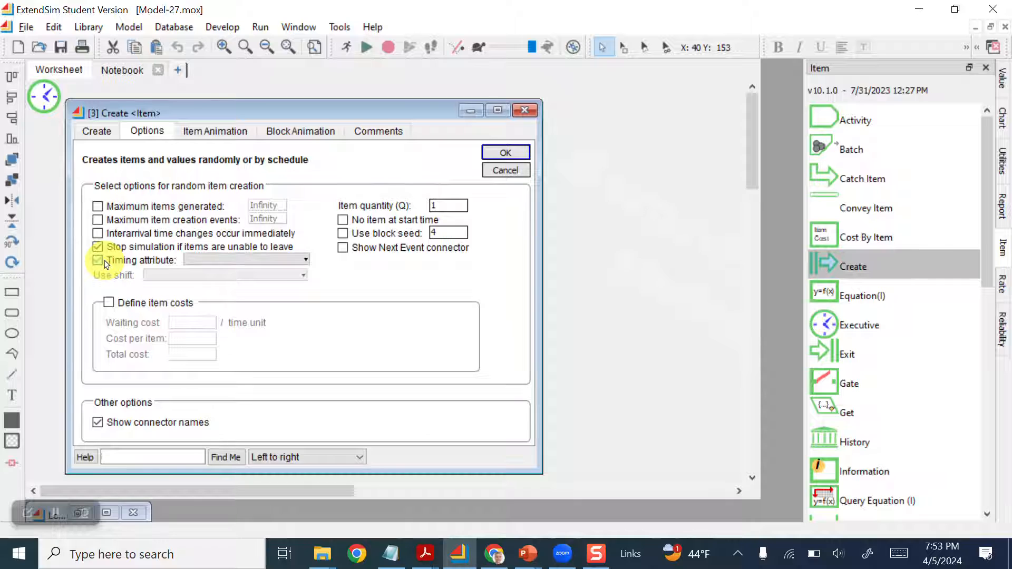
pyautogui.click(306, 259)
pyautogui.click(250, 270)
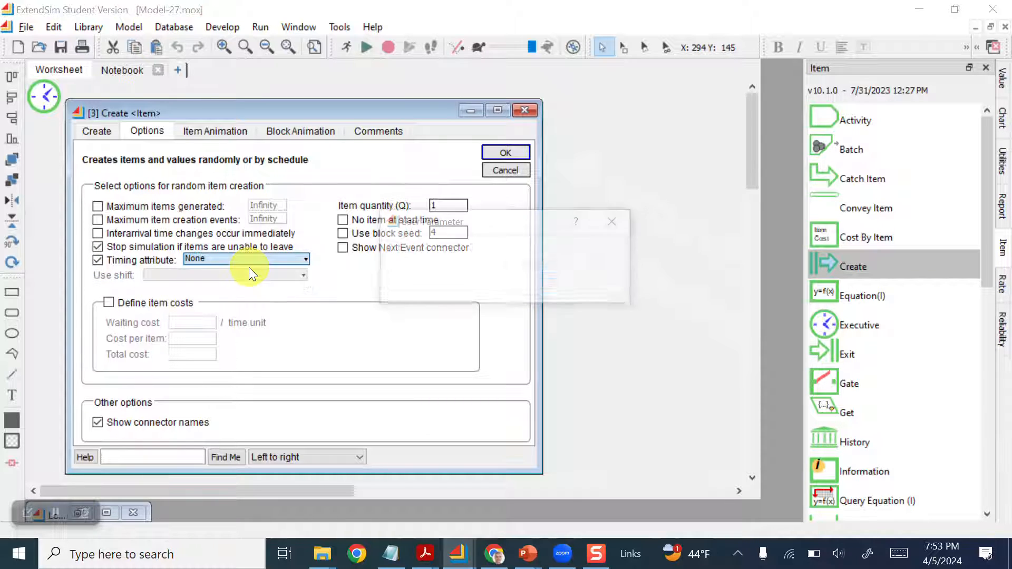
pyautogui.write('Cyc')
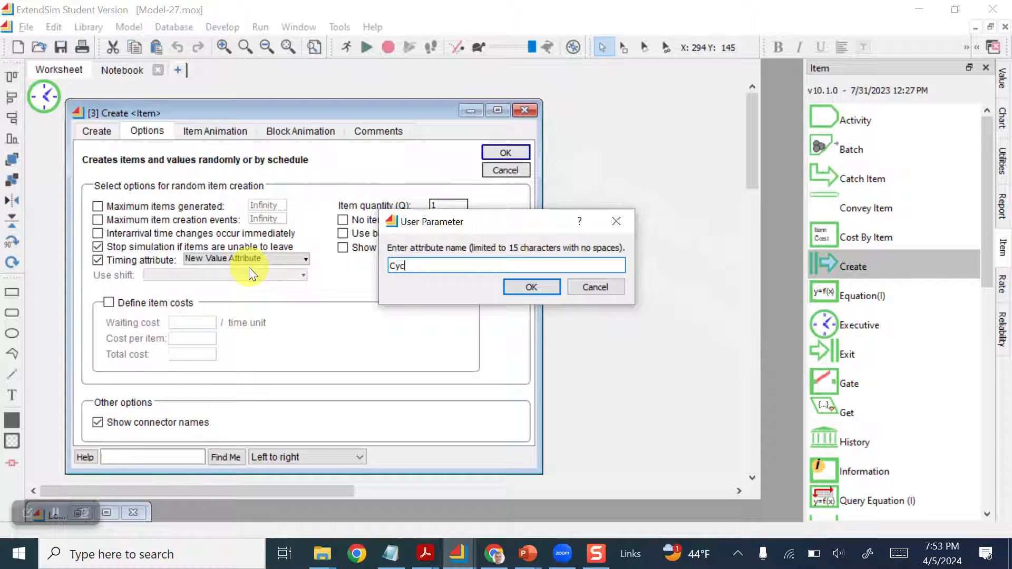
pyautogui.write('leTime')
pyautogui.press('Return')
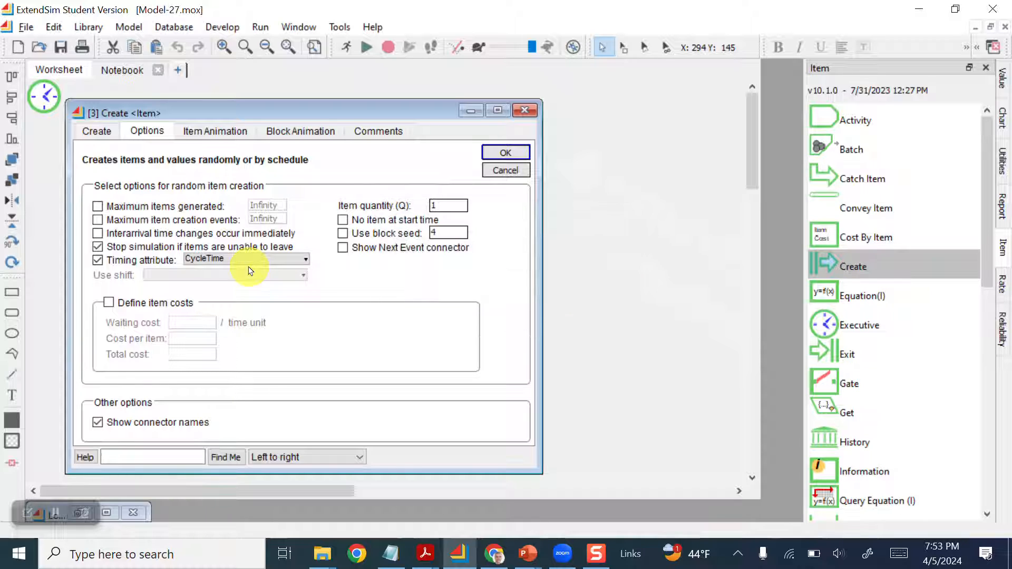
pyautogui.click(523, 112)
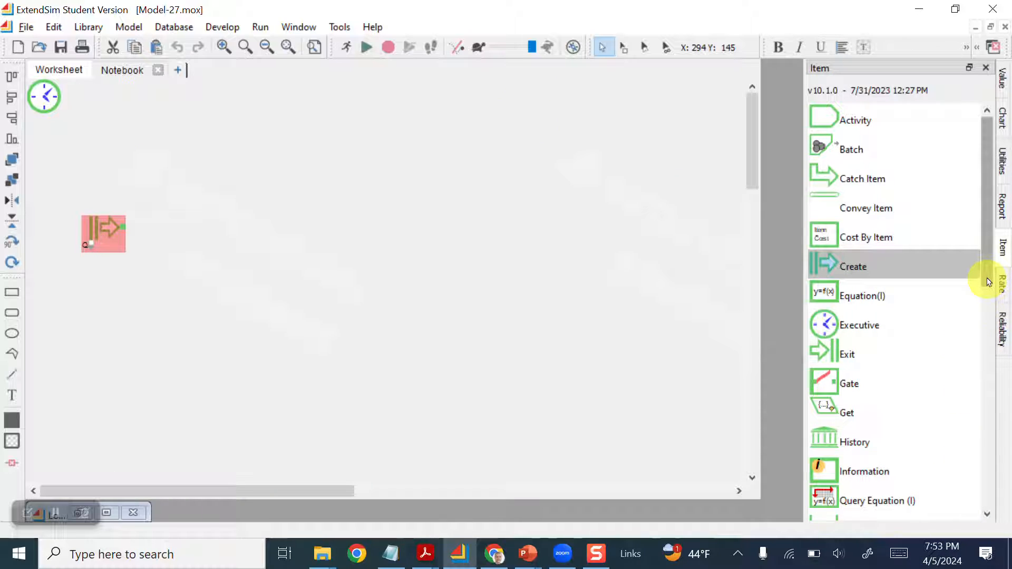
# - Add two Workstation blocks connected in series after the Create block
pyautogui.moveTo(988, 278); pyautogui.dragTo(1007, 498)
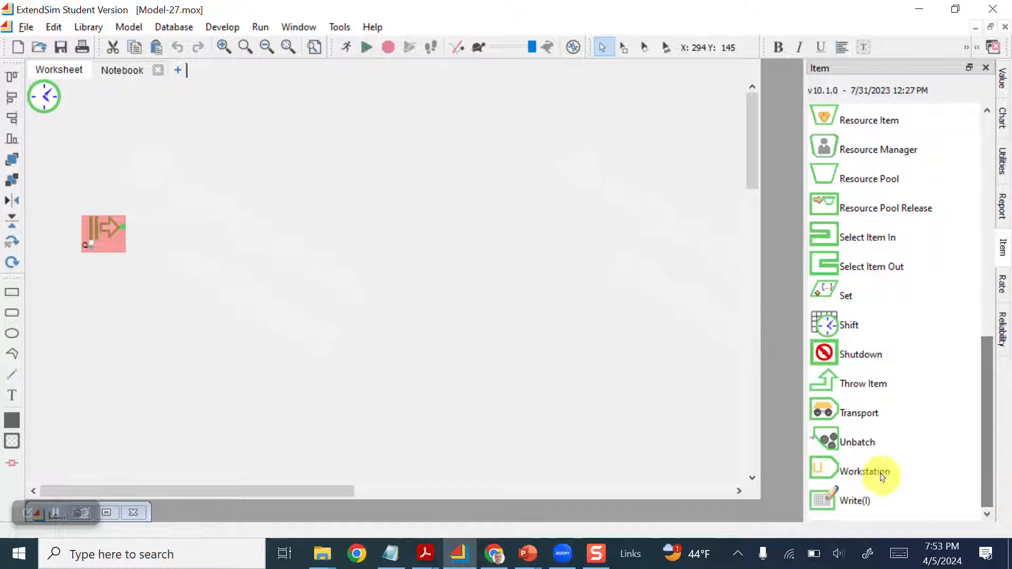
pyautogui.moveTo(830, 467); pyautogui.dragTo(134, 229)
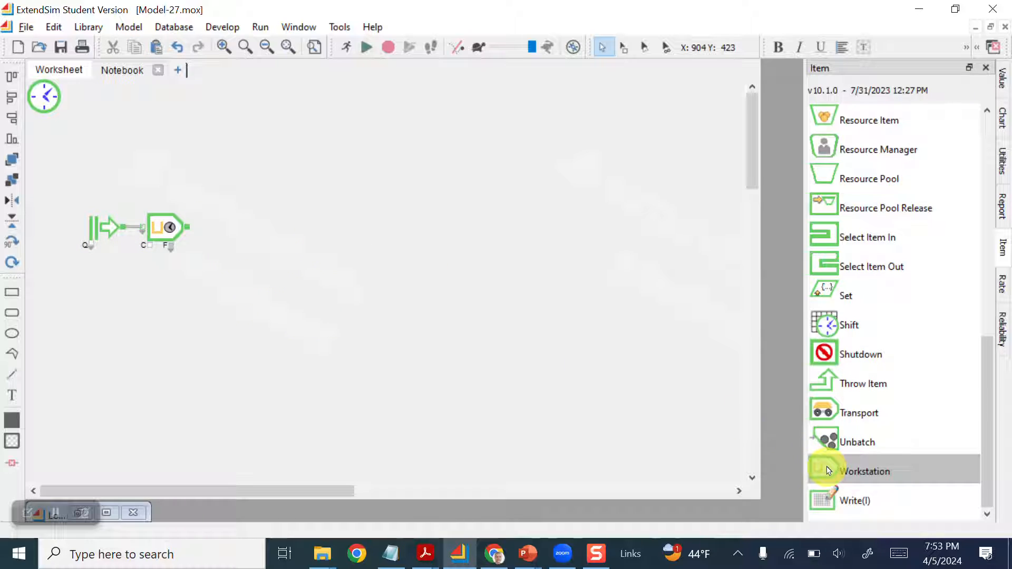
pyautogui.moveTo(828, 471); pyautogui.dragTo(246, 234)
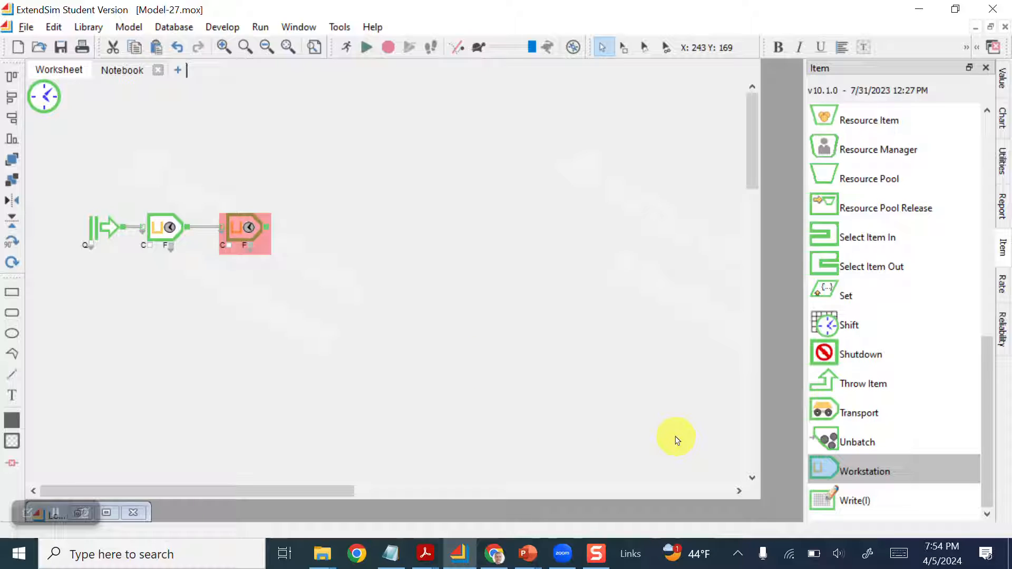
# - Check the loan process diagram in the notebook and add an Unbatch block connected after the second workstation
pyautogui.click(112, 75)
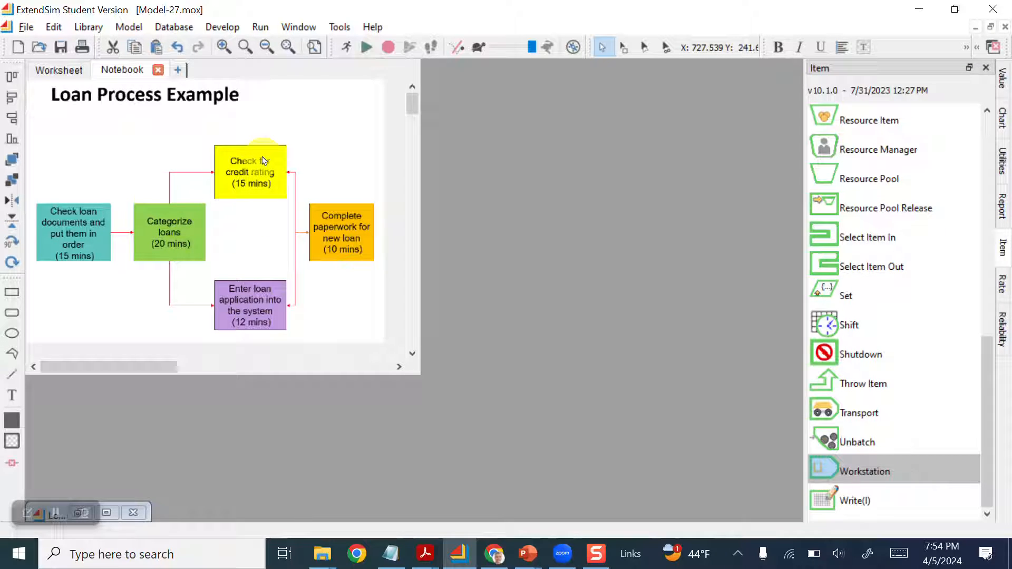
pyautogui.click(55, 68)
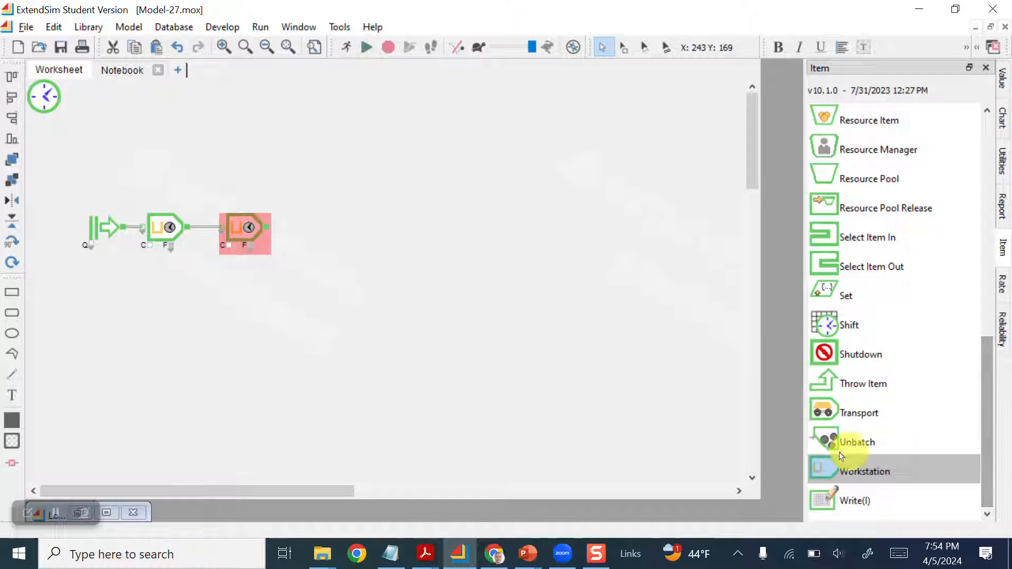
pyautogui.moveTo(843, 442); pyautogui.dragTo(278, 230)
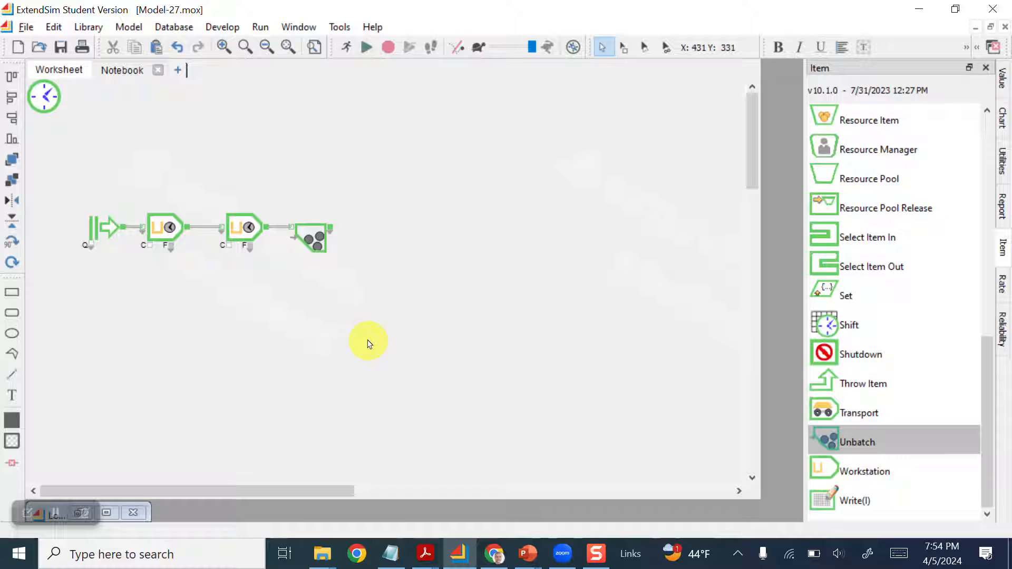
pyautogui.click(329, 241)
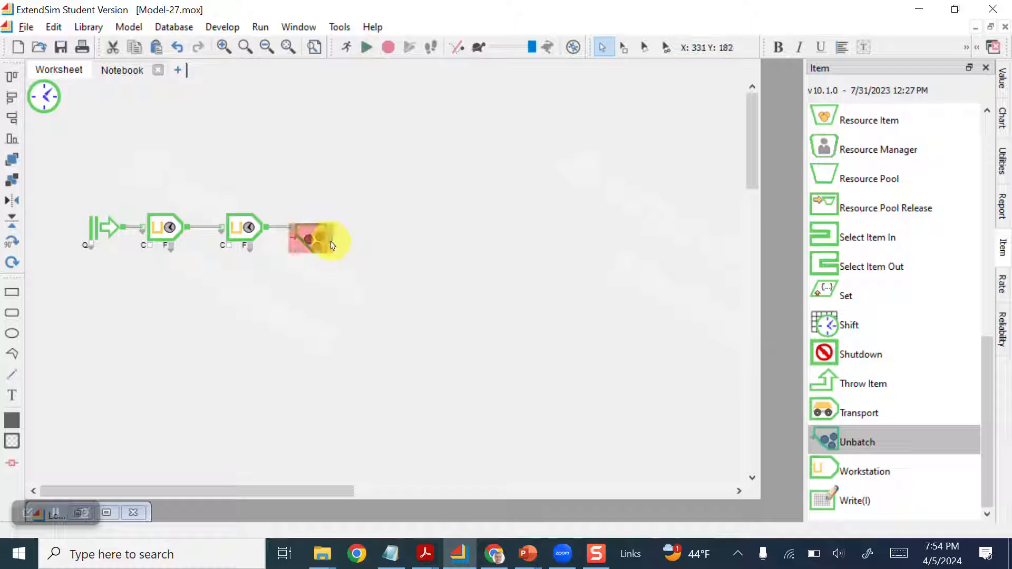
pyautogui.click(424, 304)
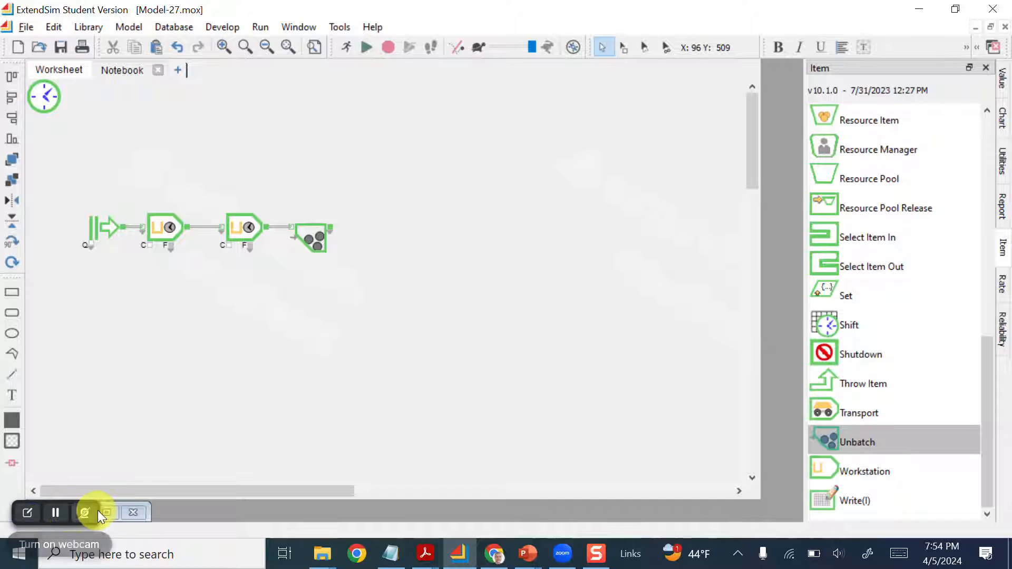
pyautogui.click(37, 514)
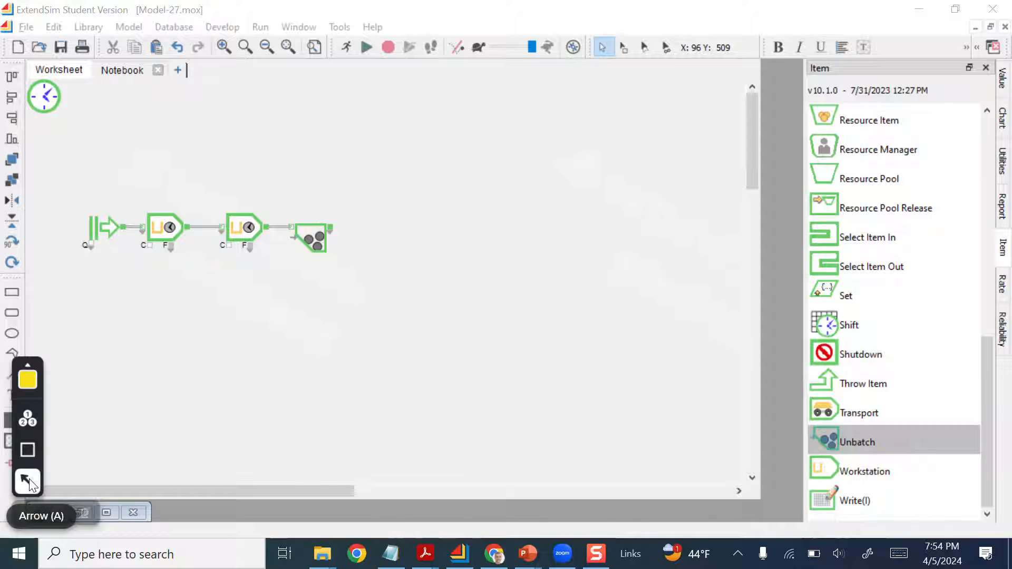
pyautogui.click(29, 483)
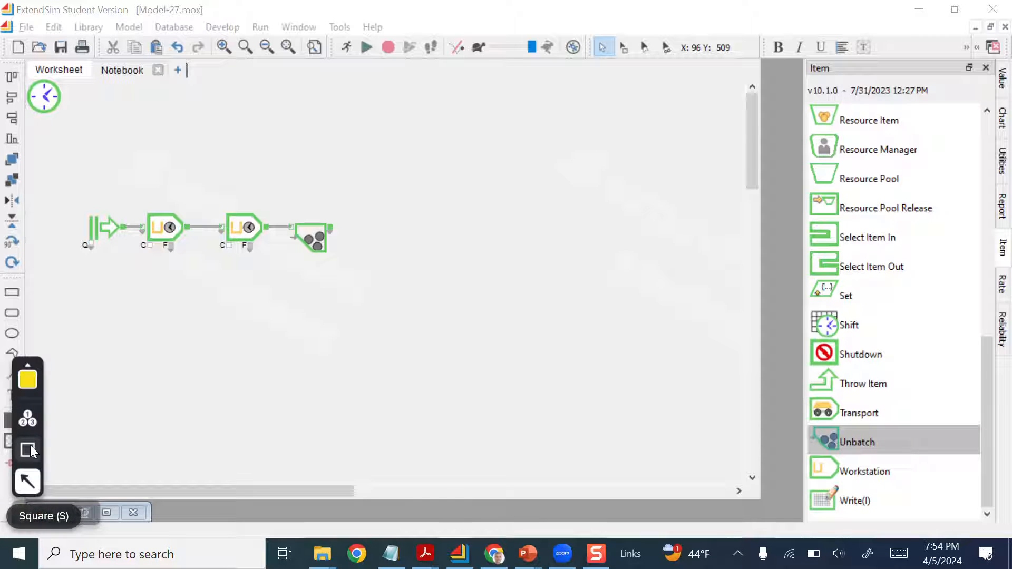
pyautogui.click(26, 380)
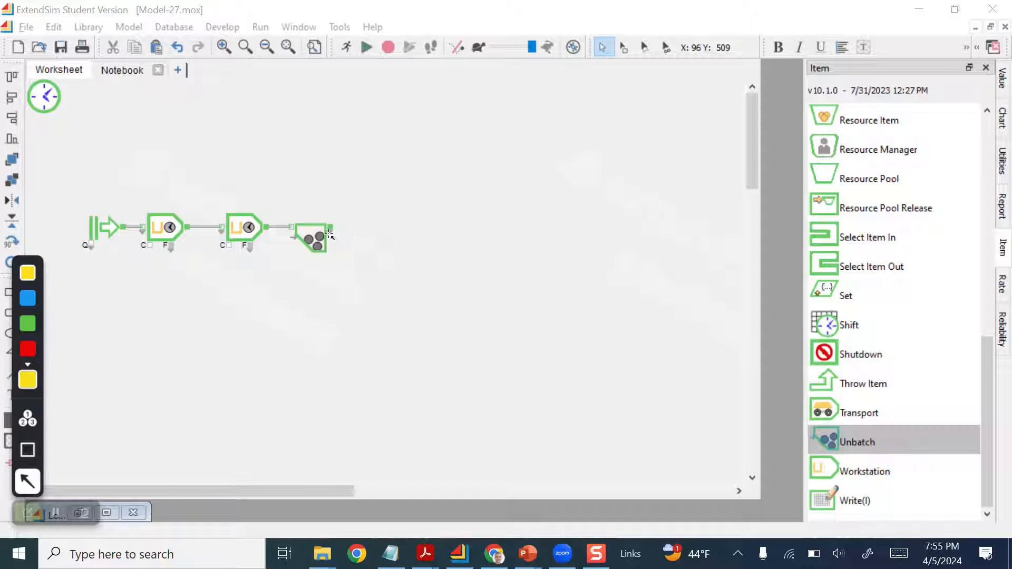
pyautogui.click(26, 481)
pyautogui.moveTo(330, 232); pyautogui.dragTo(326, 246)
pyautogui.click(56, 515)
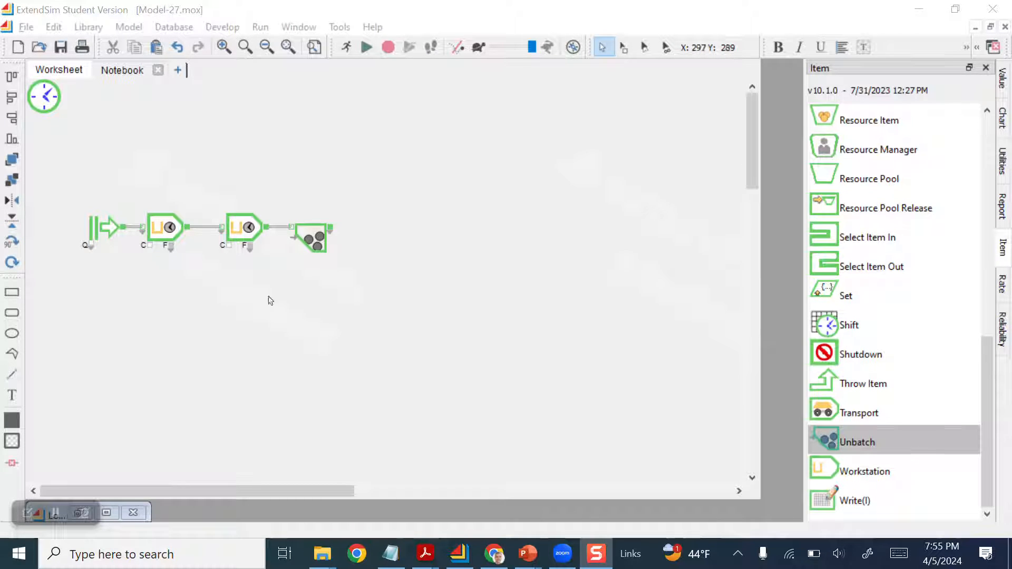
# - Extend the Unbatch block to two outputs and connect each one to a new Workstation block, forming two parallel branches
pyautogui.click(330, 236)
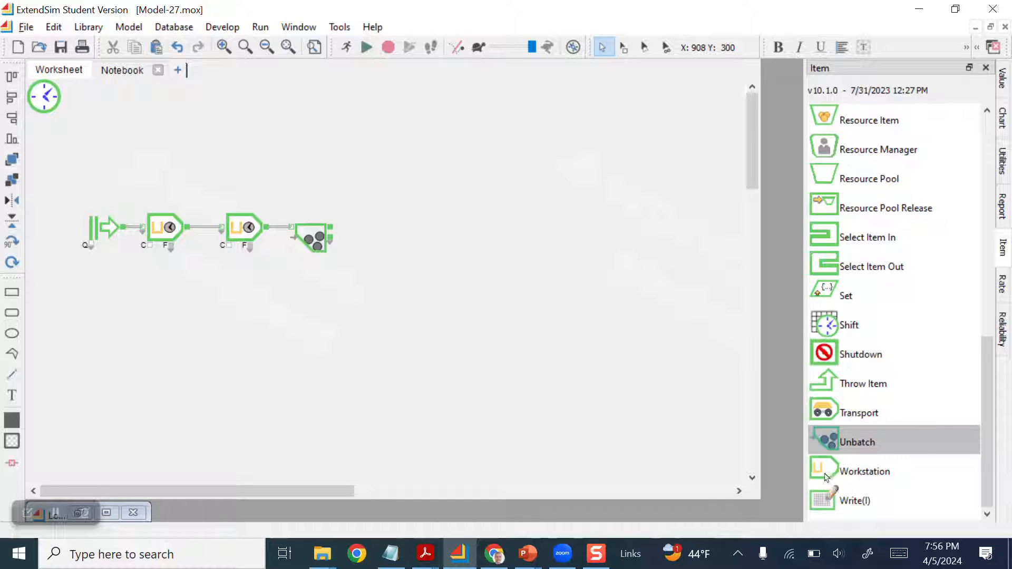
pyautogui.moveTo(827, 477); pyautogui.dragTo(373, 199)
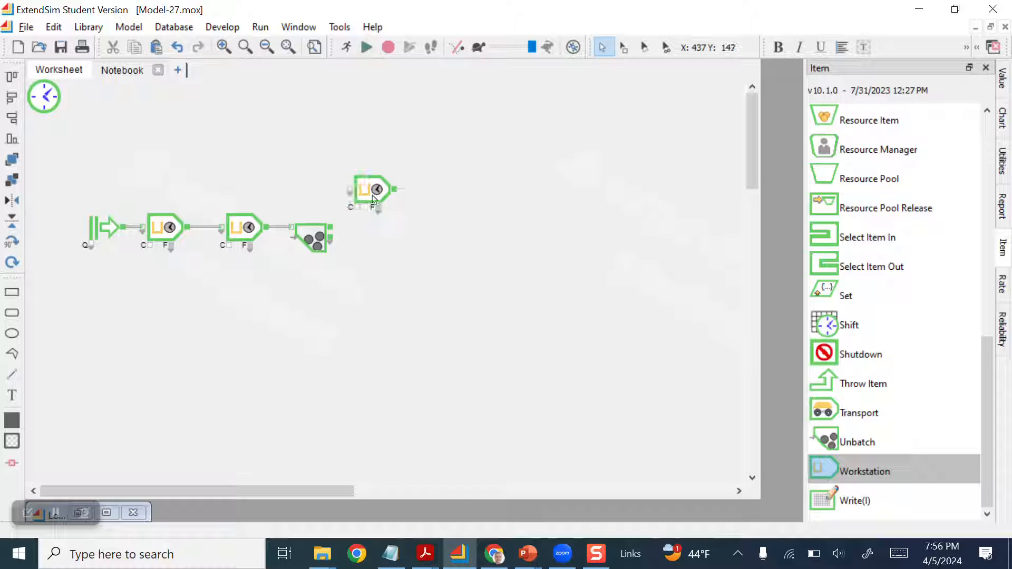
pyautogui.moveTo(827, 469); pyautogui.dragTo(376, 270)
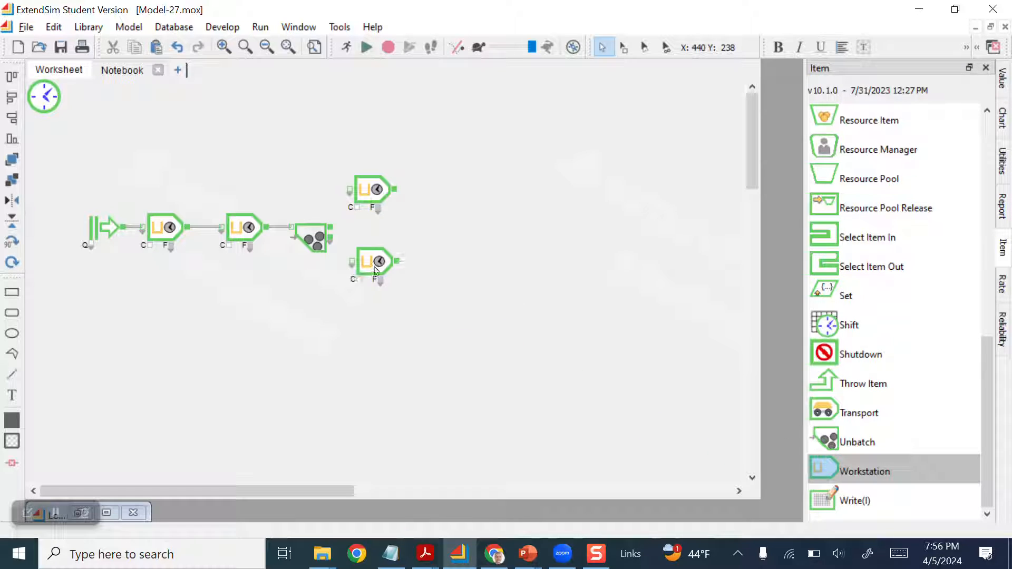
pyautogui.moveTo(332, 229); pyautogui.dragTo(350, 191)
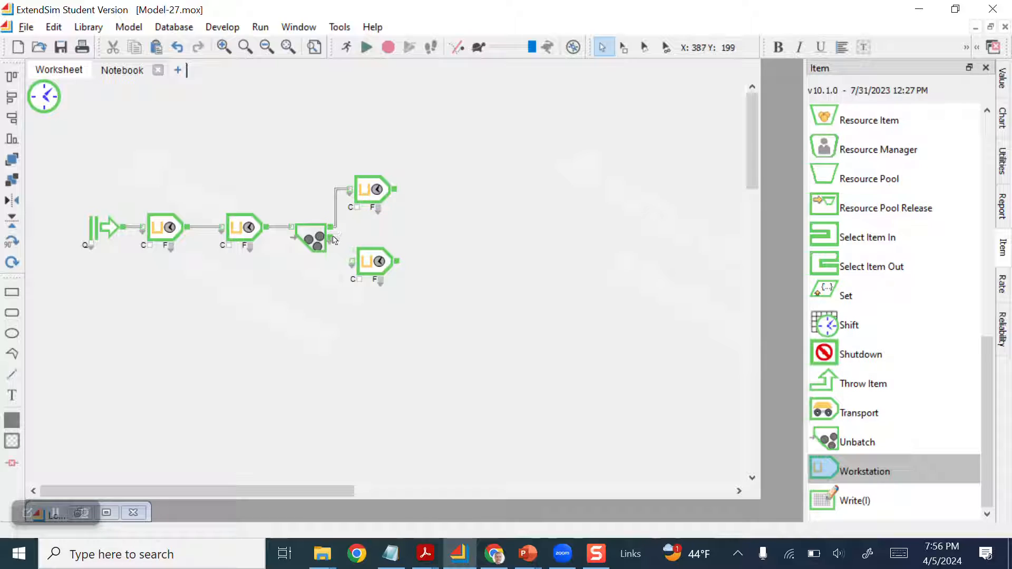
pyautogui.moveTo(331, 239); pyautogui.dragTo(353, 262)
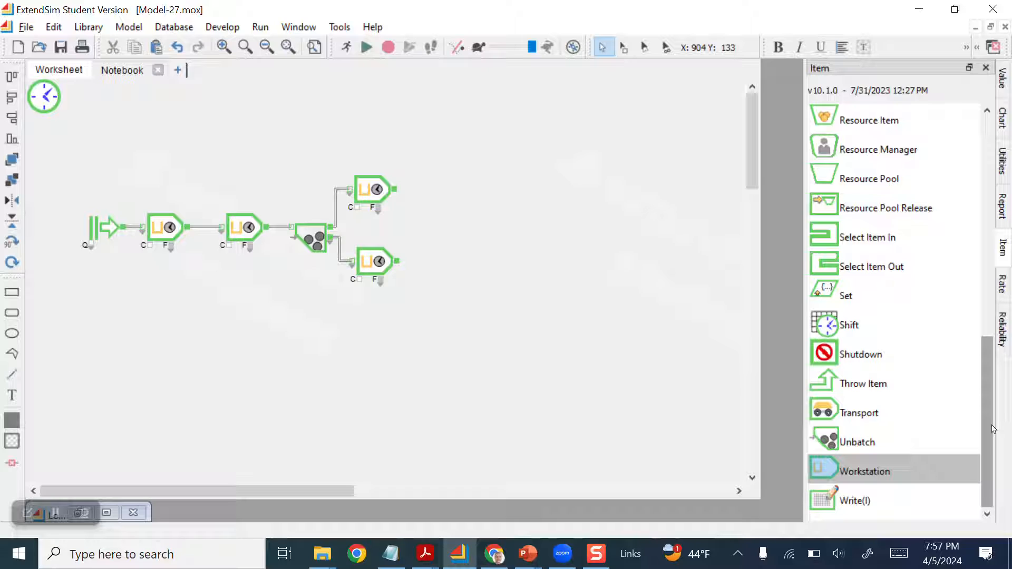
# - Add a Queue Matching block with two inputs and connect the outputs of the two parallel workstations to it
pyautogui.moveTo(987, 415); pyautogui.dragTo(985, 350)
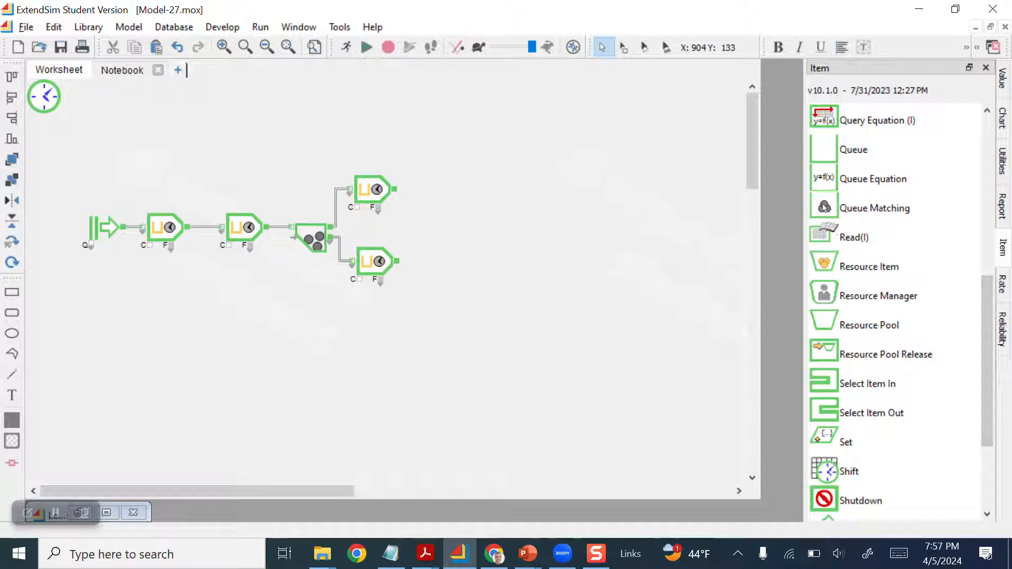
pyautogui.moveTo(843, 208); pyautogui.dragTo(450, 233)
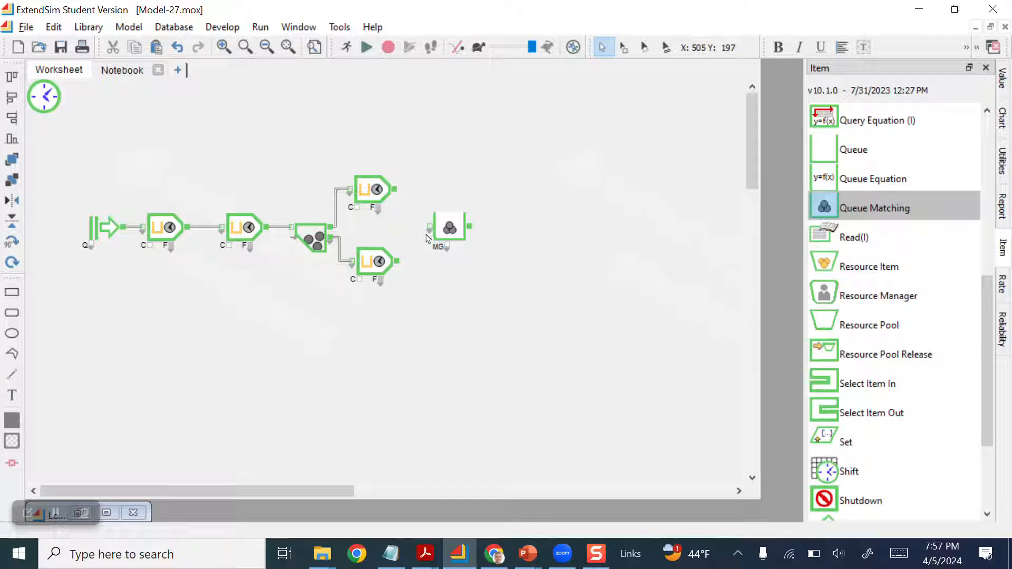
pyautogui.moveTo(428, 232); pyautogui.dragTo(430, 243)
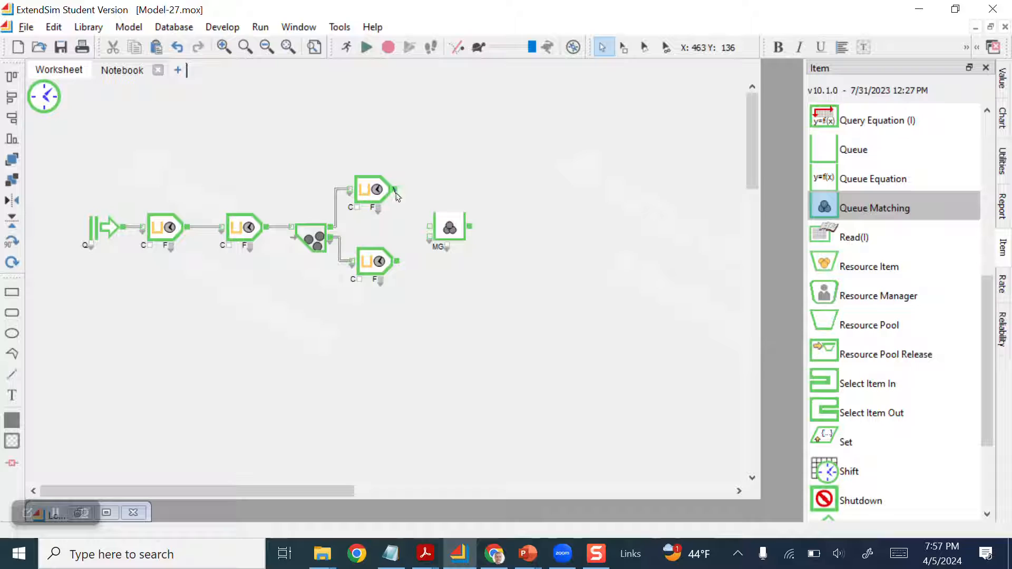
pyautogui.moveTo(395, 193); pyautogui.dragTo(429, 226)
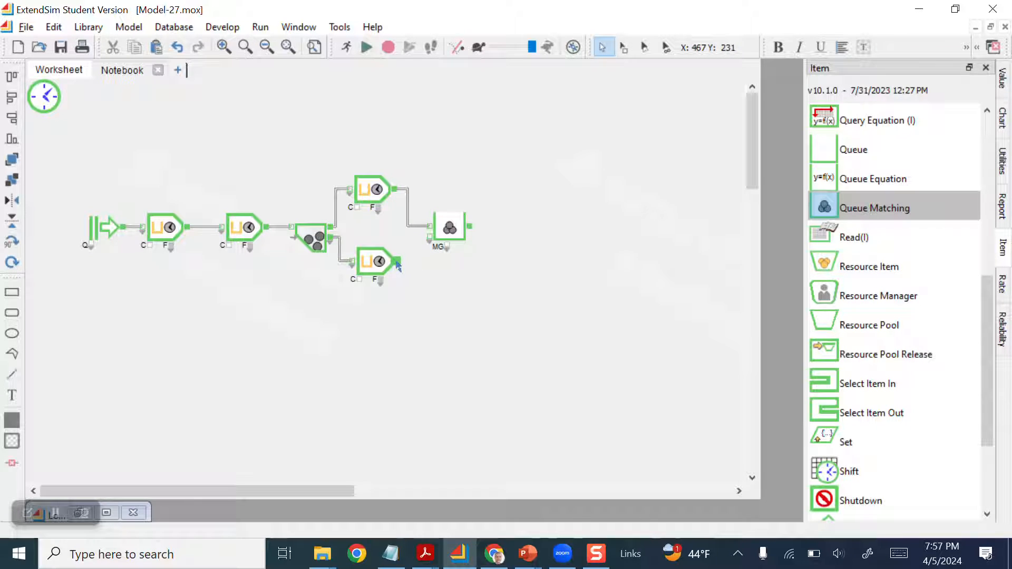
pyautogui.moveTo(397, 262); pyautogui.dragTo(431, 239)
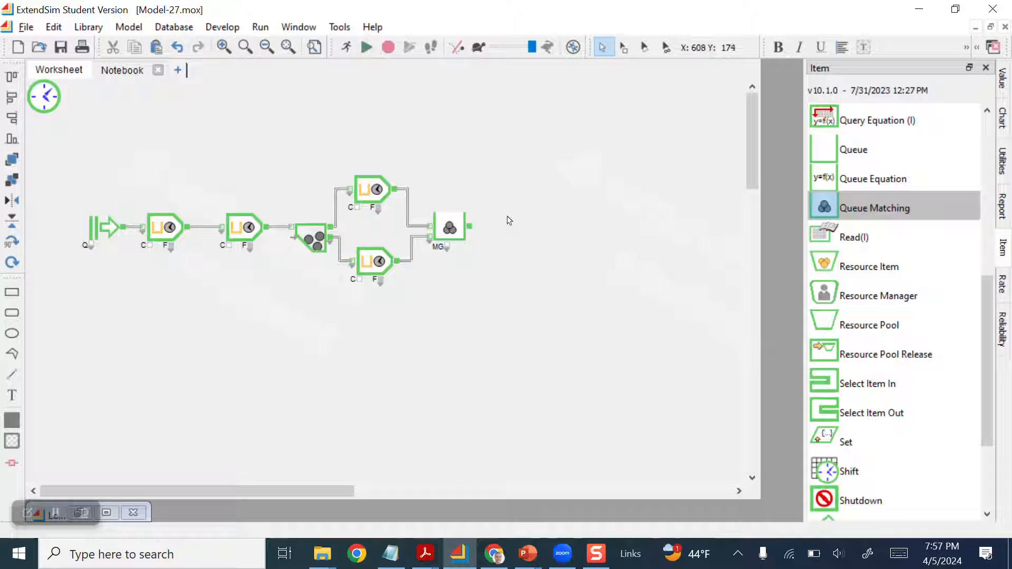
# - Disable batching in the Queue Matching block
pyautogui.doubleClick(450, 229)
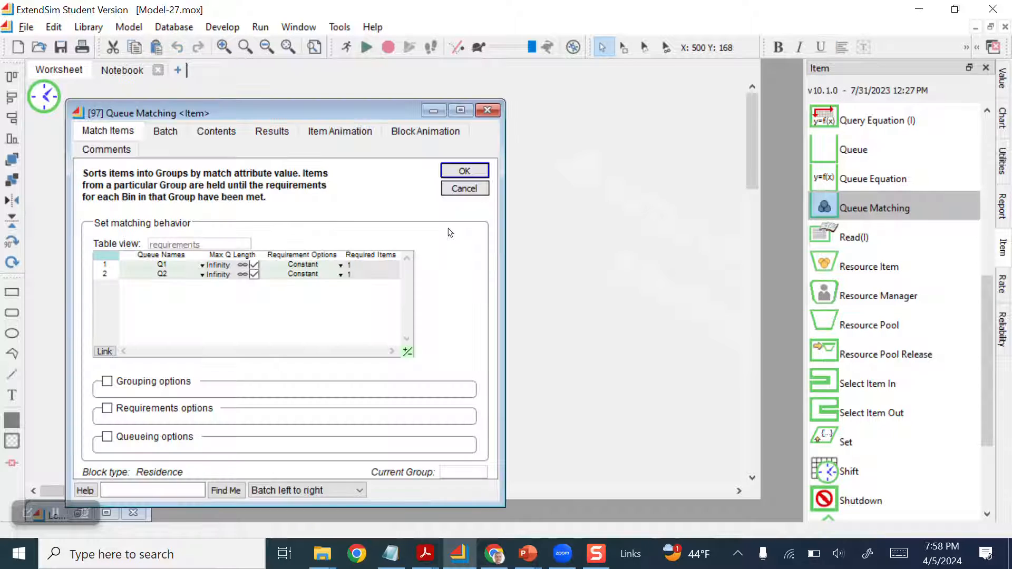
pyautogui.click(165, 132)
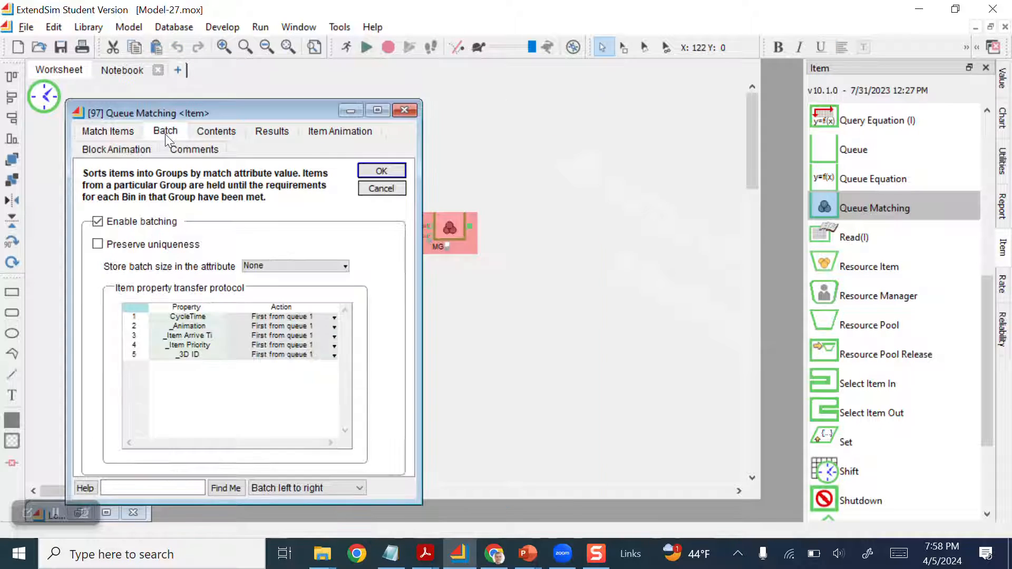
pyautogui.click(100, 223)
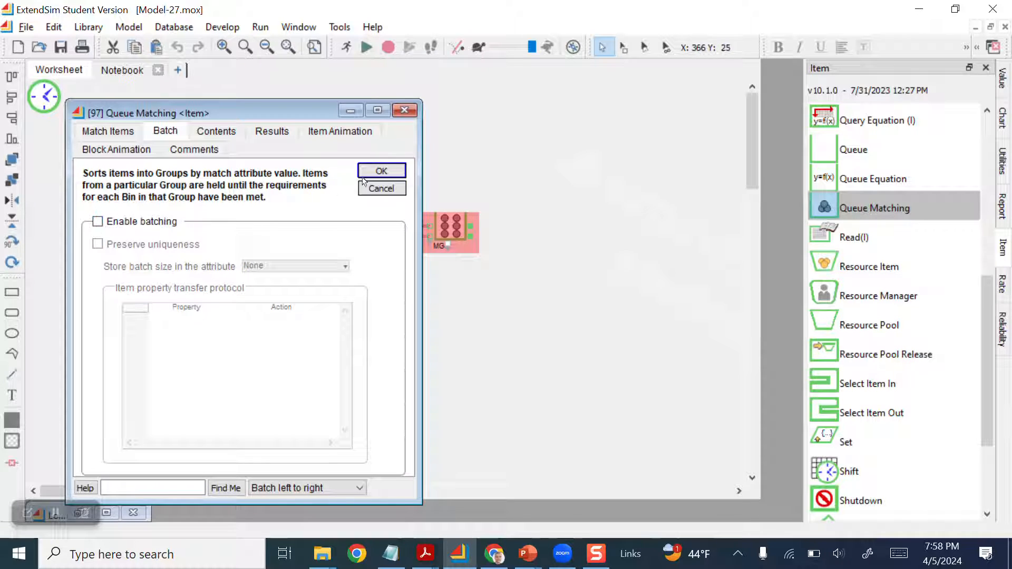
pyautogui.click(382, 171)
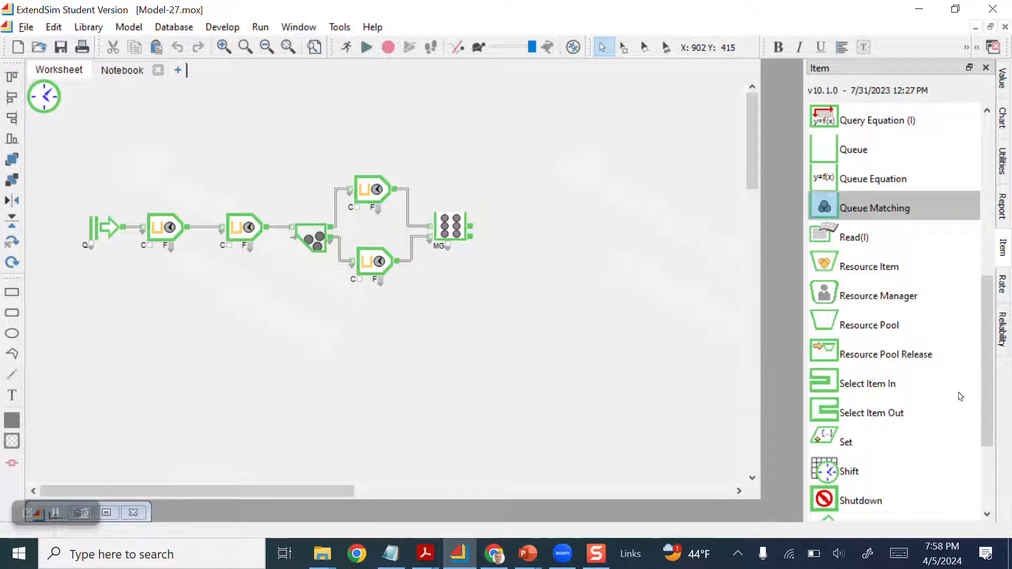
# - Add a Batch block with its inputs connected to both outputs of the Queue Matching block
pyautogui.moveTo(987, 379); pyautogui.dragTo(987, 230)
pyautogui.moveTo(819, 118); pyautogui.dragTo(495, 238)
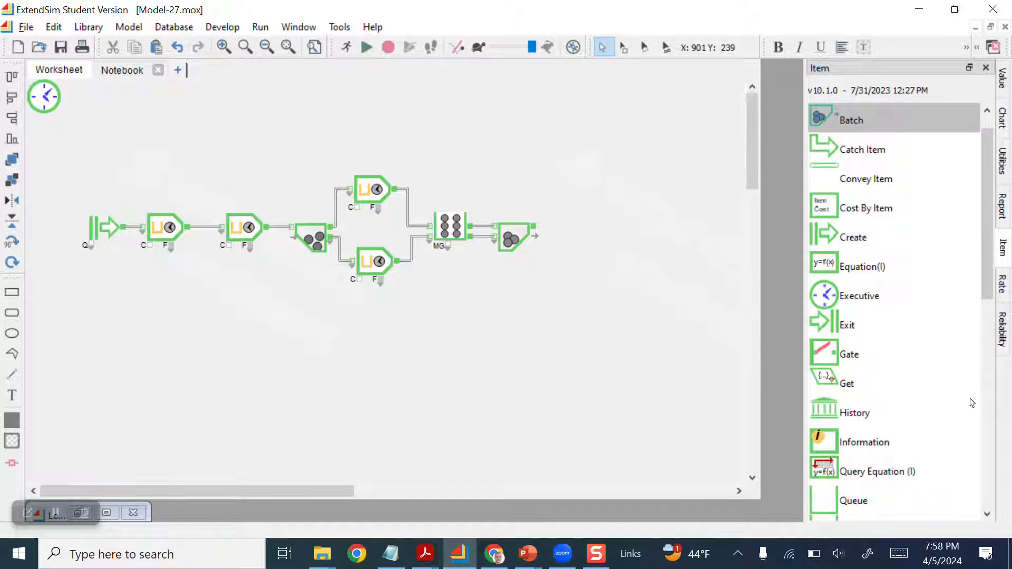
# - Add a Workstation block after the Batch block and an Exit block after it, then check the layout against the notebook's loan process diagram
pyautogui.moveTo(990, 243); pyautogui.dragTo(995, 453)
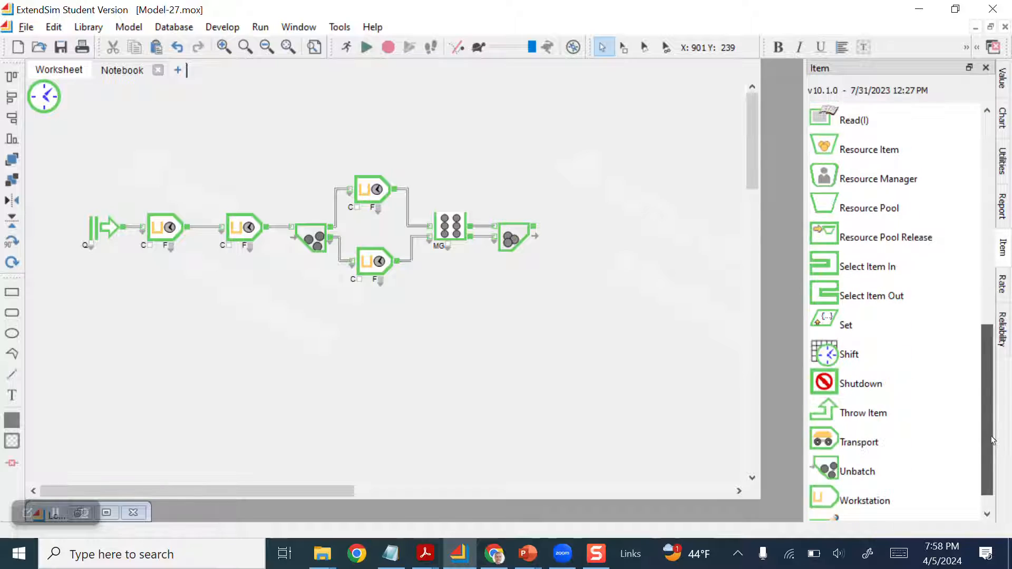
pyautogui.click(829, 503)
pyautogui.moveTo(829, 503); pyautogui.dragTo(548, 227)
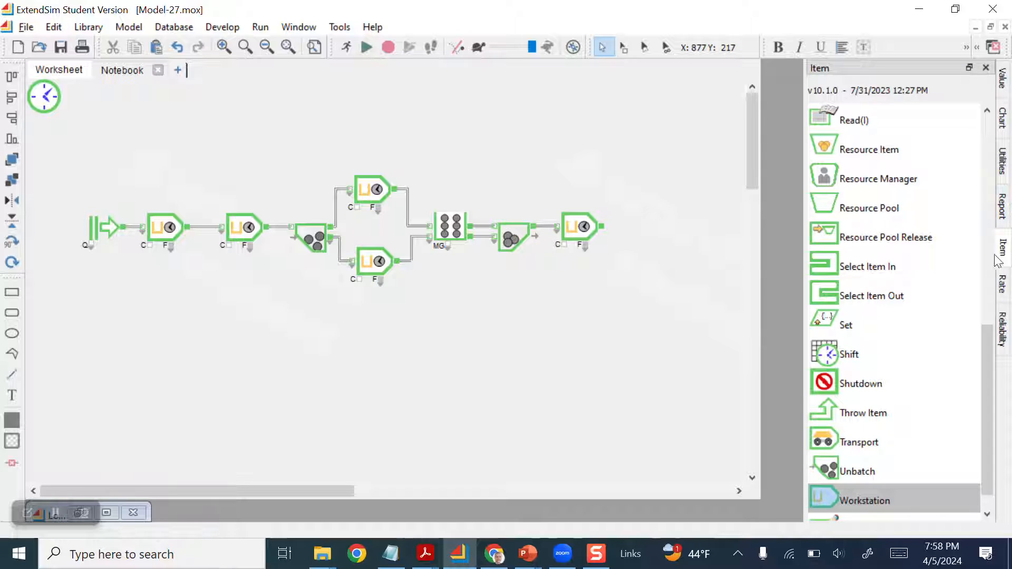
pyautogui.moveTo(989, 342); pyautogui.dragTo(951, 167)
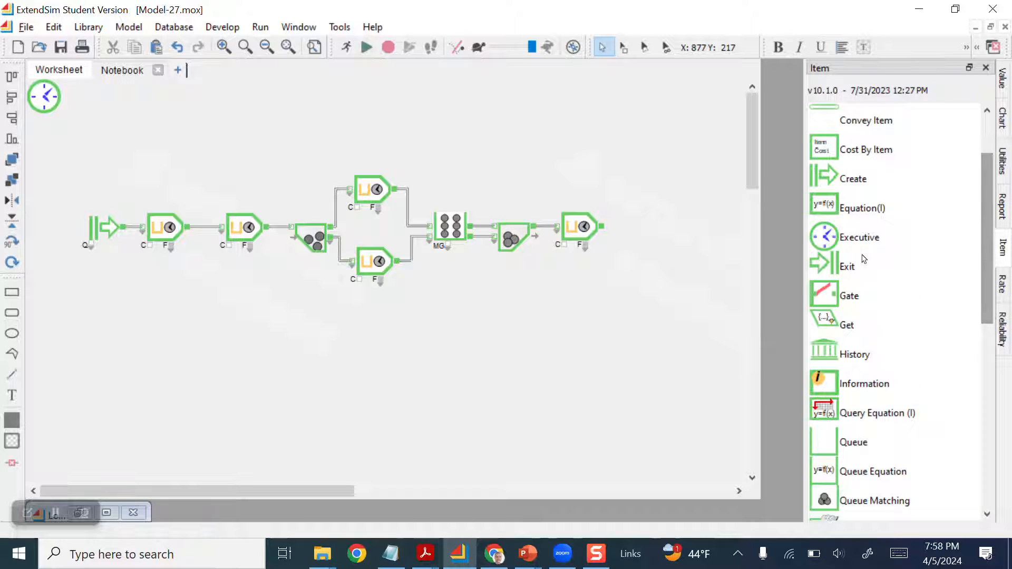
pyautogui.moveTo(843, 265); pyautogui.dragTo(610, 227)
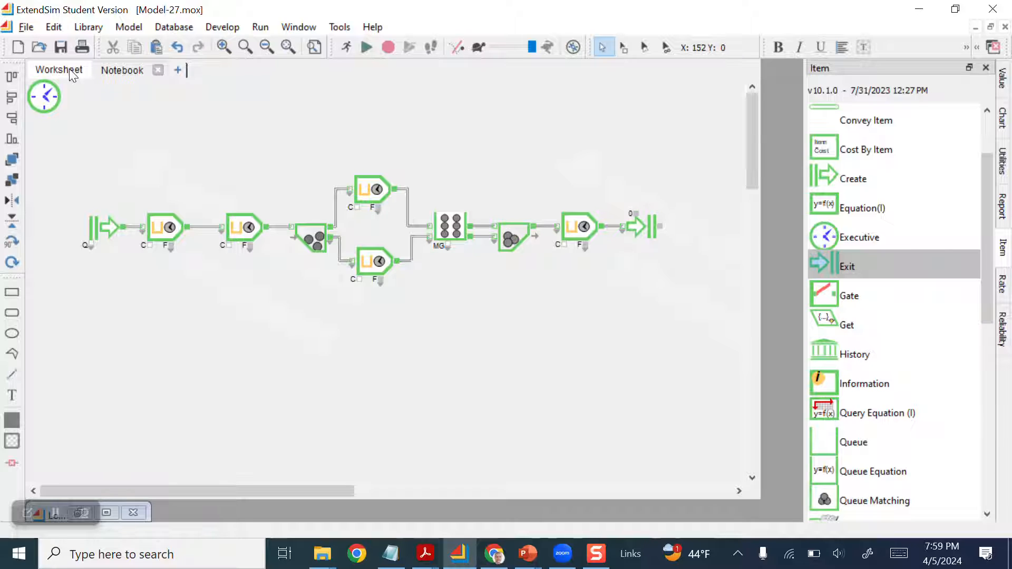
pyautogui.click(130, 71)
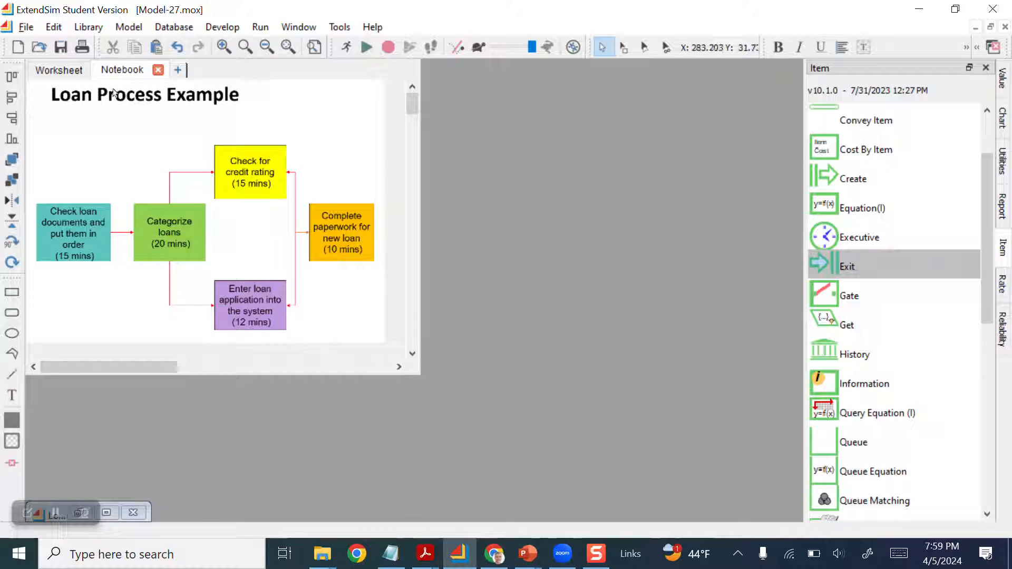
pyautogui.click(61, 67)
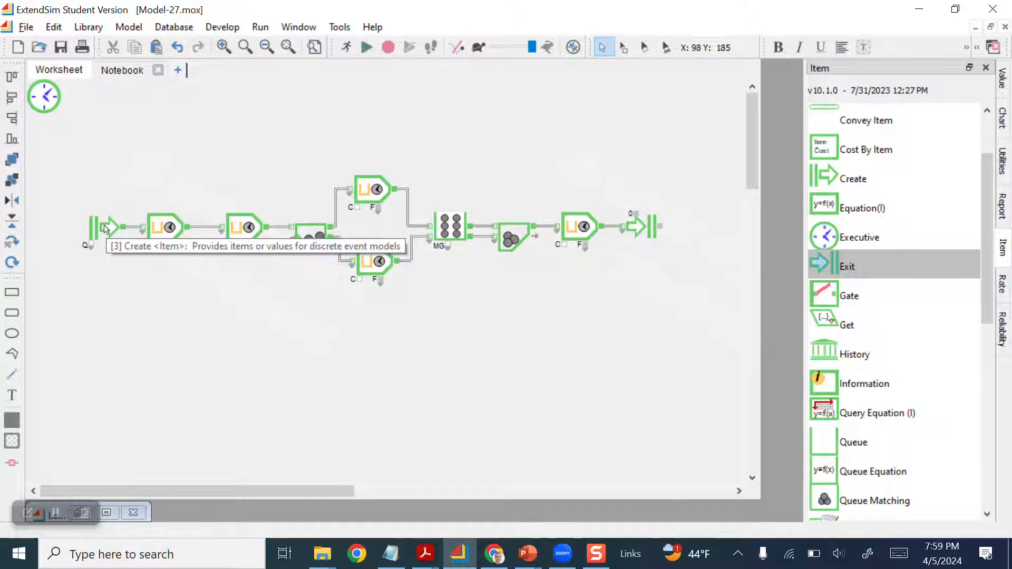
# - Move the Create block farther from the first Workstation and delete the connection between them
pyautogui.moveTo(105, 229); pyautogui.dragTo(70, 228)
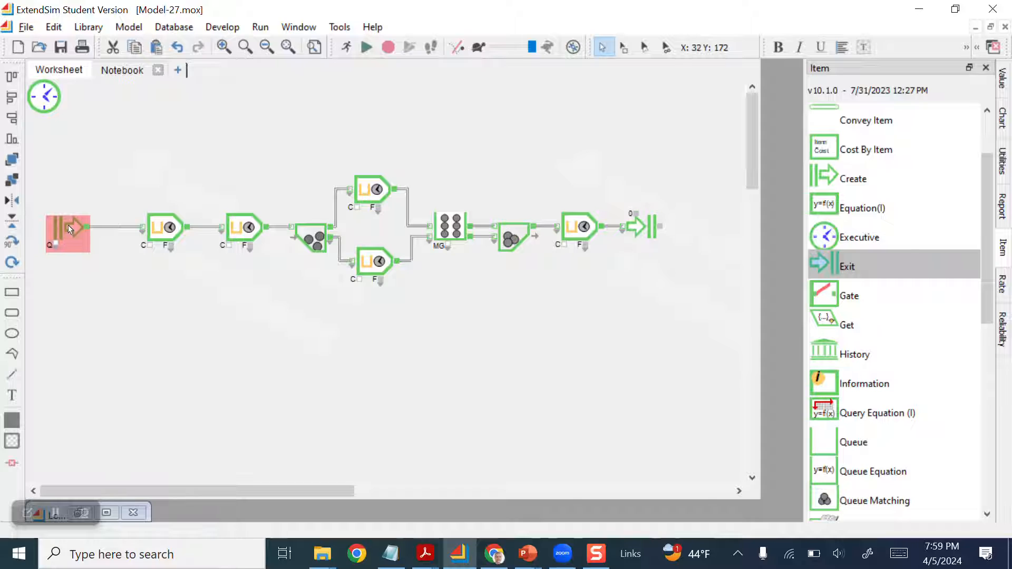
pyautogui.click(107, 228)
pyautogui.press('Delete')
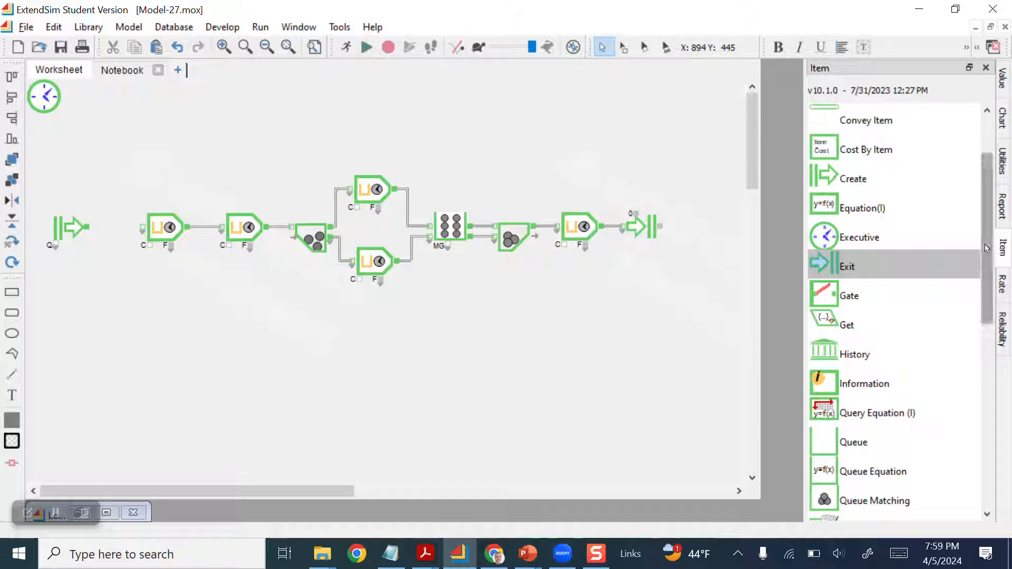
# - Insert a Set block between the Create block and the first Workstation, connecting it to both
pyautogui.moveTo(984, 258); pyautogui.dragTo(984, 422)
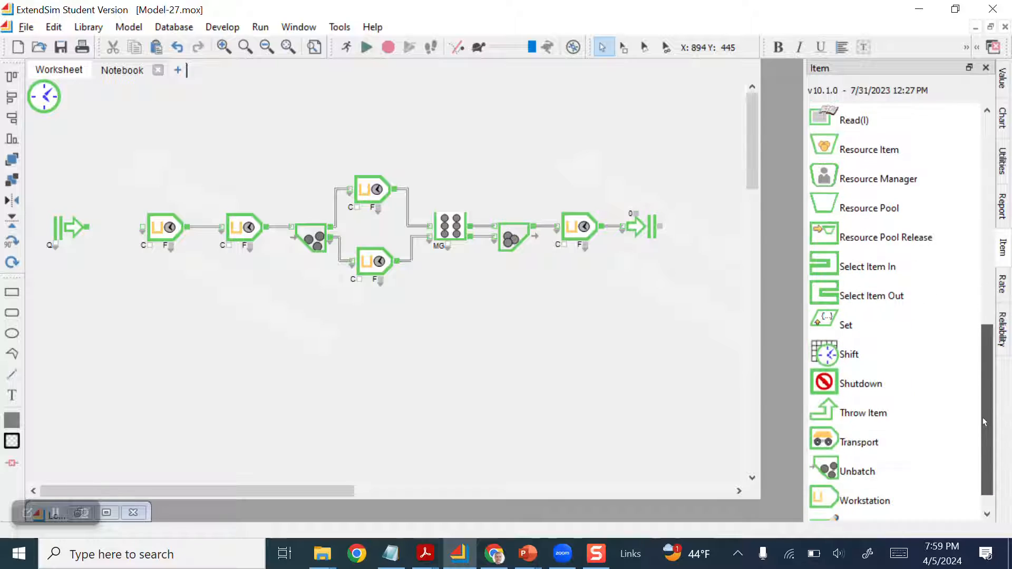
pyautogui.click(817, 319)
pyautogui.moveTo(817, 319); pyautogui.dragTo(122, 233)
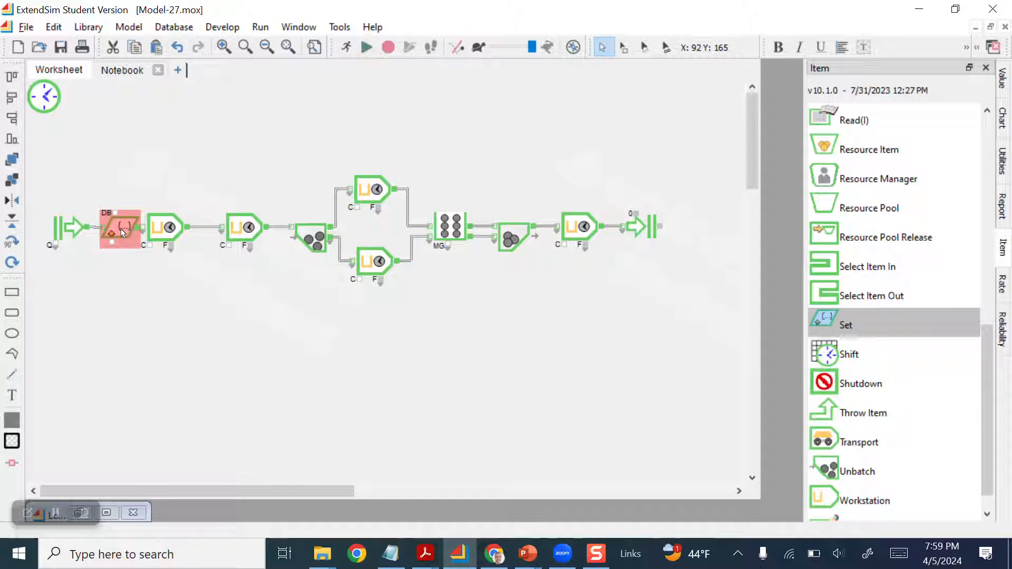
pyautogui.click(175, 235)
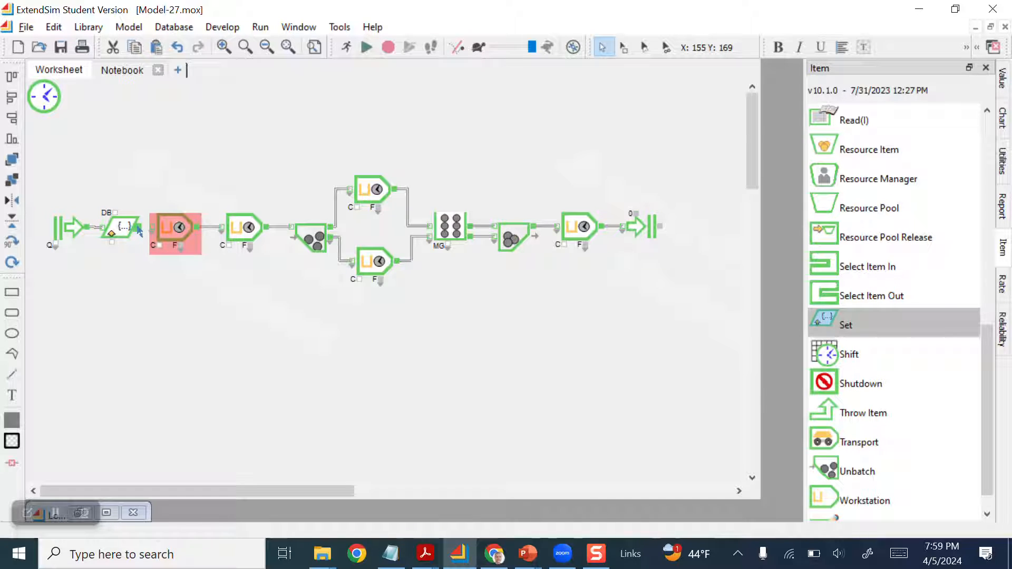
pyautogui.moveTo(137, 227); pyautogui.dragTo(154, 227)
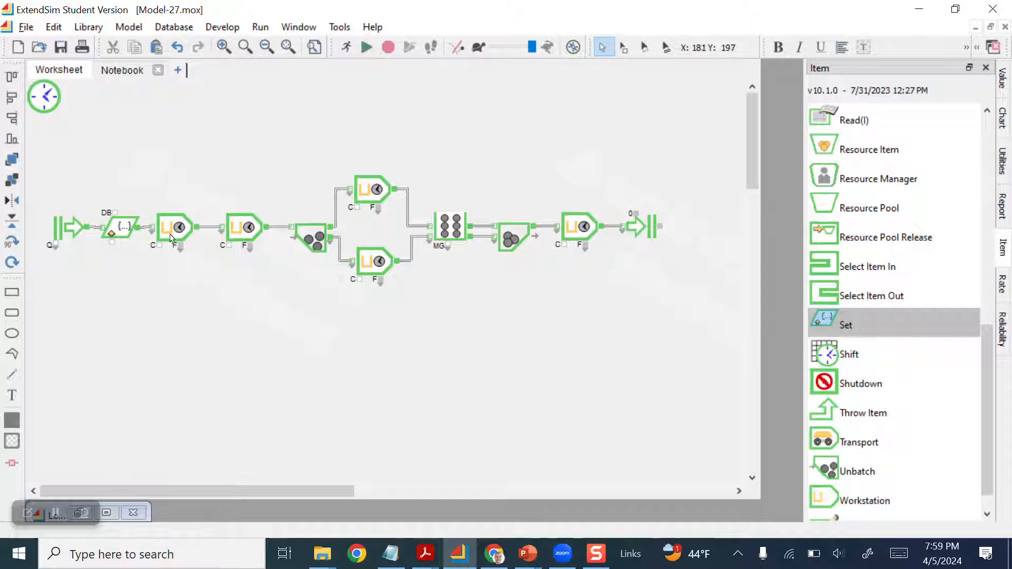
pyautogui.click(119, 232)
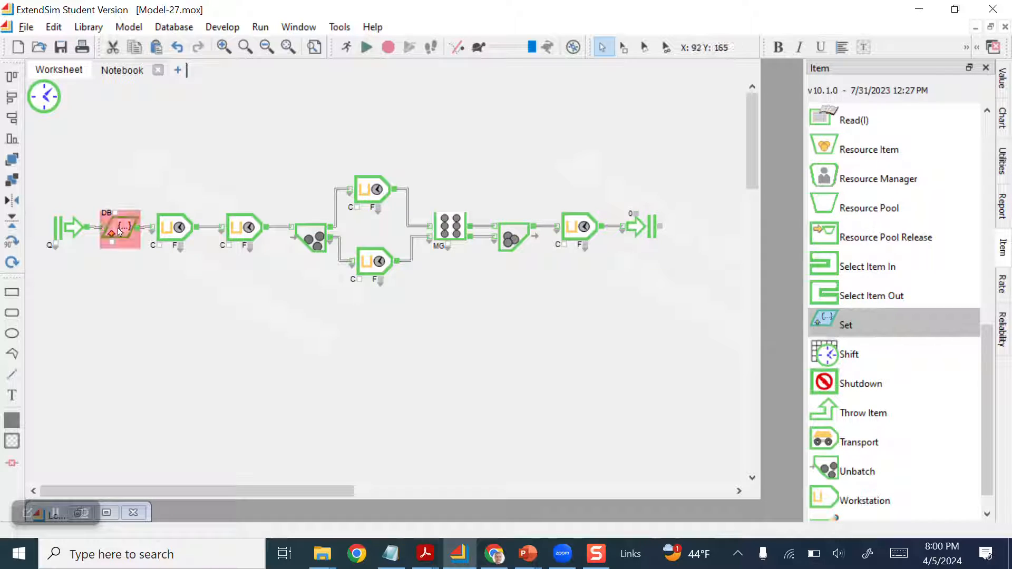
pyautogui.moveTo(120, 232); pyautogui.dragTo(120, 233)
pyautogui.click(154, 325)
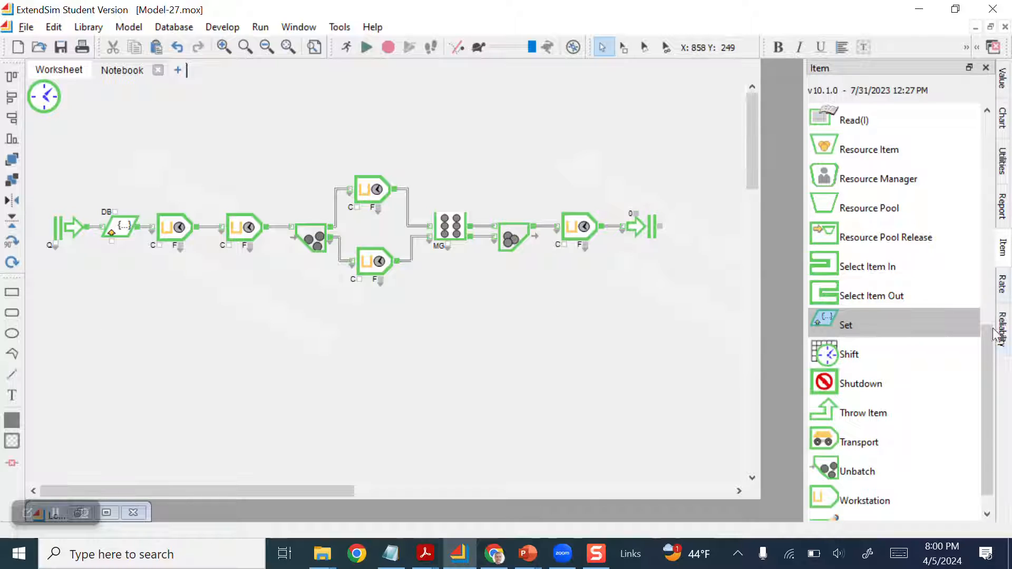
# - Add a Simulation Variable block below the Set block and connect its Time output to the Set block's value input
pyautogui.moveTo(988, 345); pyautogui.dragTo(958, 115)
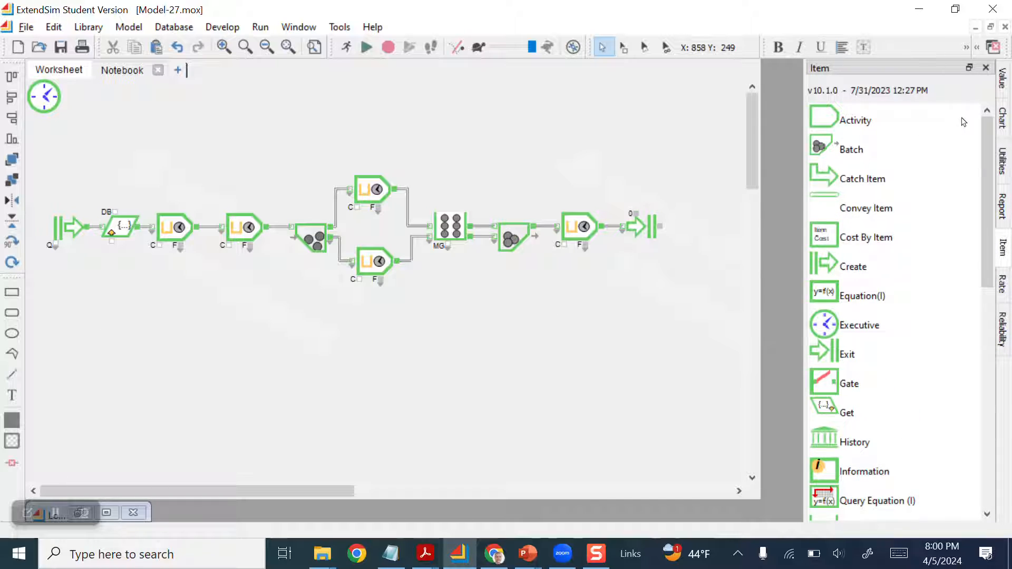
pyautogui.click(1003, 79)
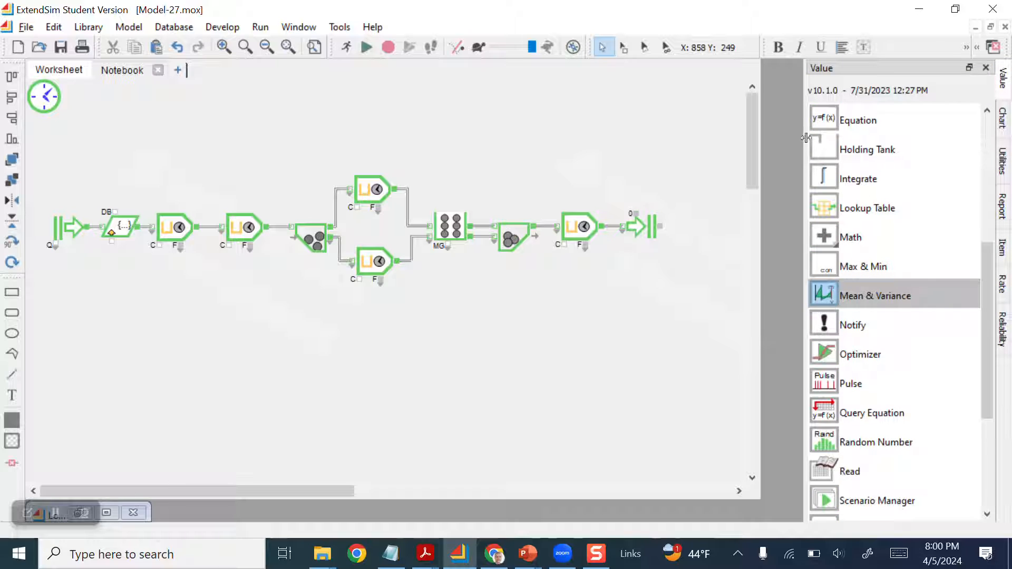
pyautogui.moveTo(984, 301); pyautogui.dragTo(1001, 435)
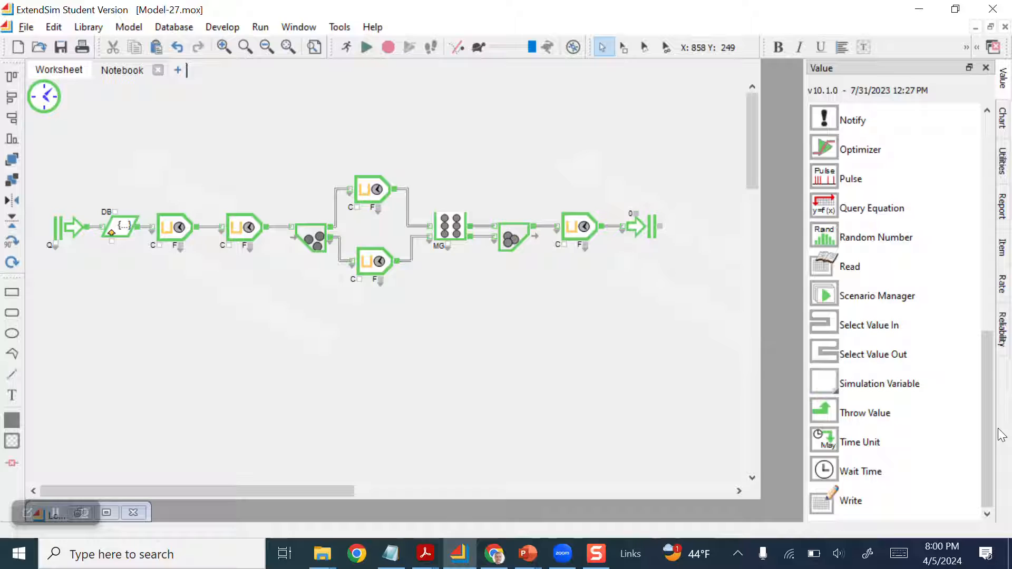
pyautogui.moveTo(837, 391); pyautogui.dragTo(108, 273)
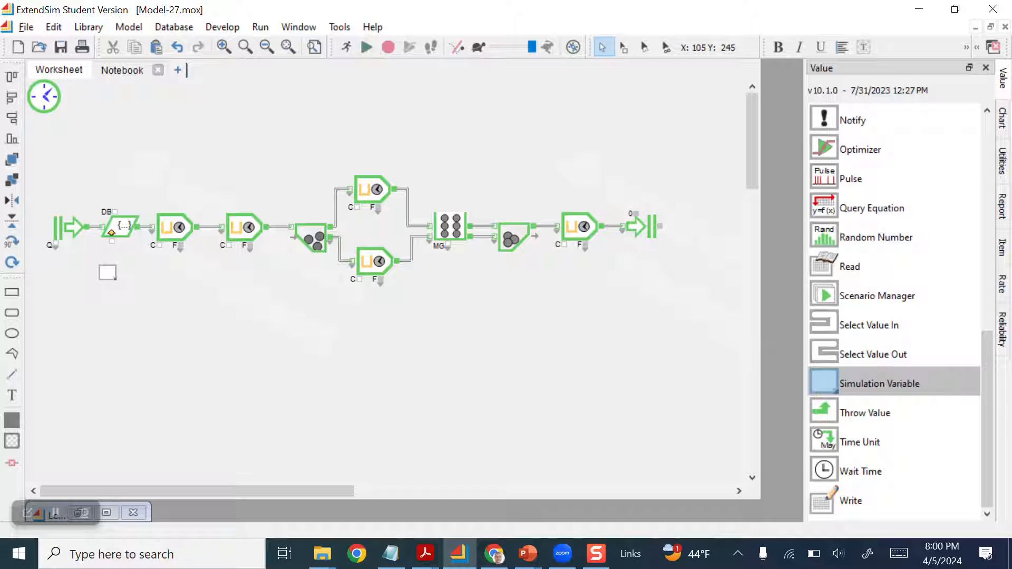
pyautogui.moveTo(107, 273); pyautogui.dragTo(107, 273)
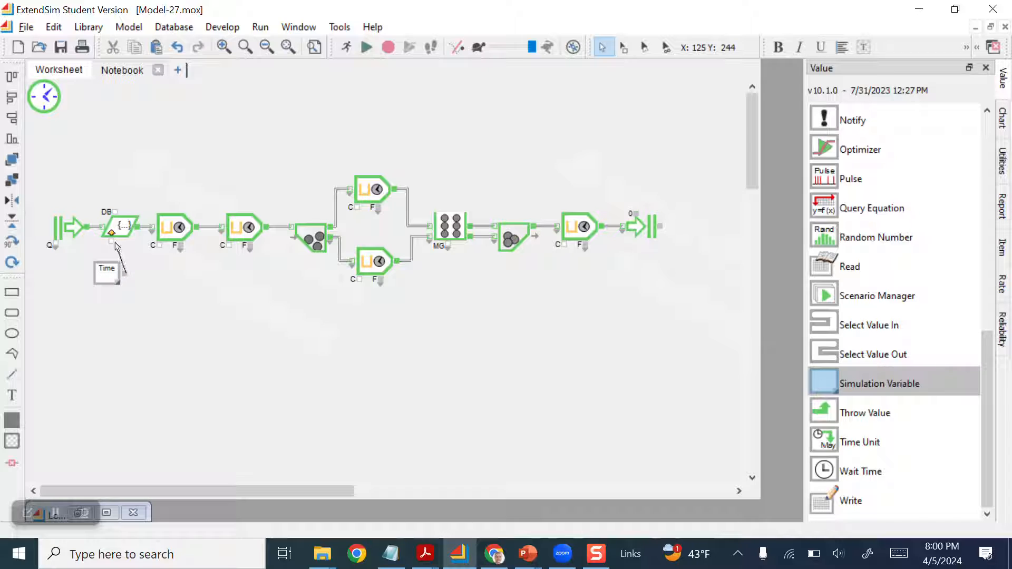
pyautogui.moveTo(114, 245); pyautogui.dragTo(114, 246)
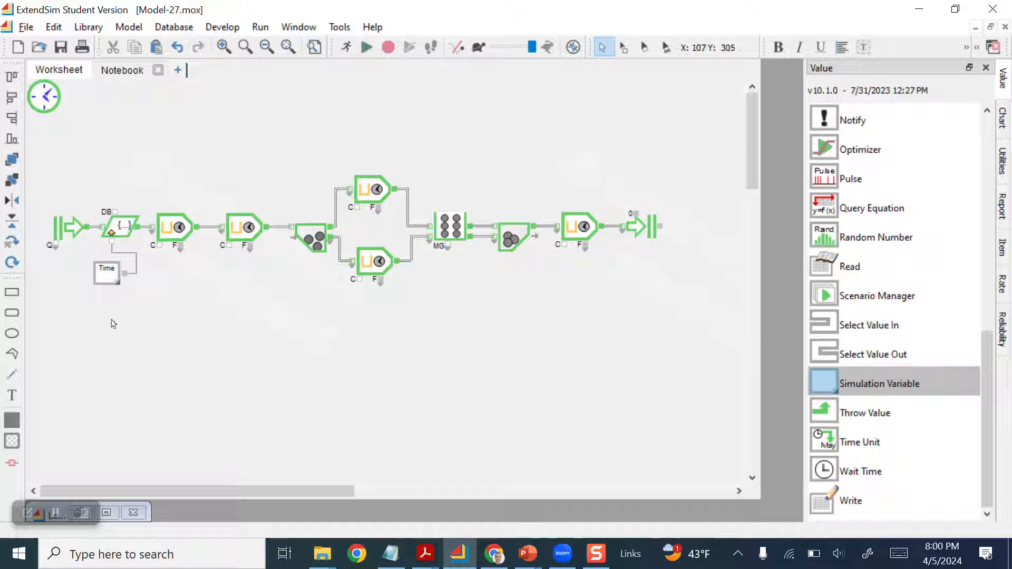
# - Assign the CycleTime attribute as the property name in the Set block
pyautogui.doubleClick(117, 224)
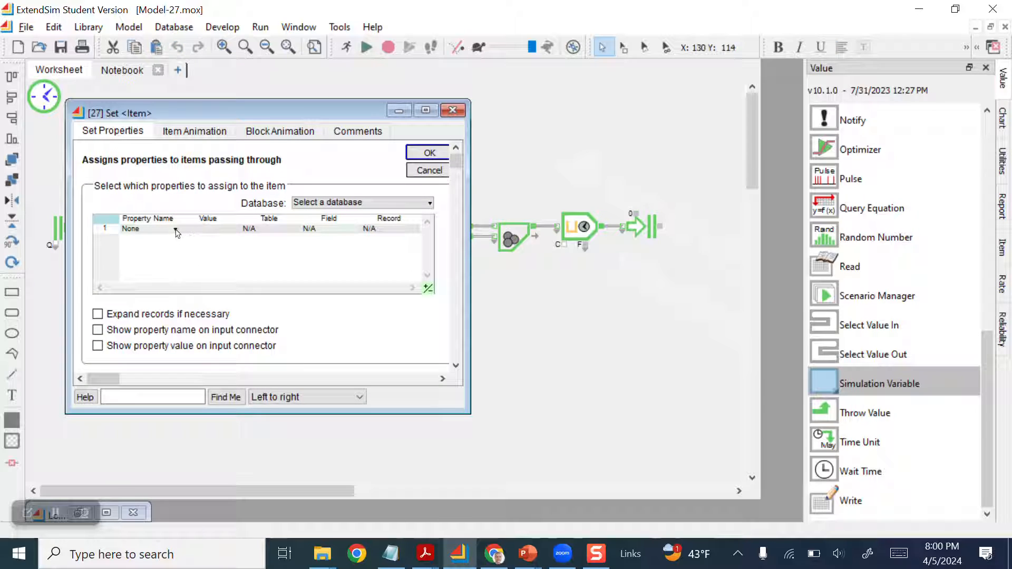
pyautogui.click(176, 229)
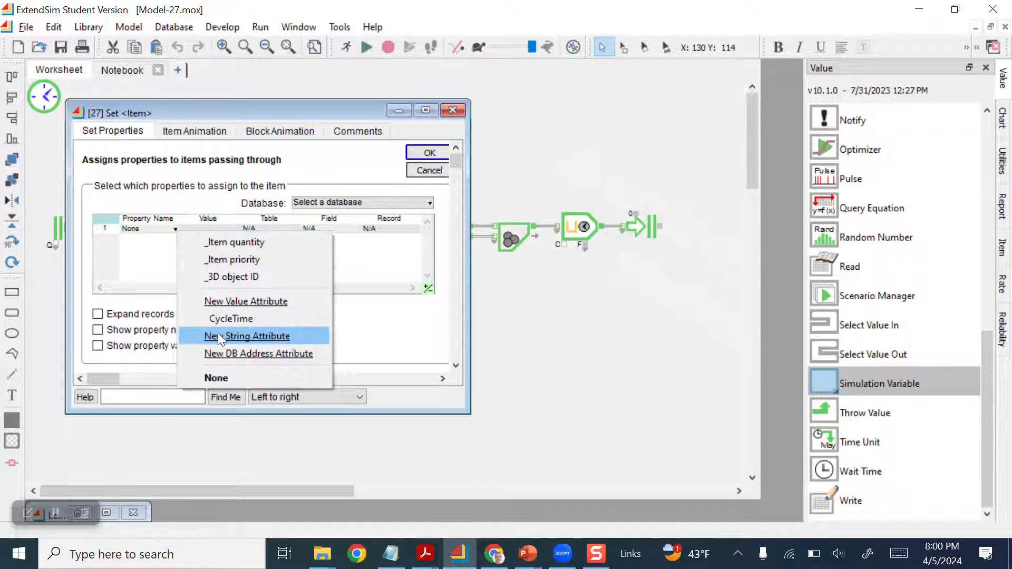
pyautogui.click(217, 317)
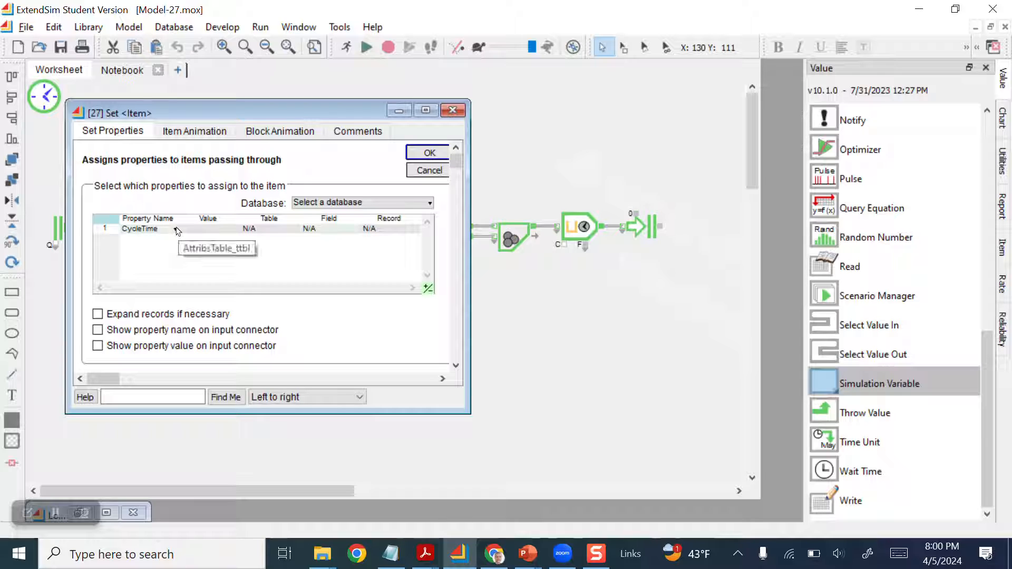
pyautogui.click(416, 158)
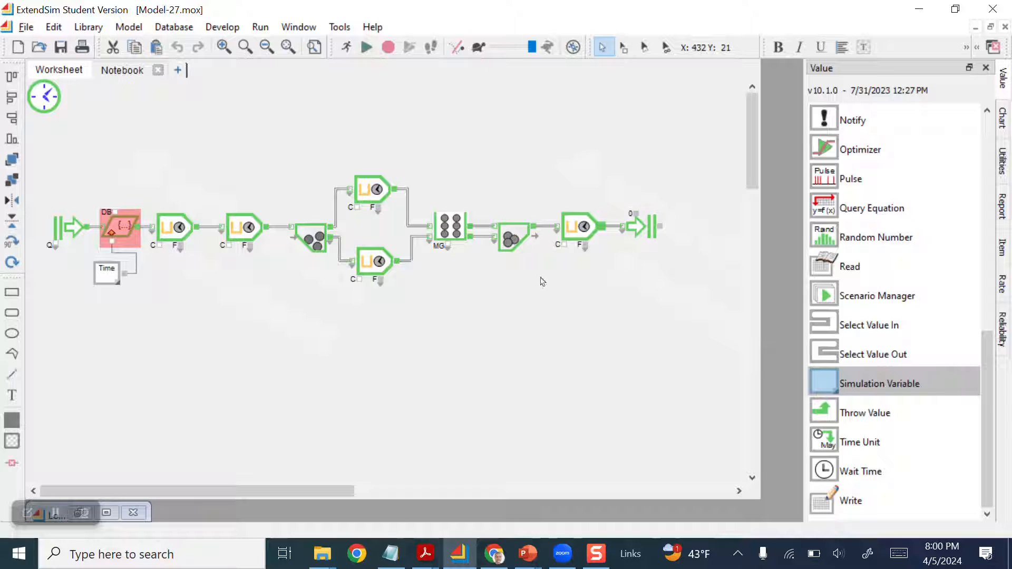
# - Spread the last Workstation and the Exit block apart and delete the connection between them
pyautogui.click(585, 230)
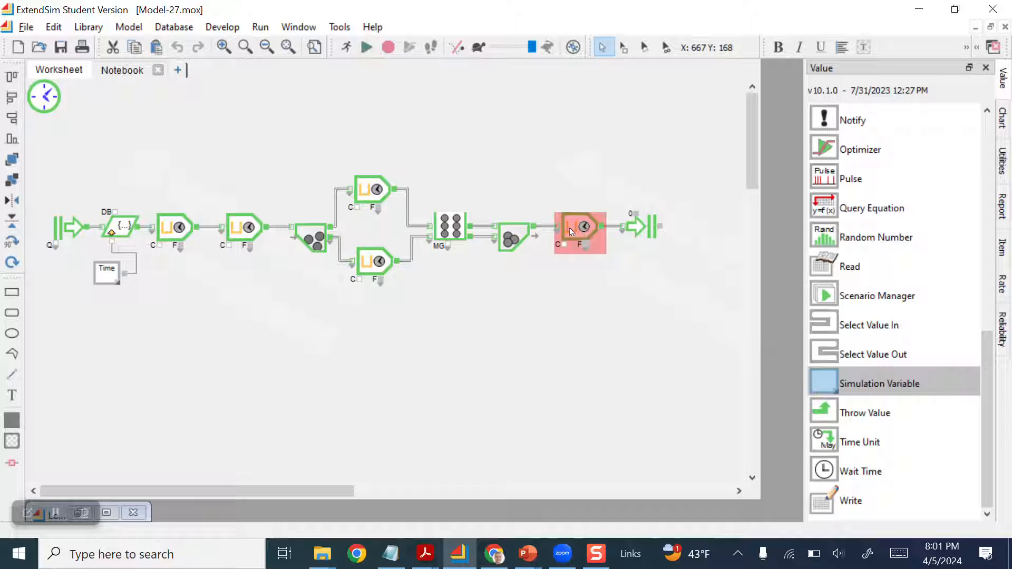
pyautogui.moveTo(569, 231); pyautogui.dragTo(560, 229)
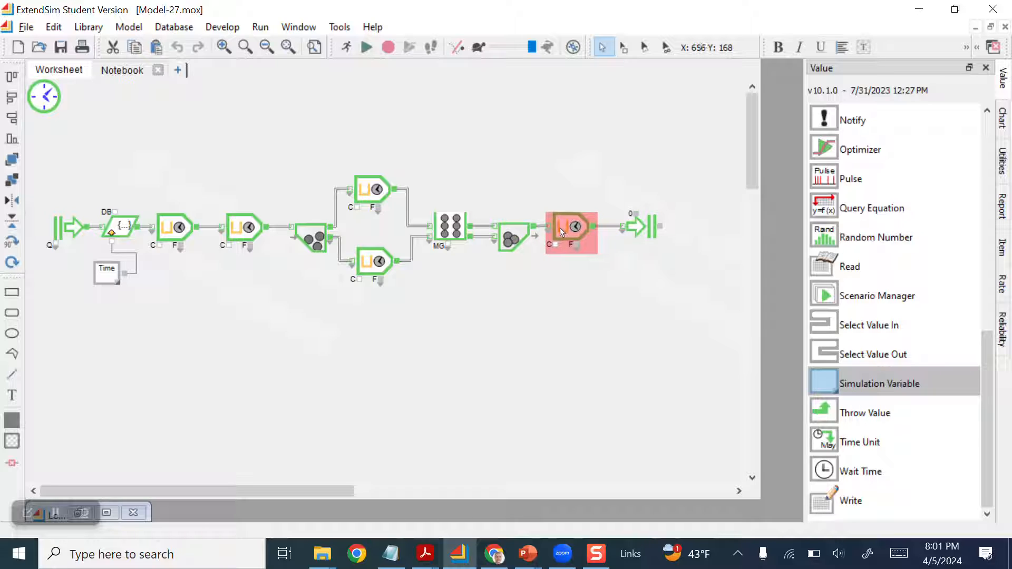
pyautogui.moveTo(635, 232); pyautogui.dragTo(674, 229)
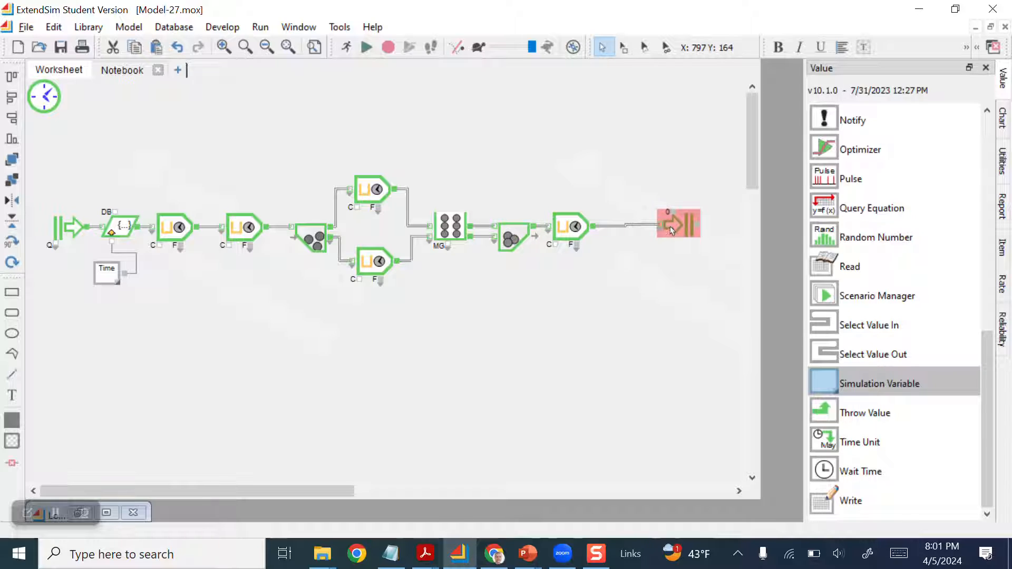
pyautogui.click(624, 227)
pyautogui.press('Delete')
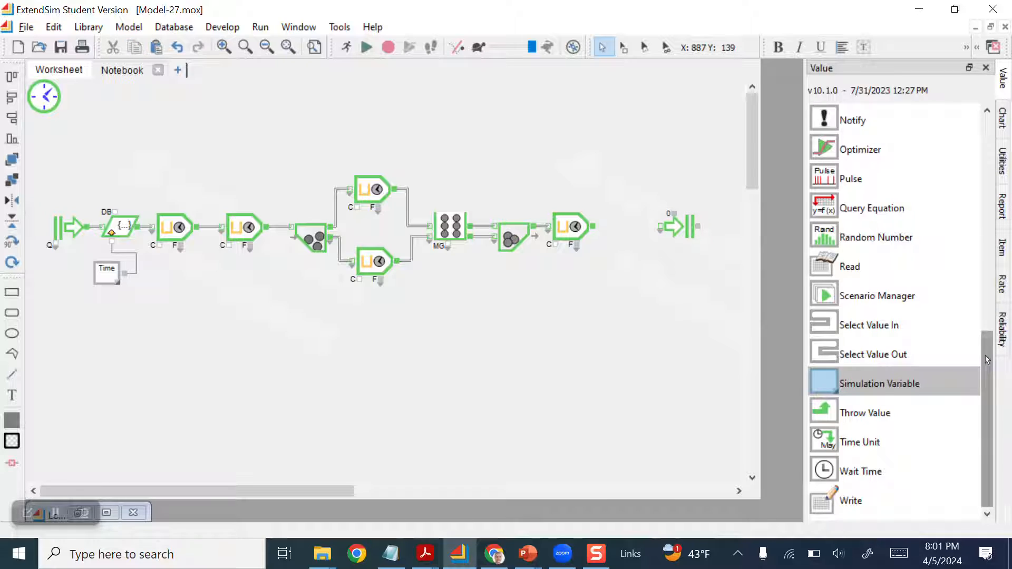
# - Insert an Information block between the last Workstation and the Exit block, connecting it to both
pyautogui.moveTo(987, 360)
pyautogui.mouseDown()
pyautogui.moveTo(981, 232)
pyautogui.moveTo(979, 354)
pyautogui.mouseUp()
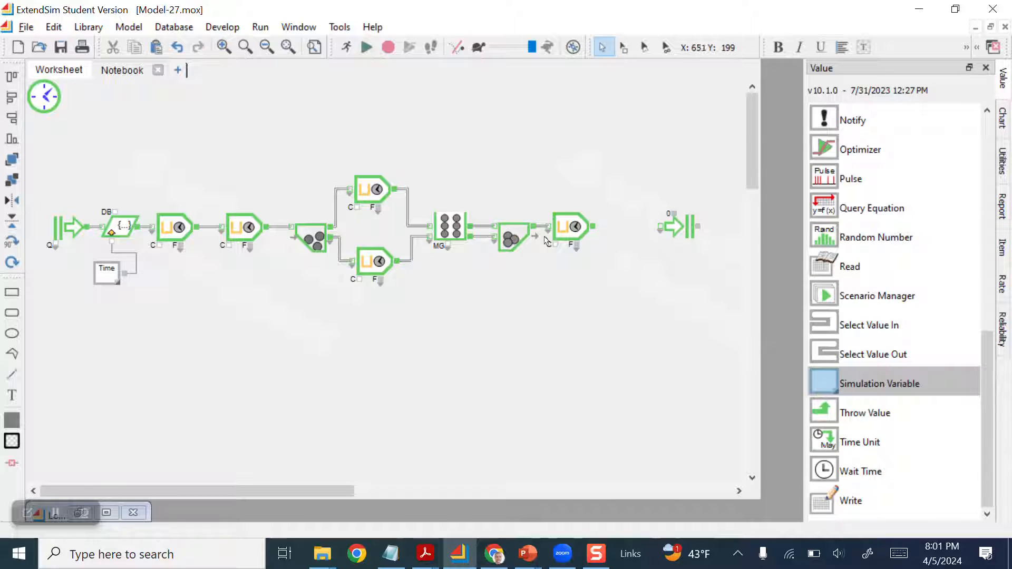
pyautogui.click(1004, 247)
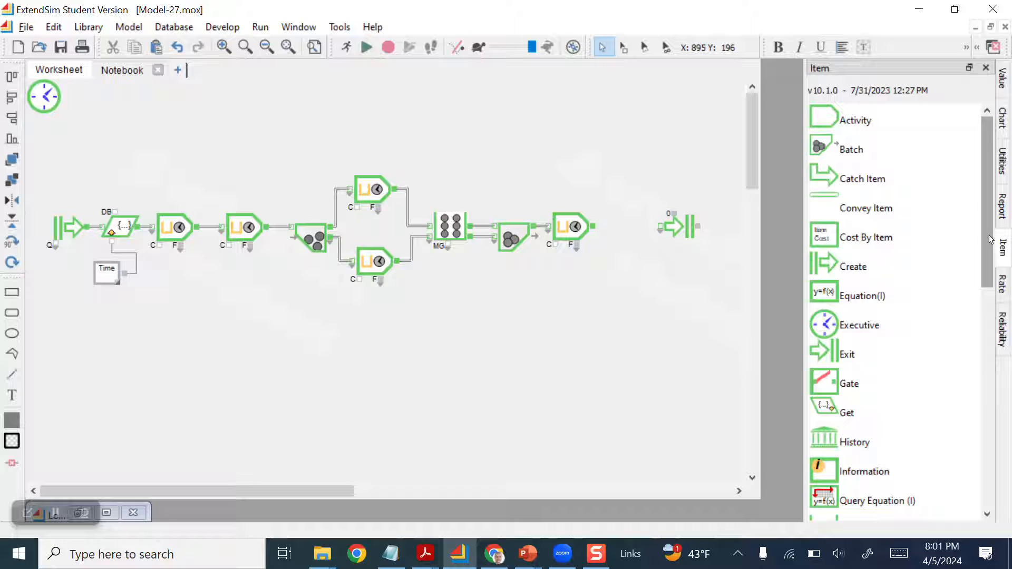
pyautogui.moveTo(991, 240); pyautogui.dragTo(1003, 484)
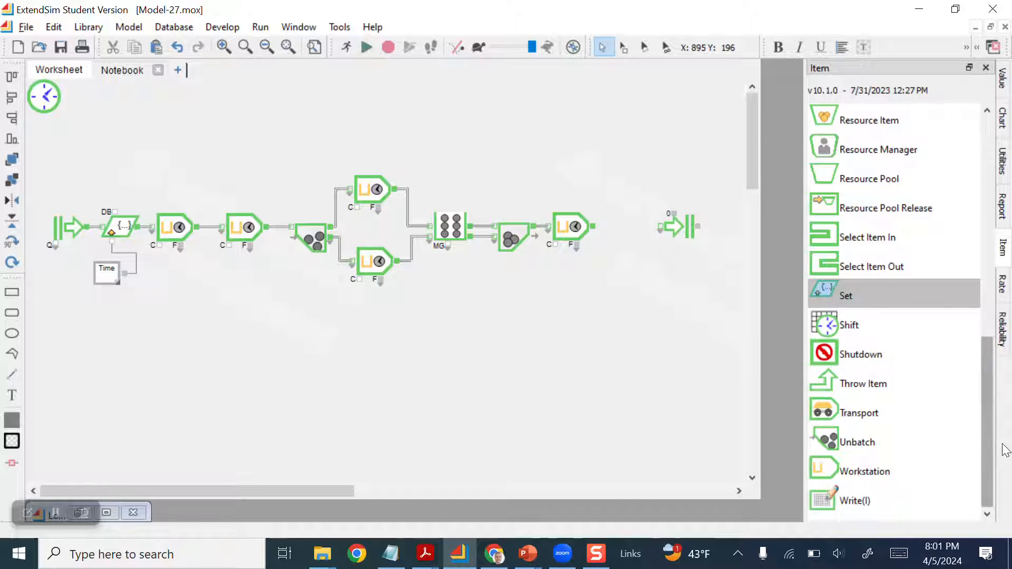
pyautogui.scroll(2, 975, 387)
pyautogui.scroll(2, 975, 386)
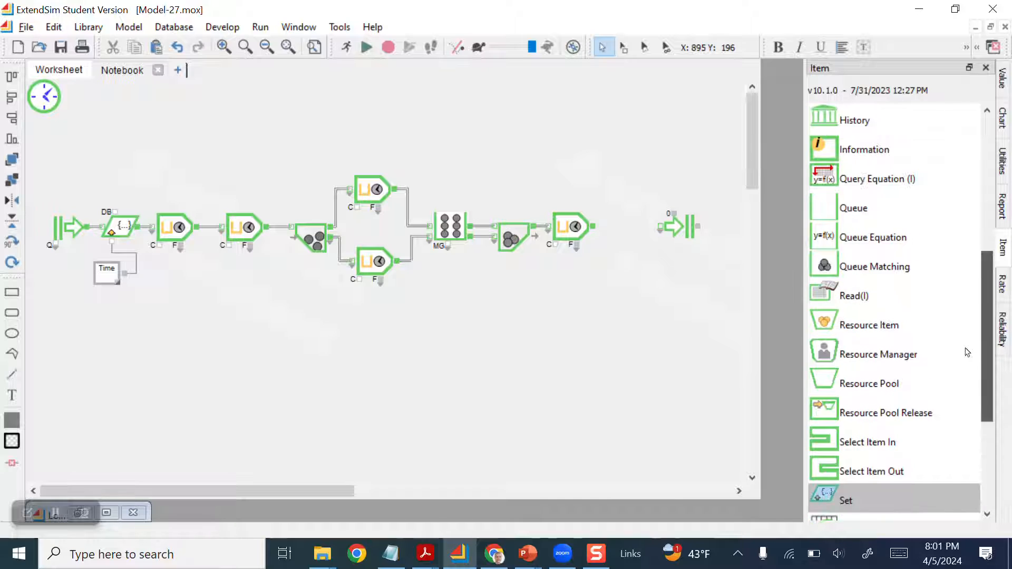
pyautogui.click(820, 146)
pyautogui.moveTo(820, 146); pyautogui.dragTo(661, 227)
pyautogui.click(639, 228)
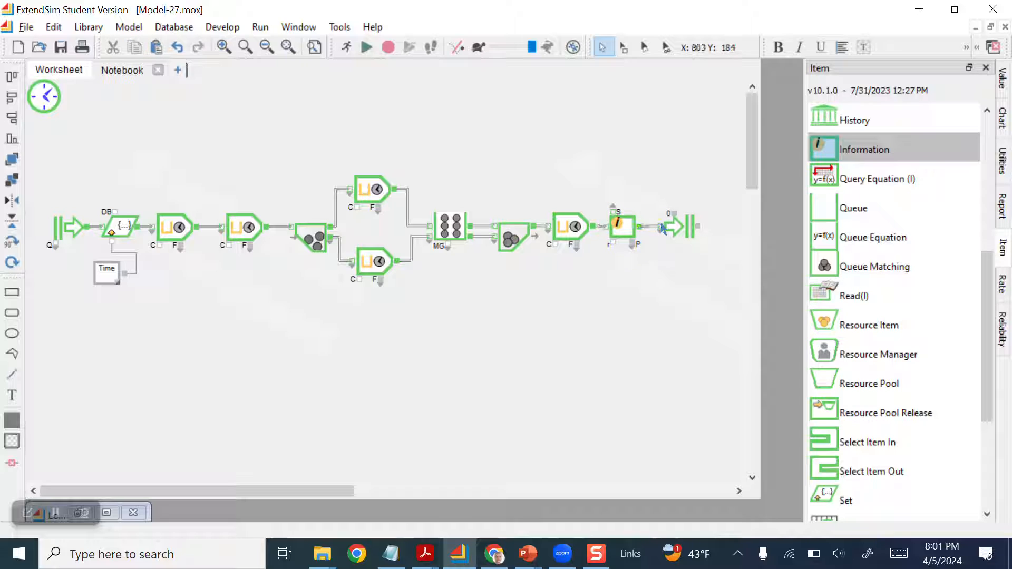
# - Set the Information block before the Exit to report the current cycle time at its 'ct' output
pyautogui.click(621, 234)
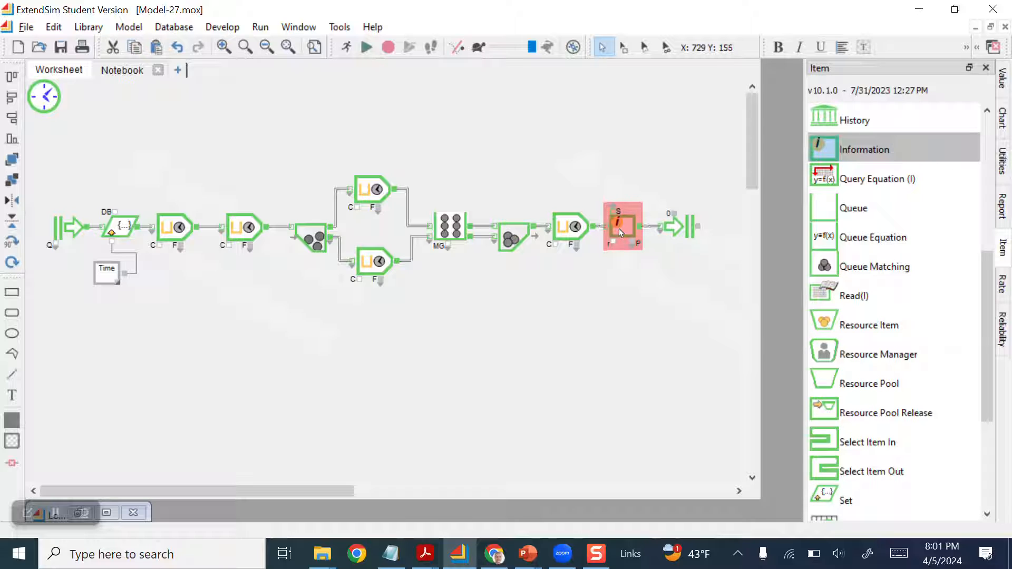
pyautogui.doubleClick(621, 233)
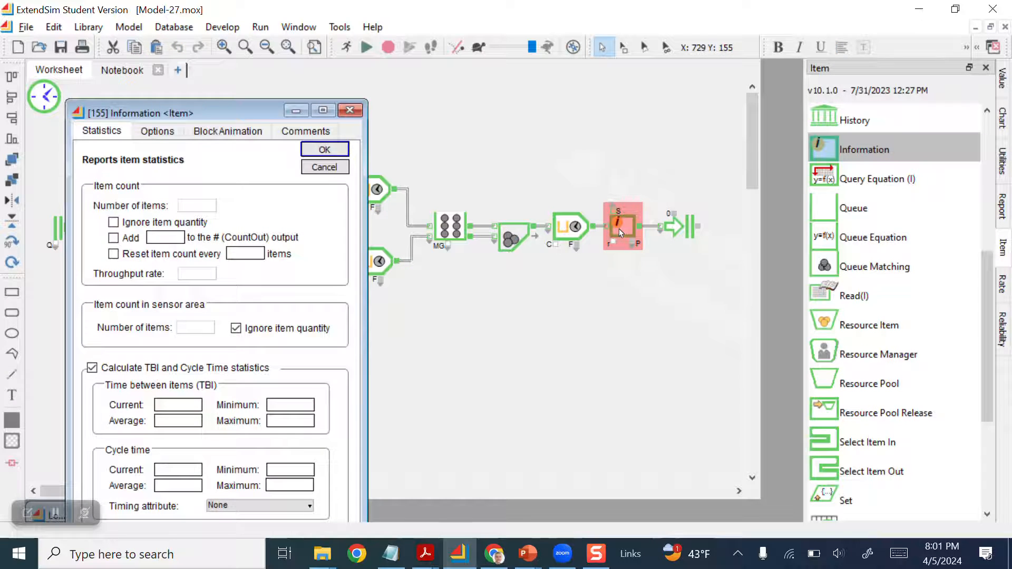
pyautogui.moveTo(202, 112); pyautogui.dragTo(232, 72)
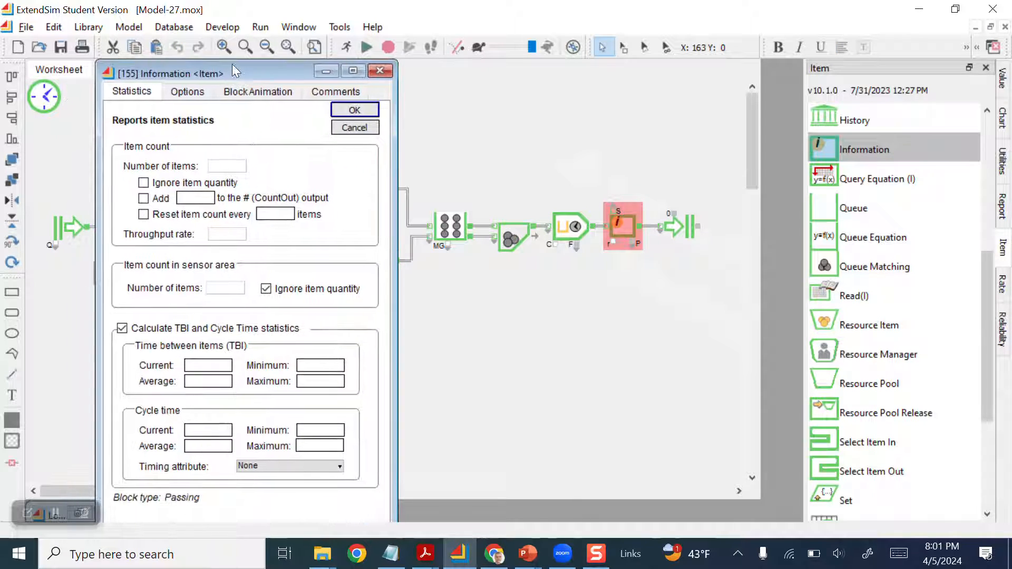
pyautogui.click(189, 96)
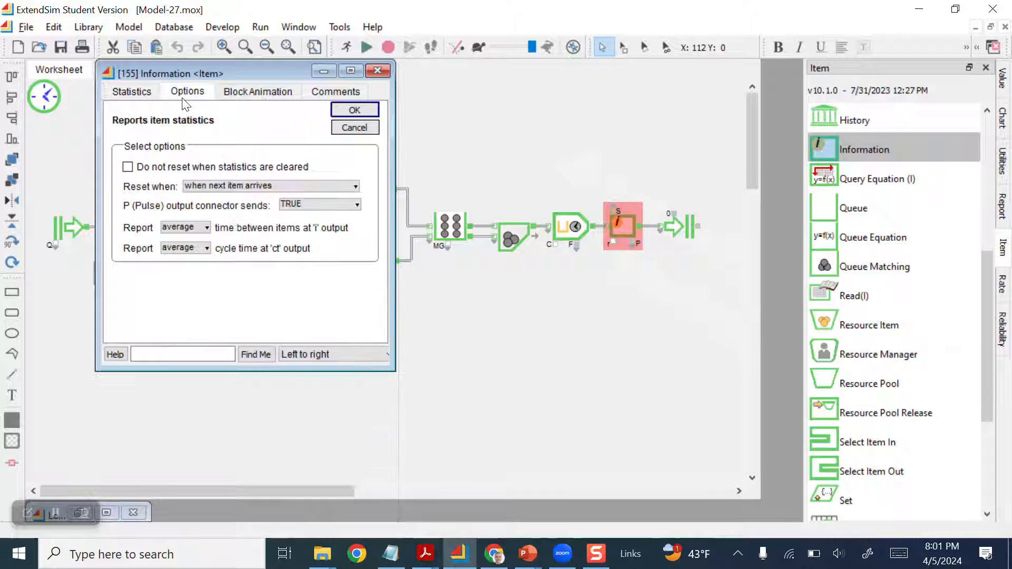
pyautogui.click(207, 248)
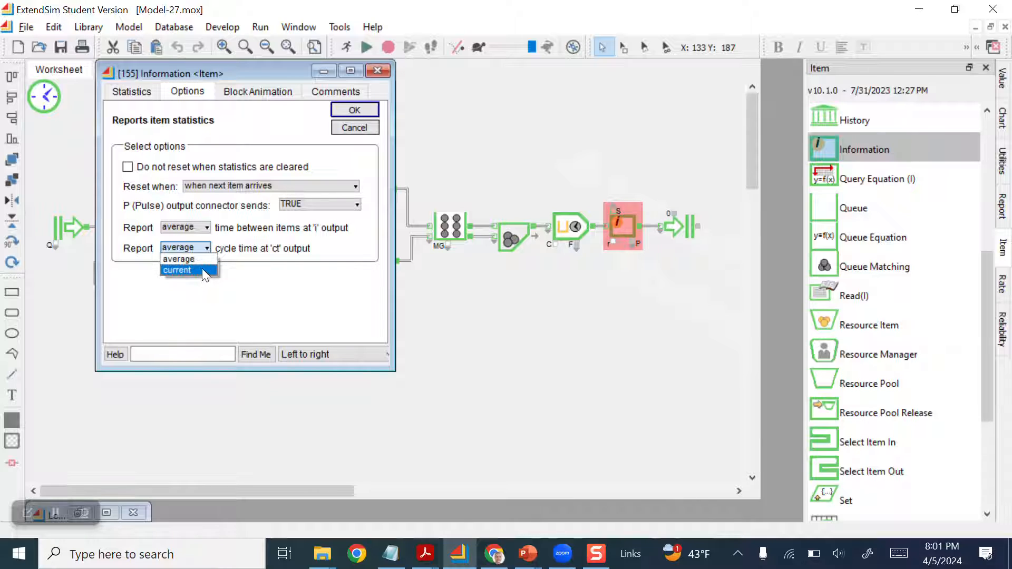
pyautogui.click(201, 269)
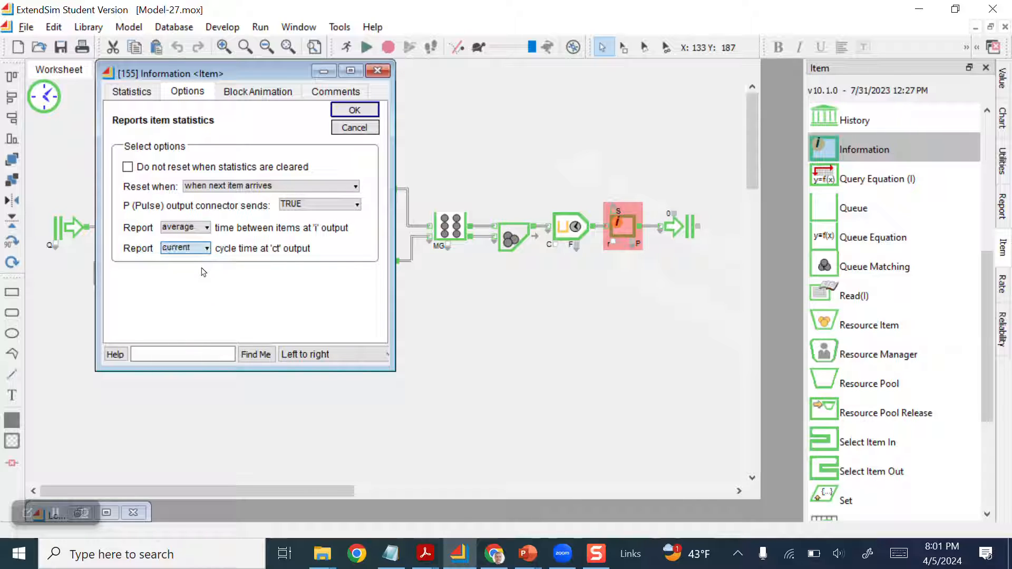
# - Assign CycleTime as the timing attribute for the Information block's cycle time statistics
pyautogui.click(142, 91)
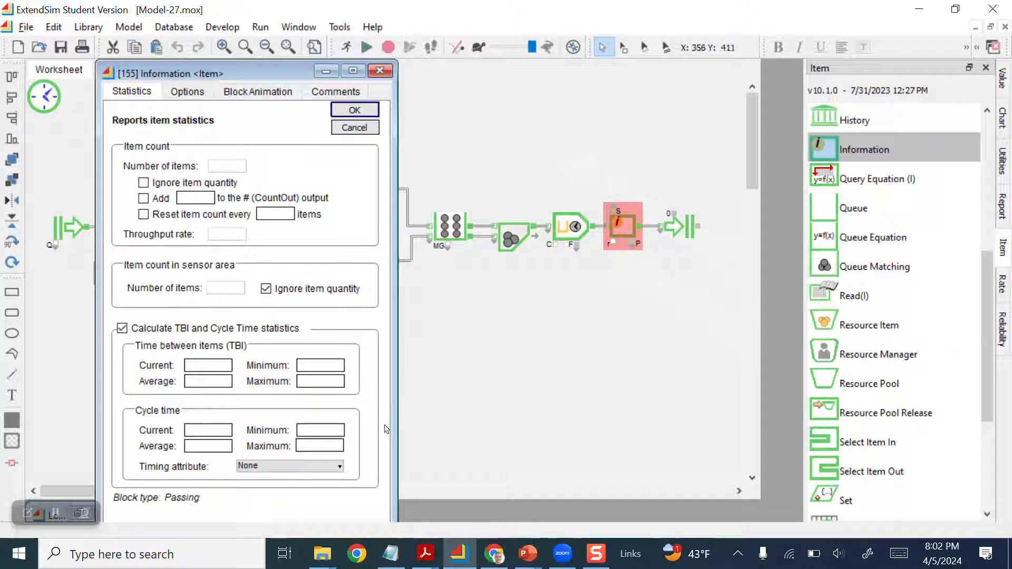
pyautogui.click(340, 467)
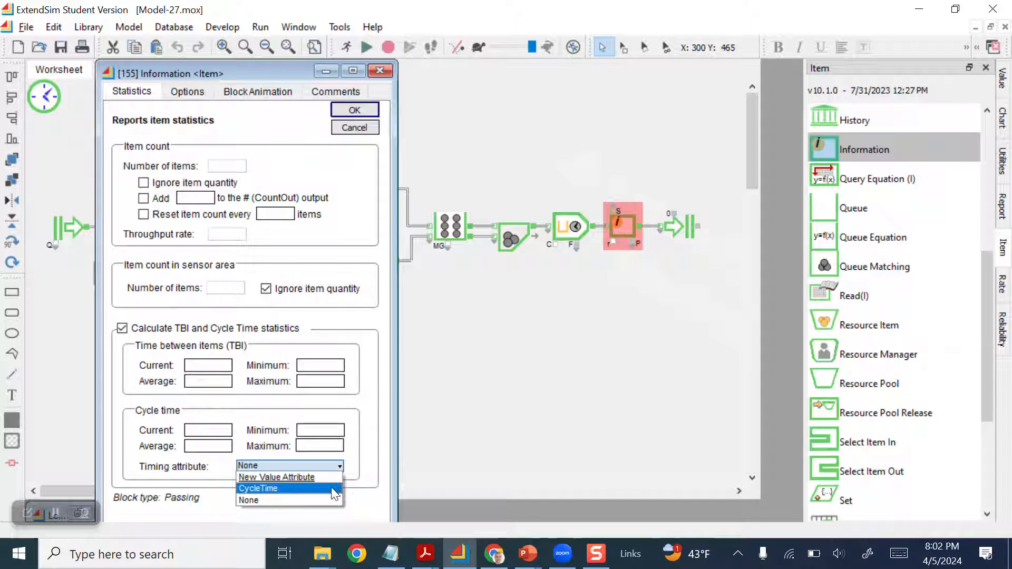
pyautogui.click(331, 487)
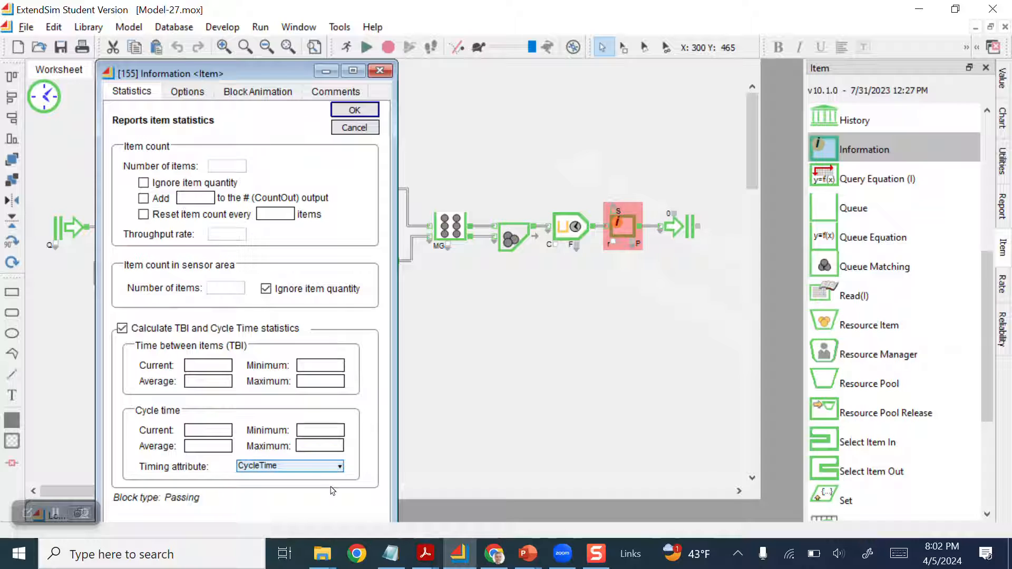
pyautogui.click(356, 110)
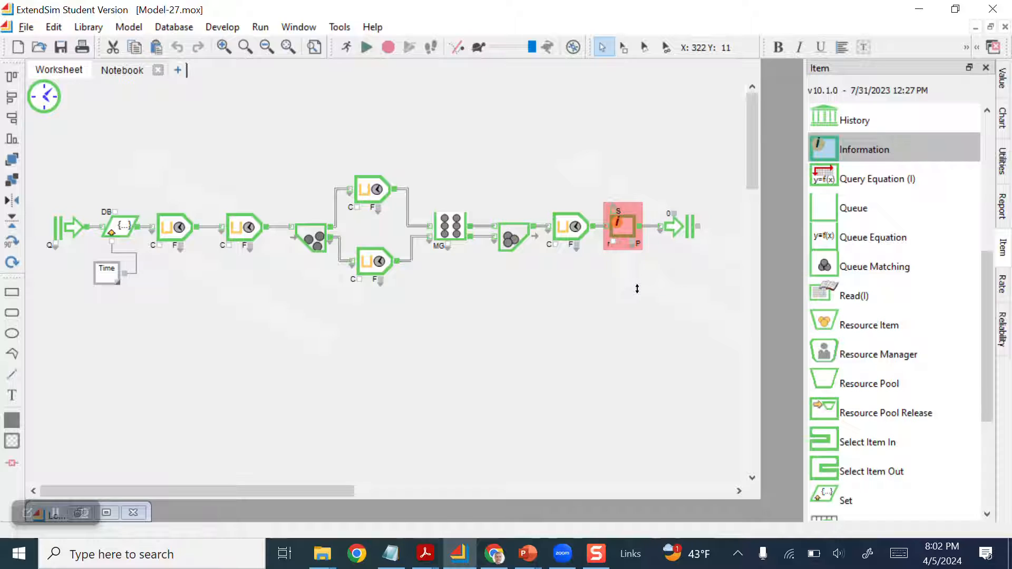
# - Expand the Information block's output connectors to expose #, avg I, CT and TP, and run the simulation
pyautogui.moveTo(638, 289)
pyautogui.mouseDown()
pyautogui.moveTo(636, 261)
pyautogui.moveTo(634, 289)
pyautogui.mouseUp()
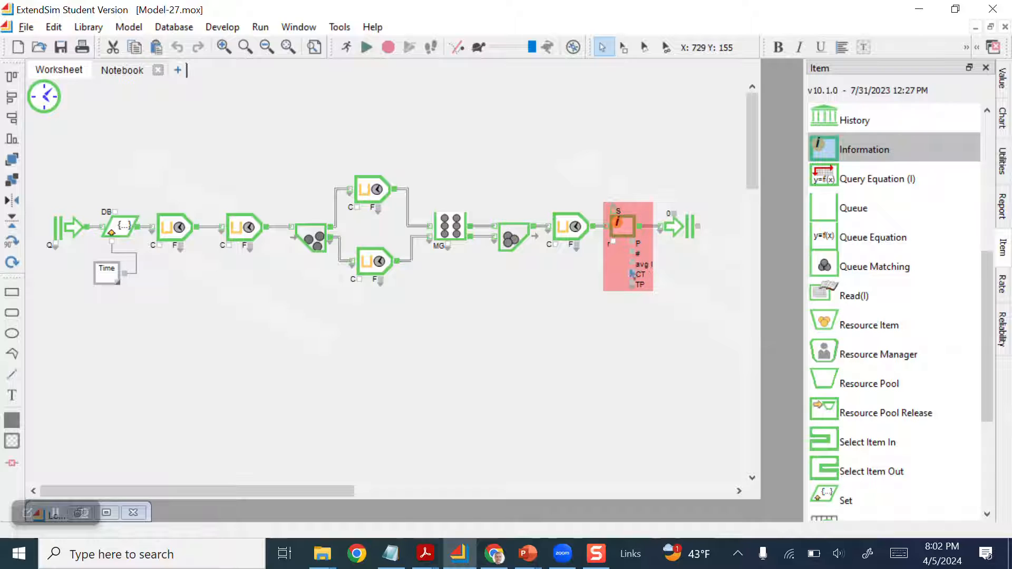
pyautogui.click(638, 358)
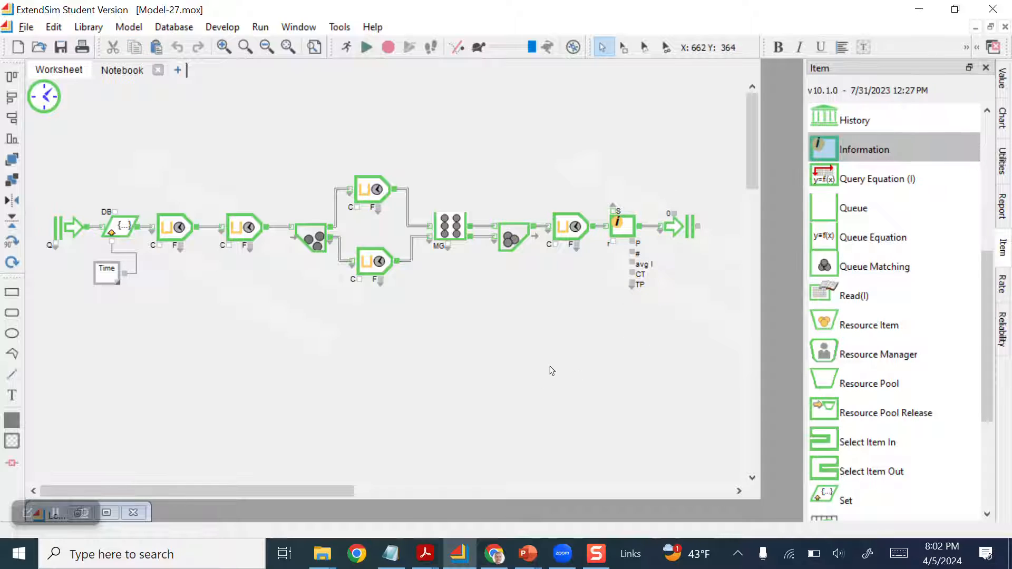
pyautogui.click(367, 49)
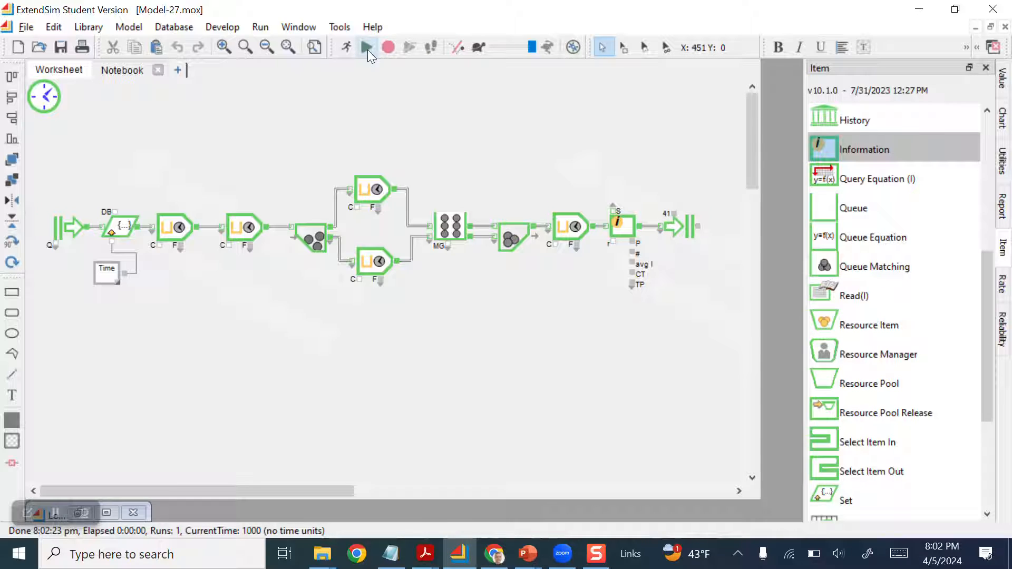
# - Set the model's global time units to Minutes in the simulation setup
pyautogui.click(262, 27)
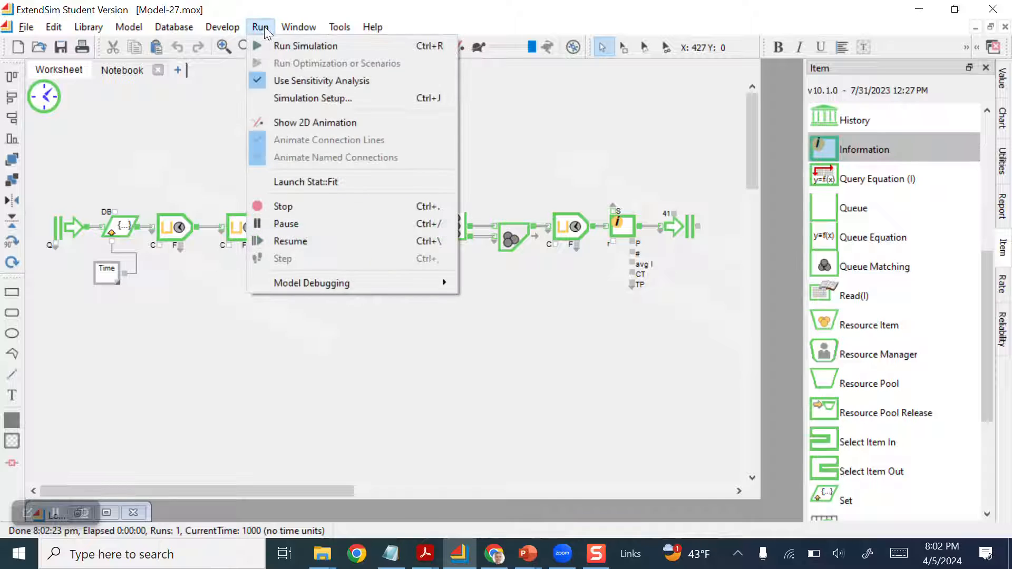
pyautogui.click(292, 97)
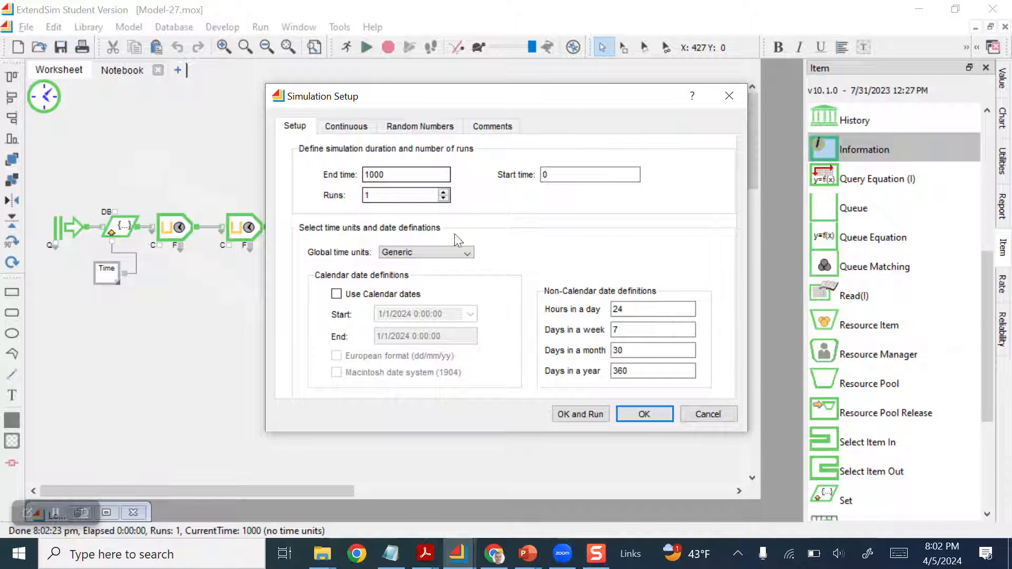
pyautogui.click(467, 255)
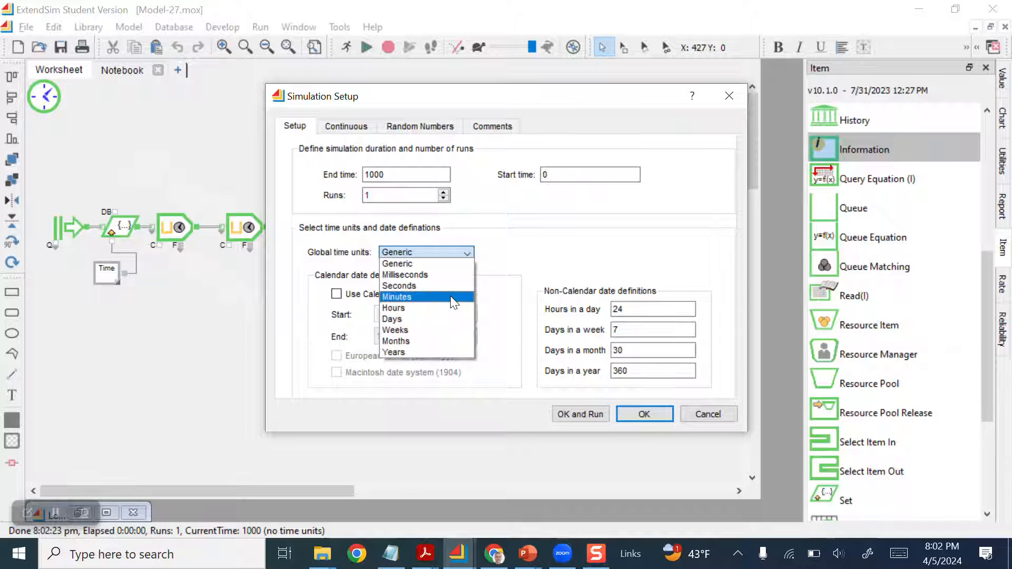
pyautogui.click(450, 297)
pyautogui.click(654, 407)
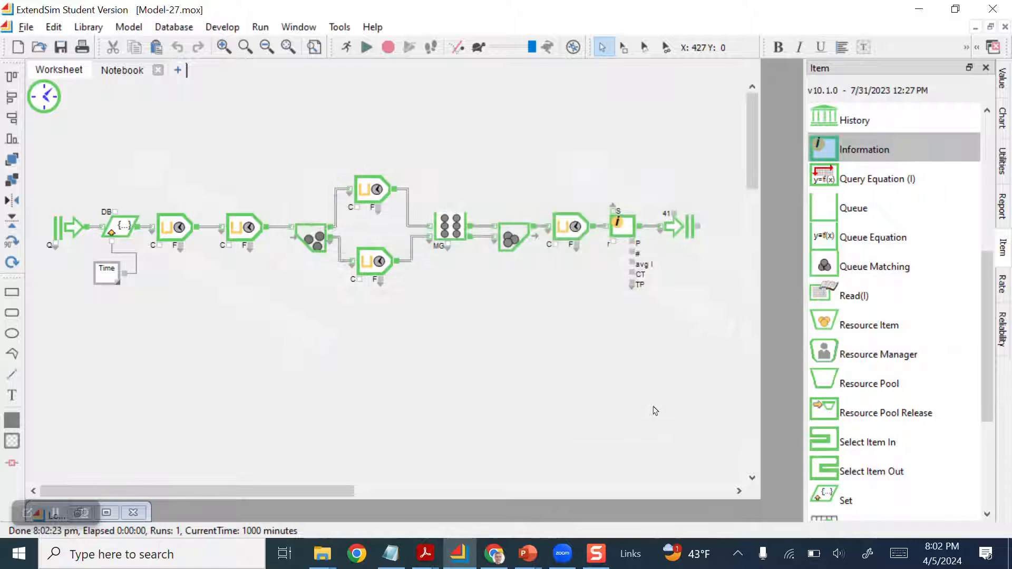
# - Specify the first Workstation's delay by an Exponential distribution with a mean of 15 minutes
pyautogui.doubleClick(167, 238)
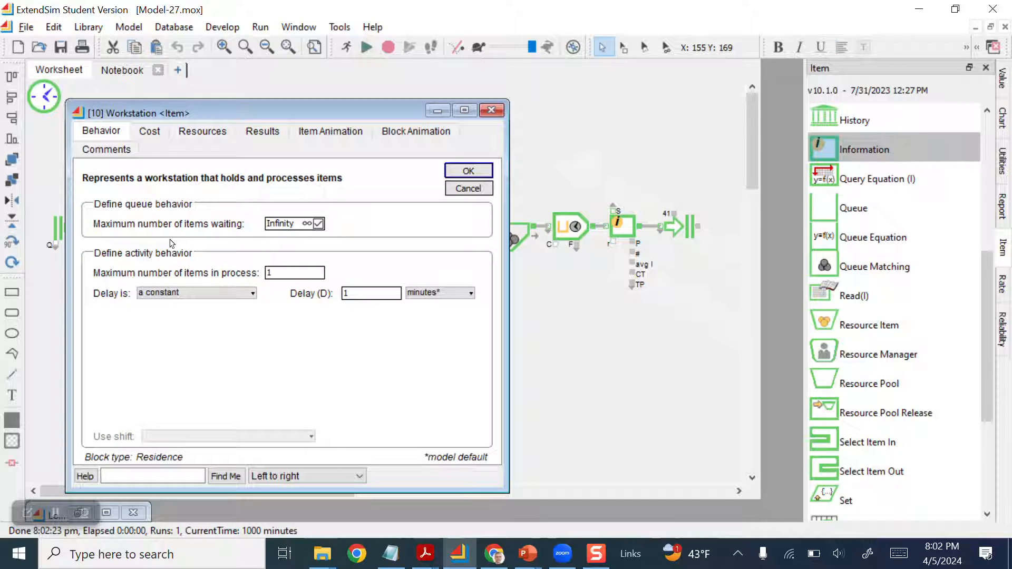
pyautogui.click(253, 293)
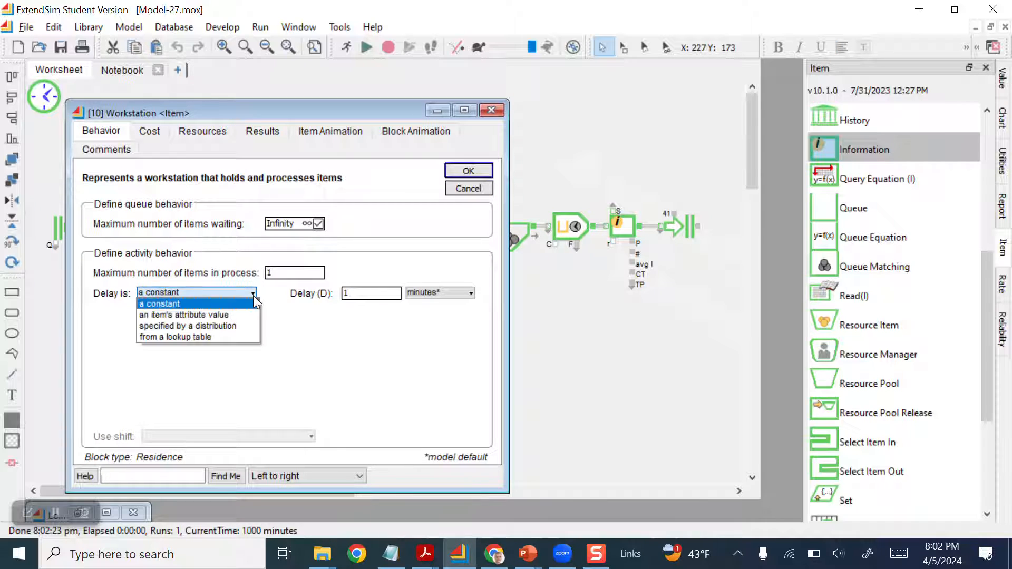
pyautogui.click(245, 327)
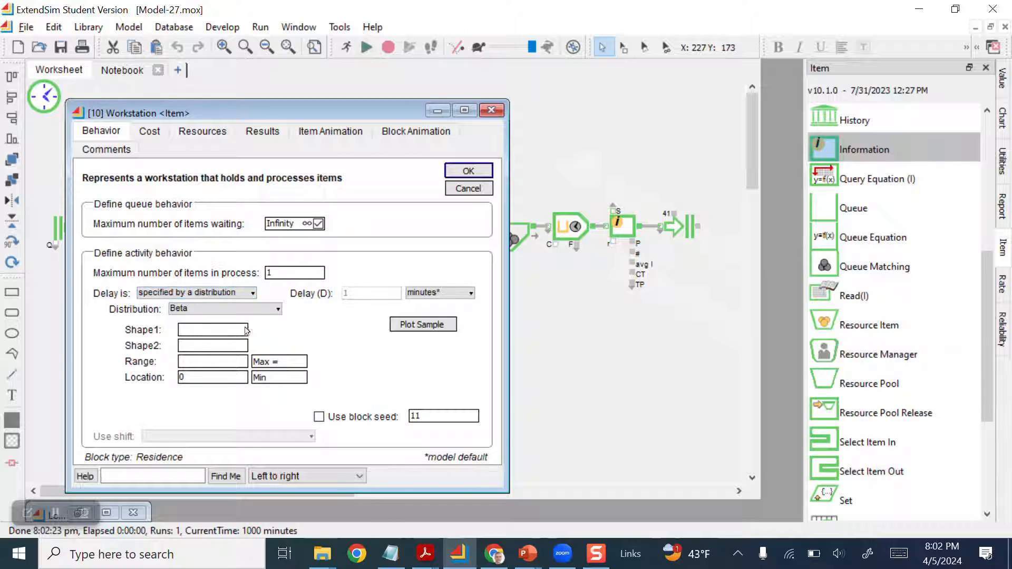
pyautogui.click(278, 310)
pyautogui.click(268, 418)
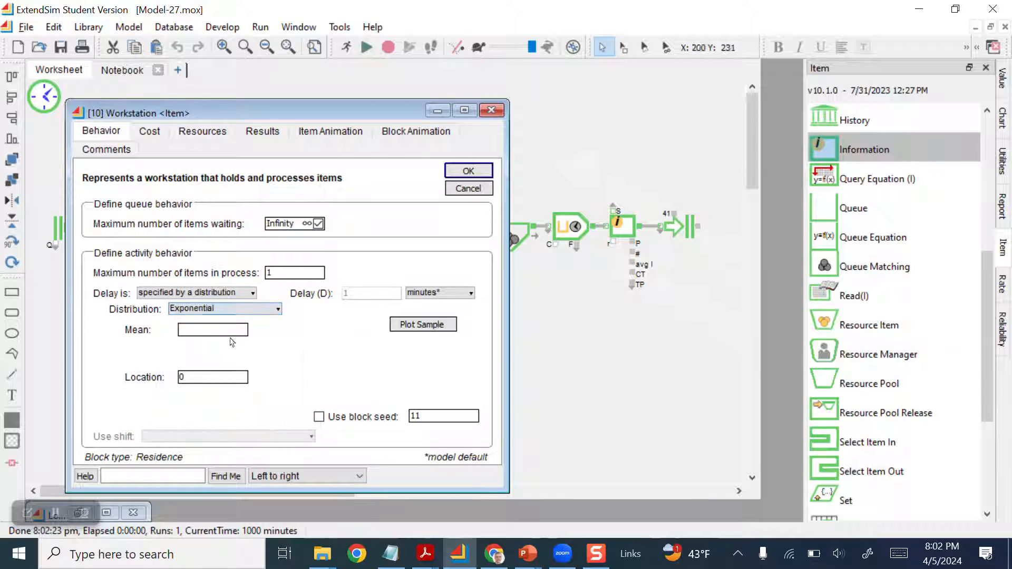
pyautogui.click(220, 331)
pyautogui.write('5')
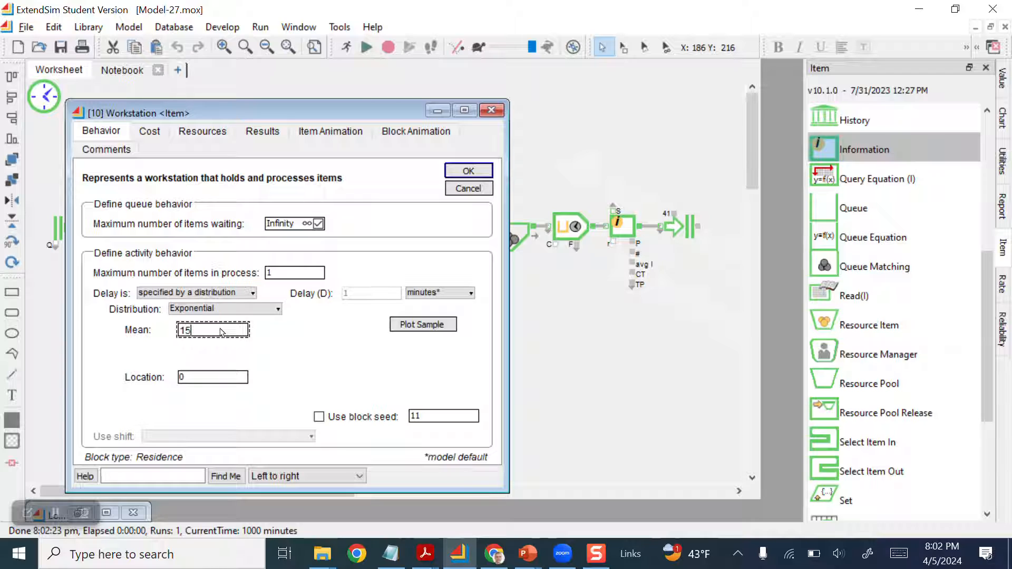
pyautogui.click(468, 170)
# - Specify the second Workstation's delay by an Exponential distribution with a mean of 20 minutes
pyautogui.doubleClick(245, 228)
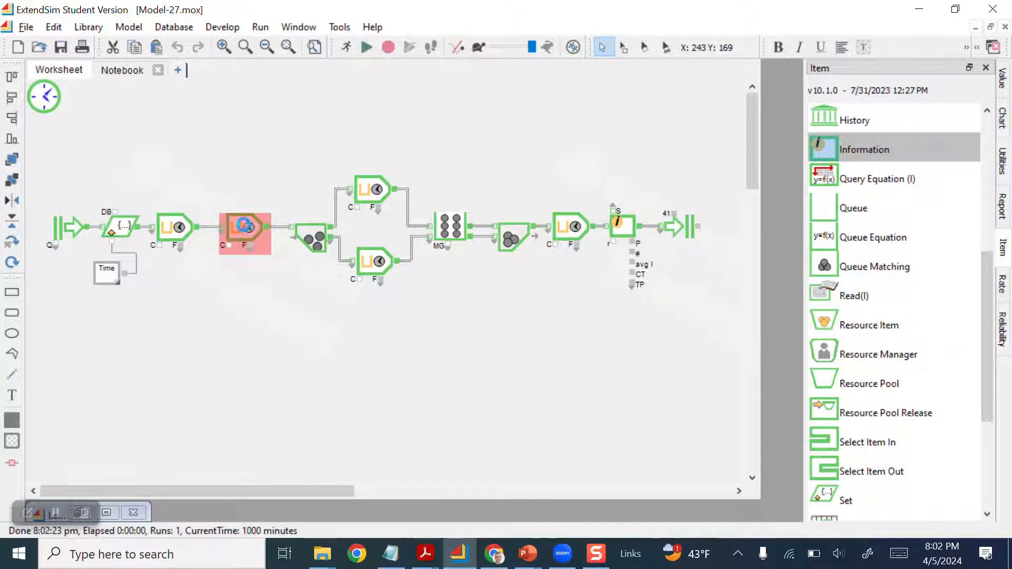
pyautogui.click(252, 294)
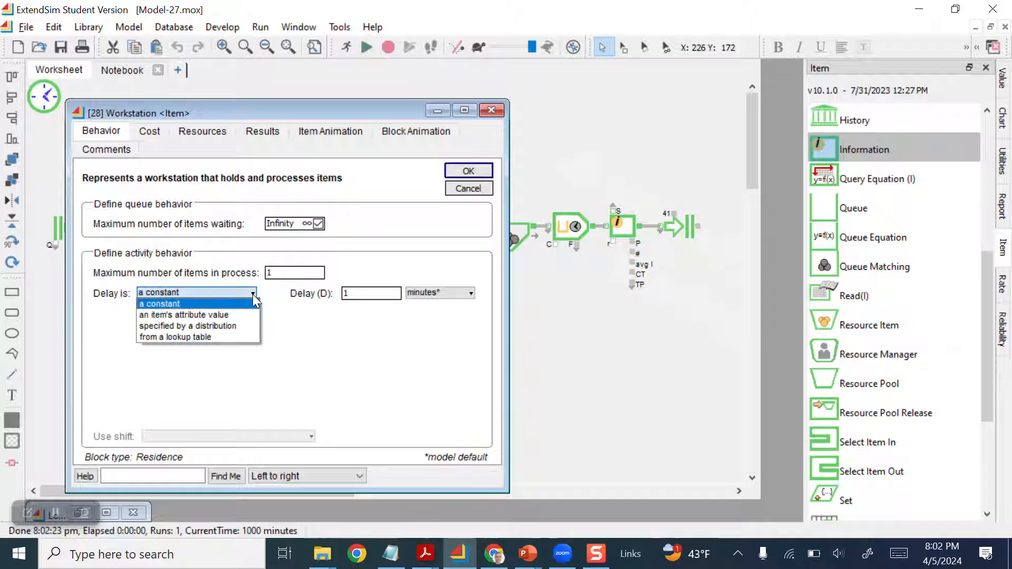
pyautogui.click(252, 328)
pyautogui.click(276, 309)
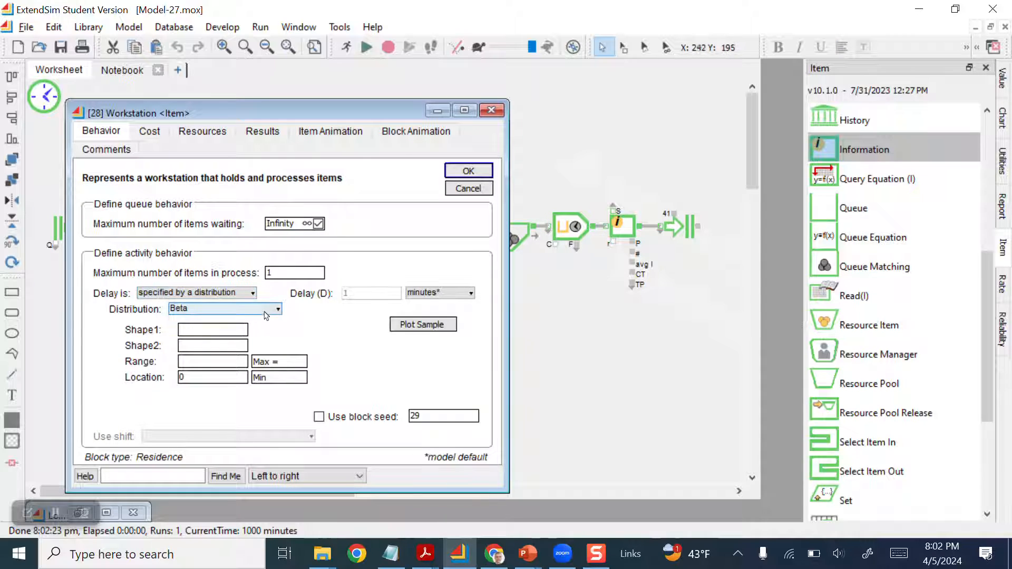
pyautogui.click(269, 416)
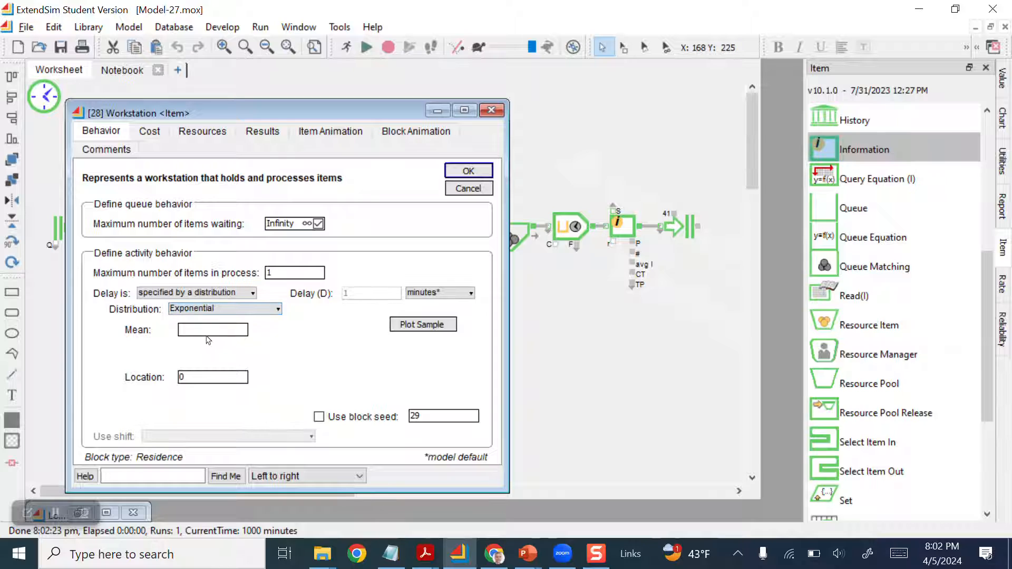
pyautogui.click(207, 332)
pyautogui.write('20')
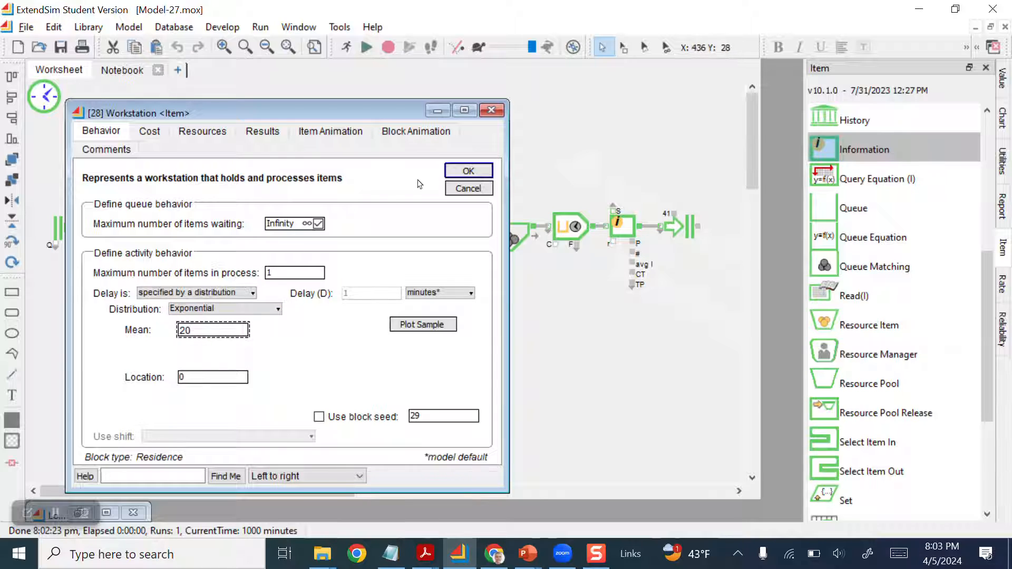
pyautogui.click(477, 171)
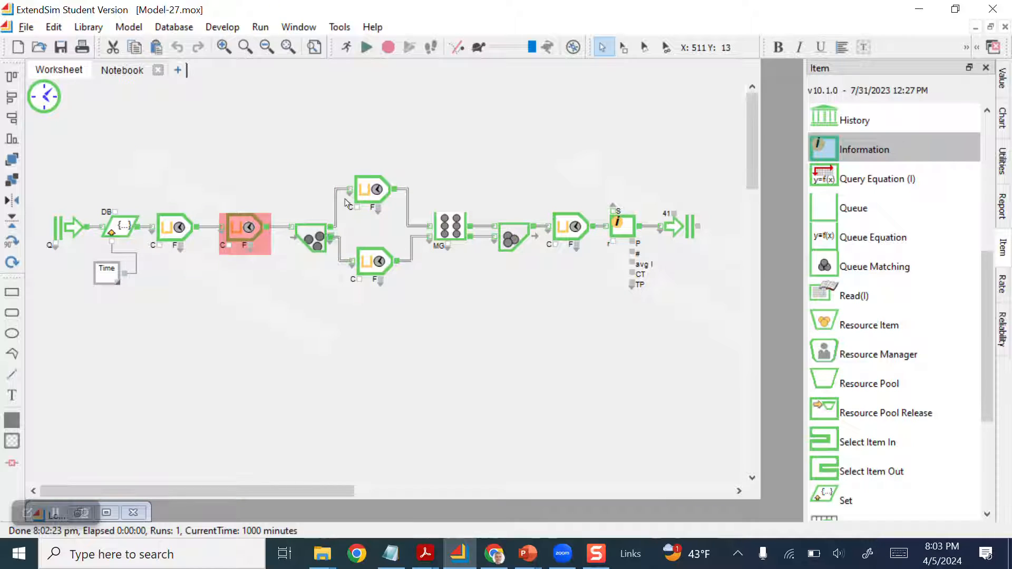
# - Specify the upper parallel Workstation's delay by an Exponential distribution and enter its mean
pyautogui.doubleClick(372, 190)
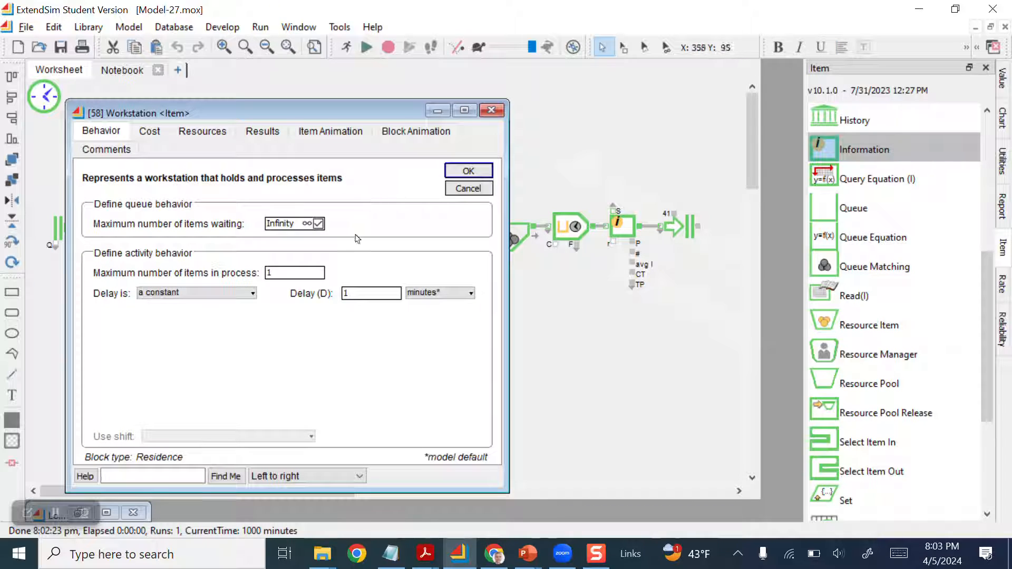
pyautogui.click(253, 292)
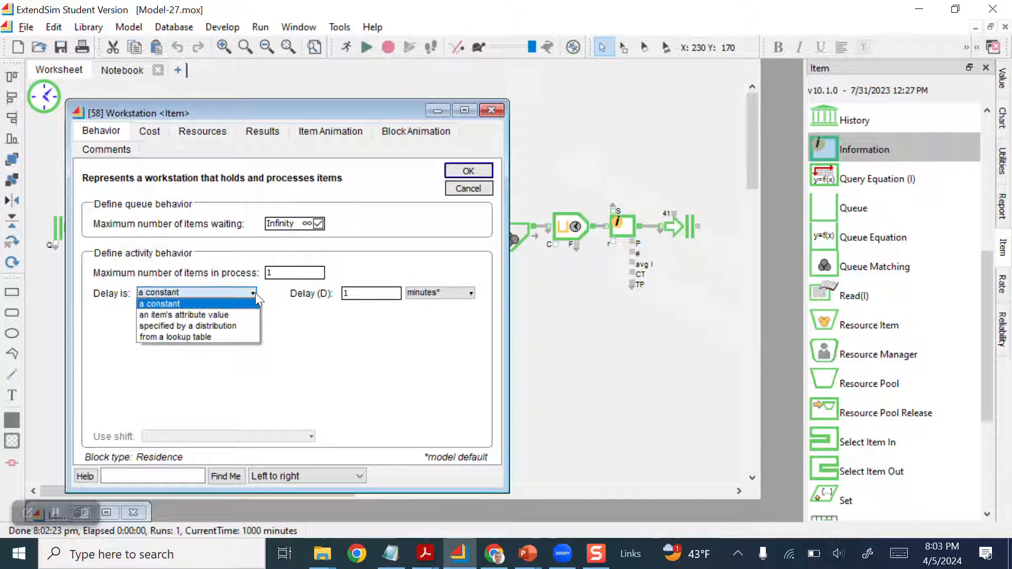
pyautogui.click(246, 325)
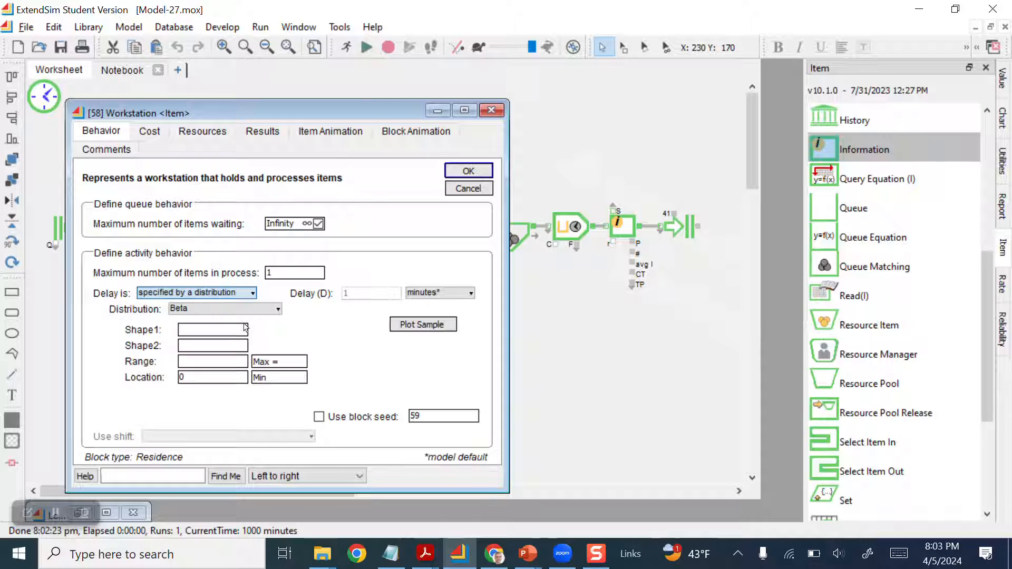
pyautogui.click(278, 308)
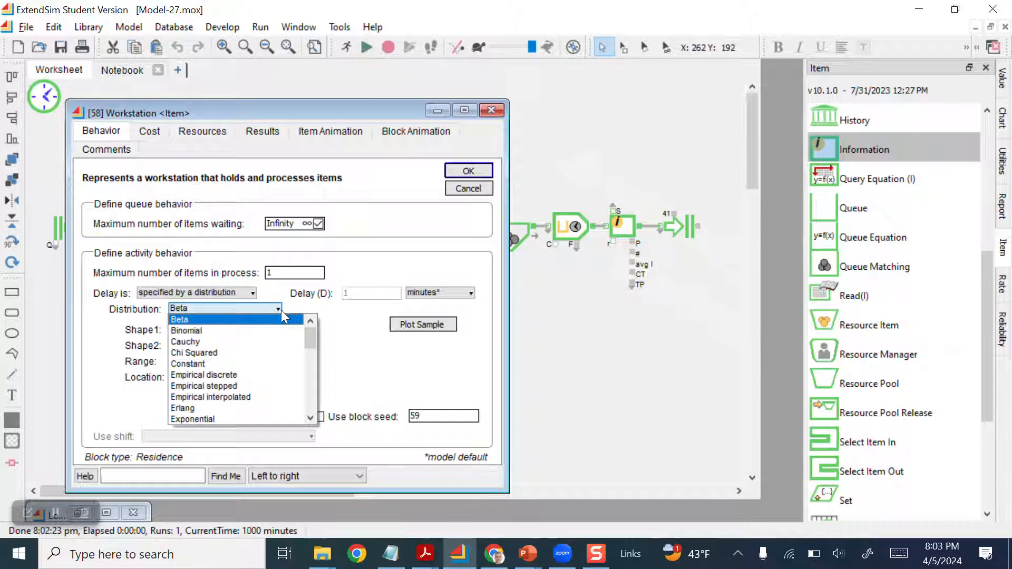
pyautogui.click(289, 419)
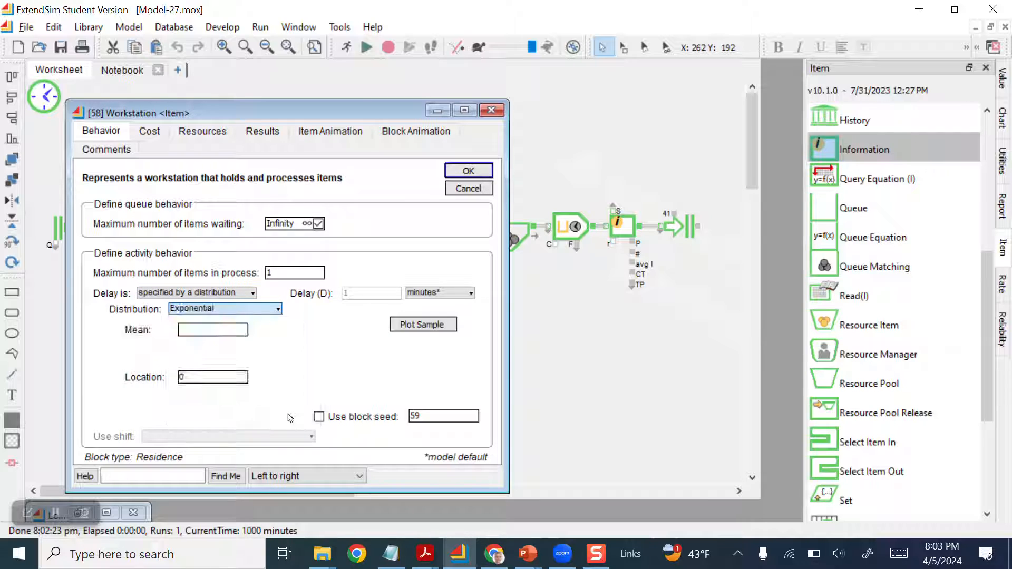
pyautogui.click(217, 330)
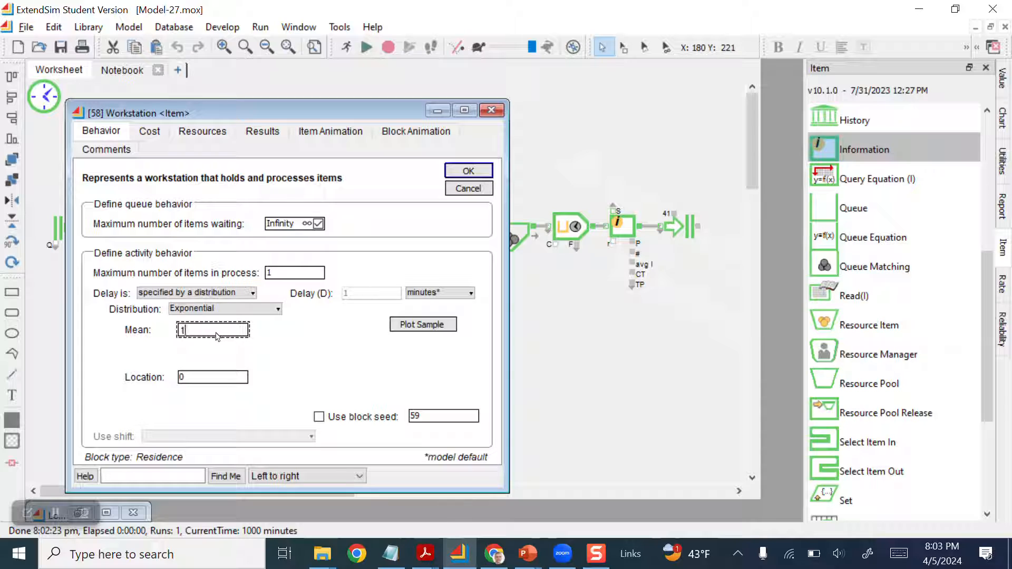
pyautogui.click(468, 171)
# - Specify the lower parallel Workstation's delay by an Exponential distribution with a mean of 12 minutes
pyautogui.click(376, 264)
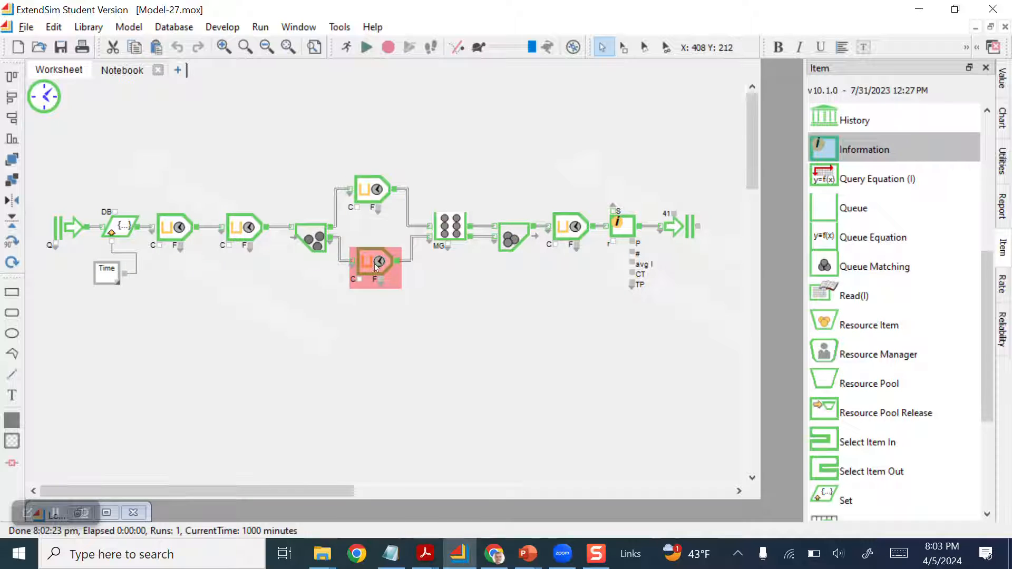
pyautogui.doubleClick(375, 262)
pyautogui.click(253, 293)
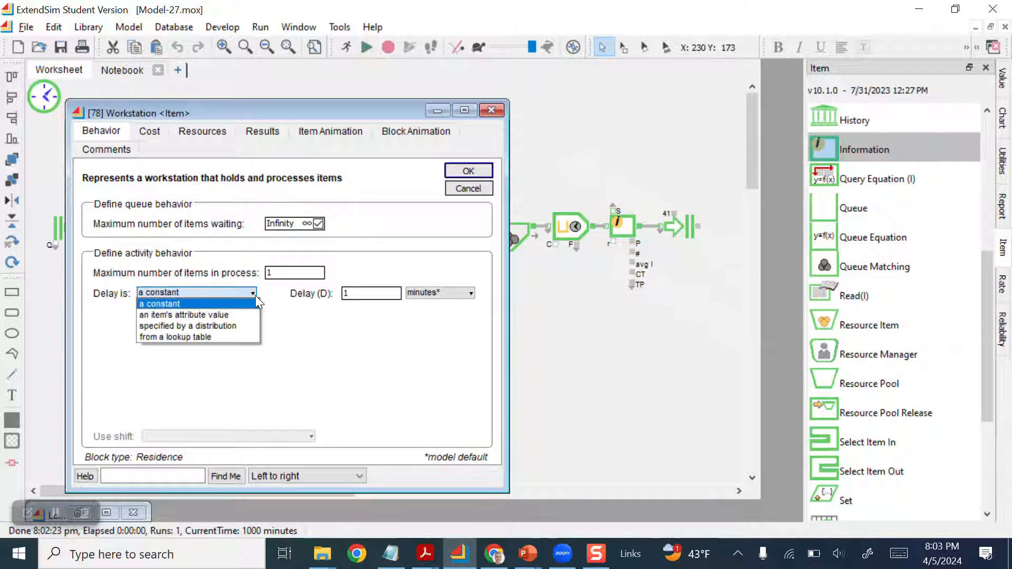
pyautogui.click(255, 326)
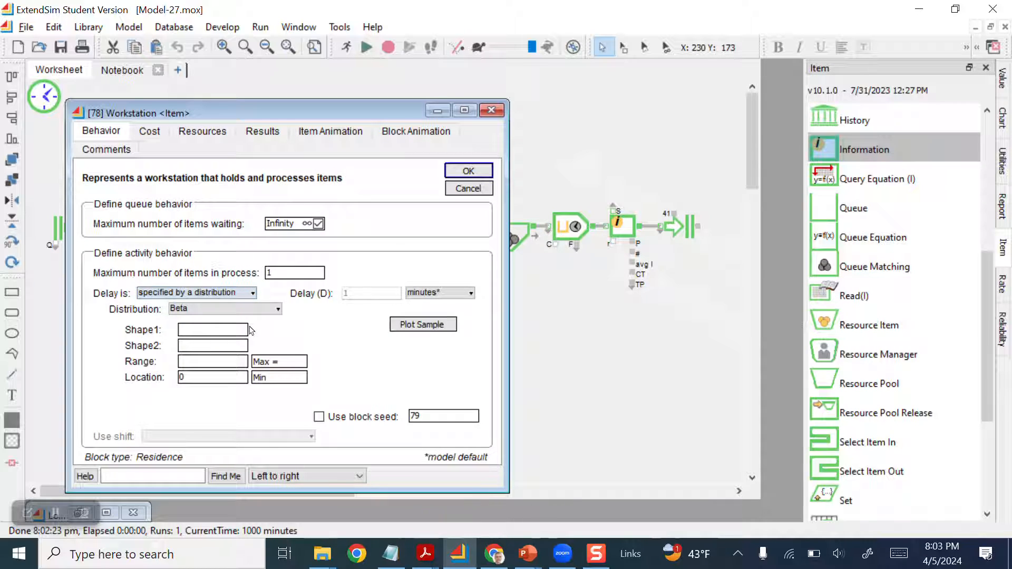
pyautogui.click(277, 309)
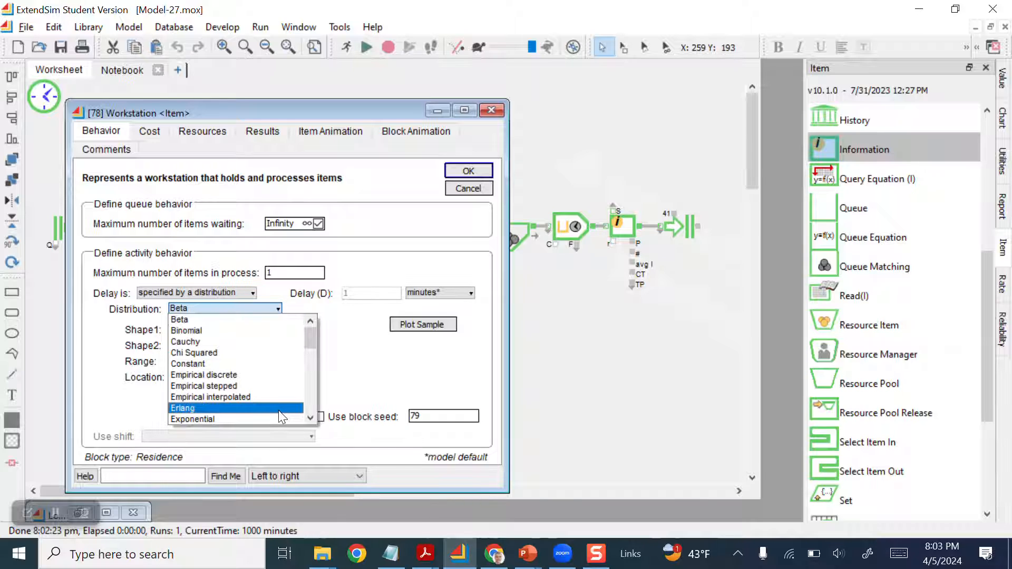
pyautogui.click(274, 419)
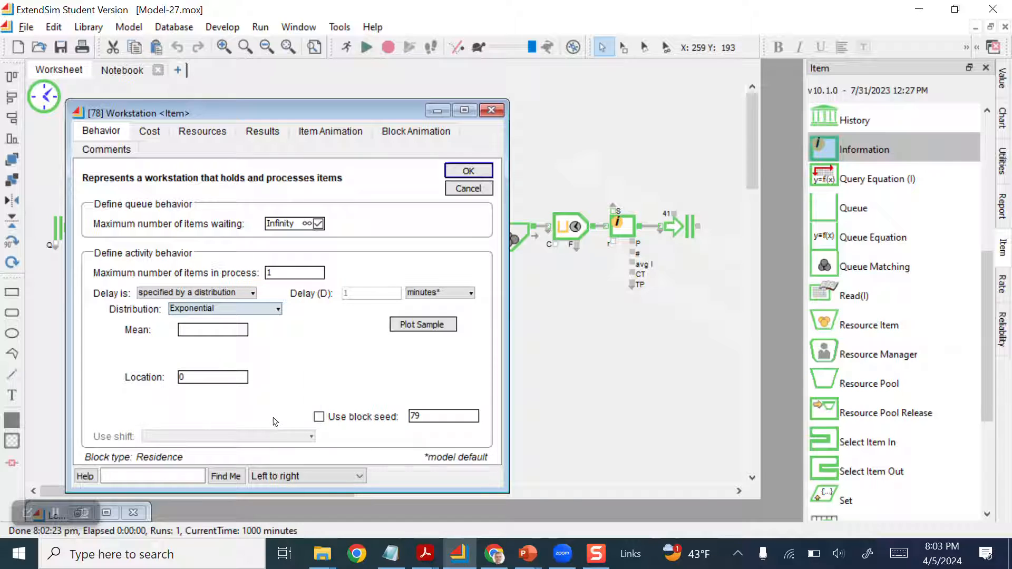
pyautogui.click(214, 332)
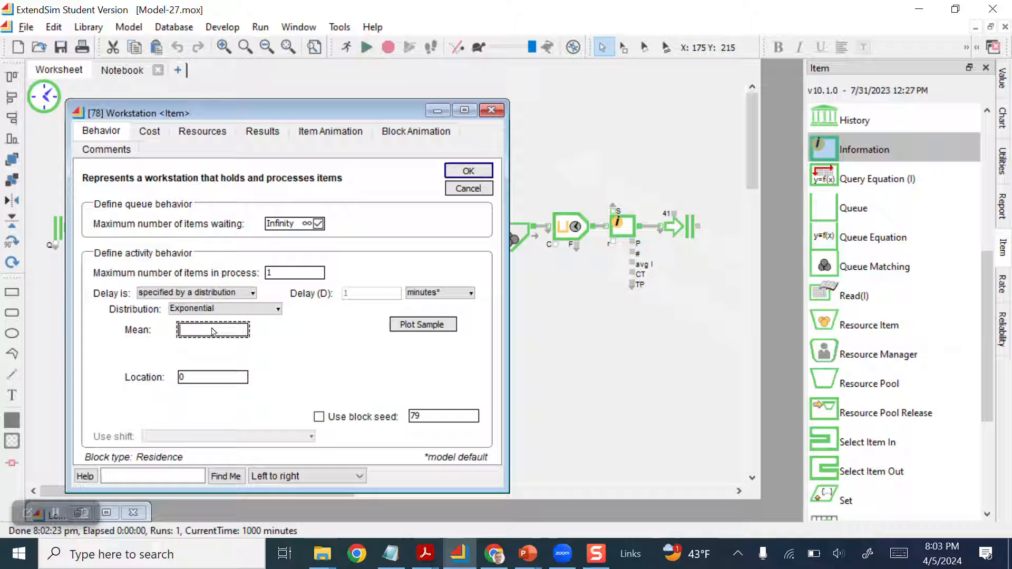
pyautogui.write('12')
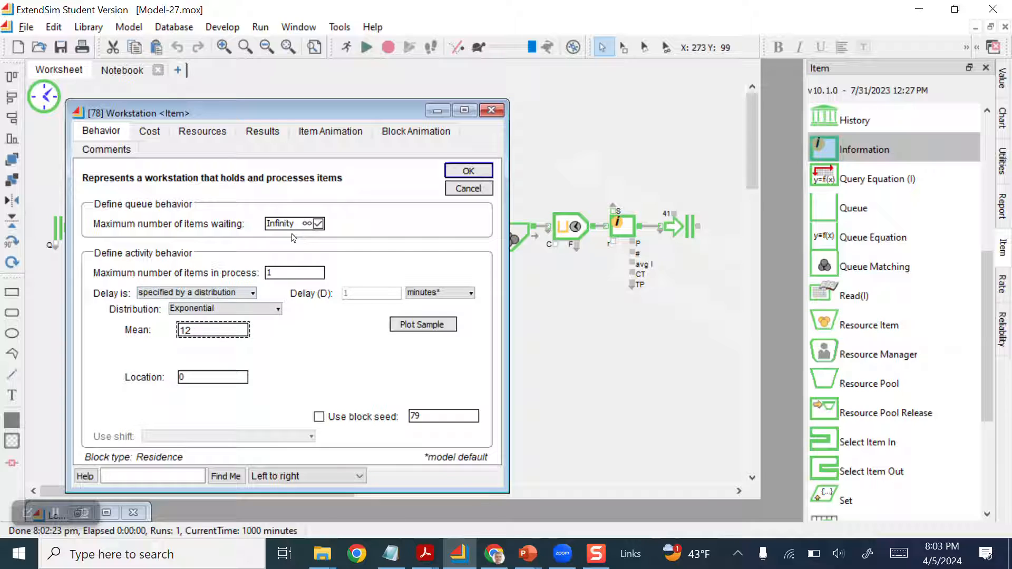
pyautogui.click(459, 169)
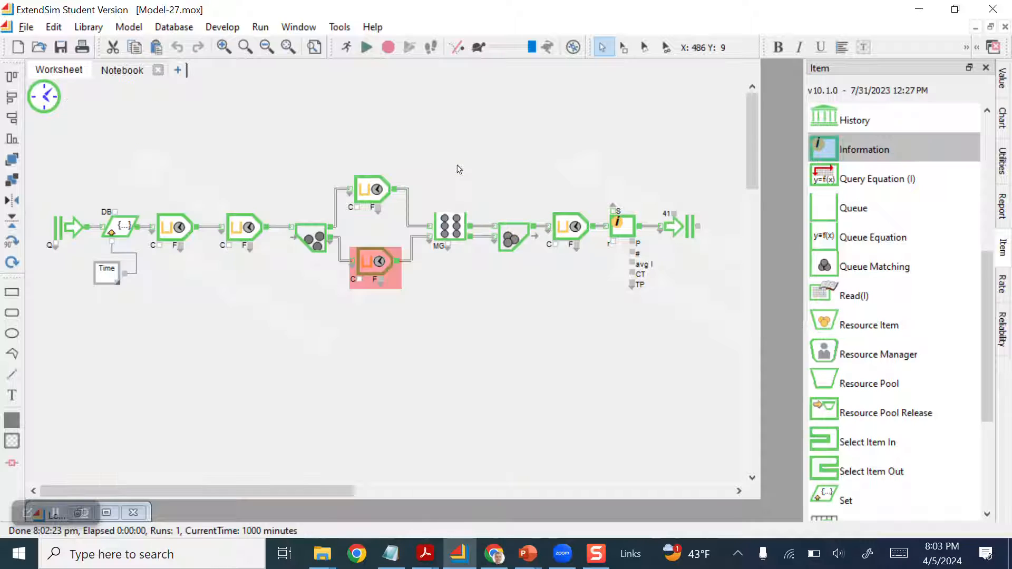
# - Specify the last Workstation's delay, just before the Information block, by an Exponential distribution with a mean of 10 minutes
pyautogui.doubleClick(575, 224)
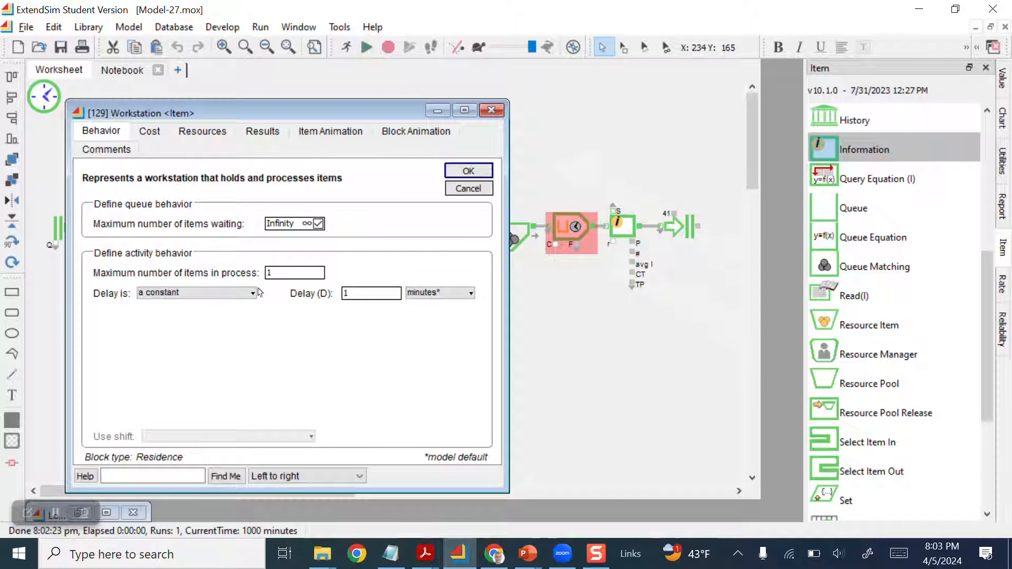
pyautogui.click(255, 293)
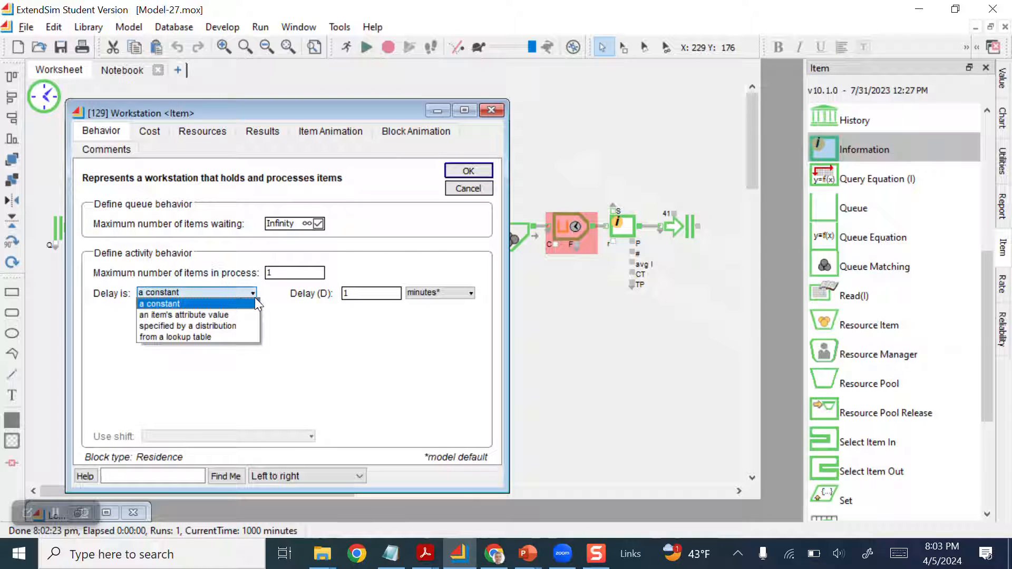
pyautogui.click(248, 327)
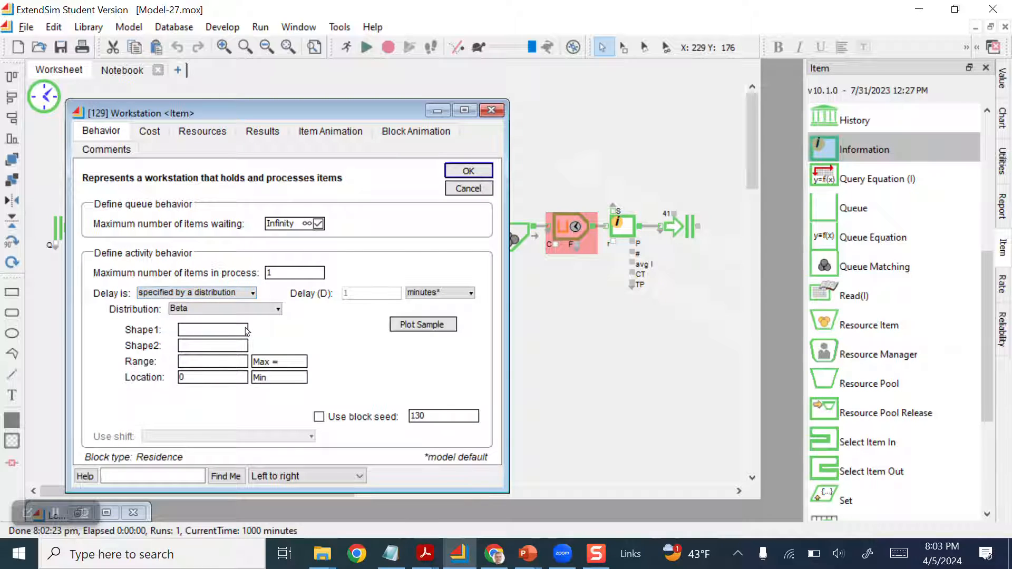
pyautogui.click(279, 309)
pyautogui.click(281, 419)
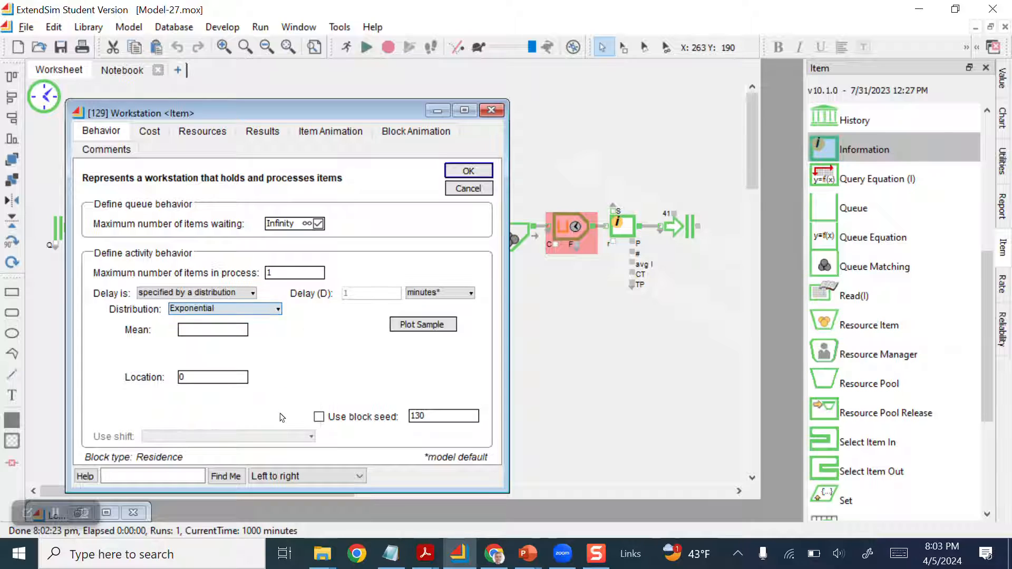
pyautogui.click(213, 332)
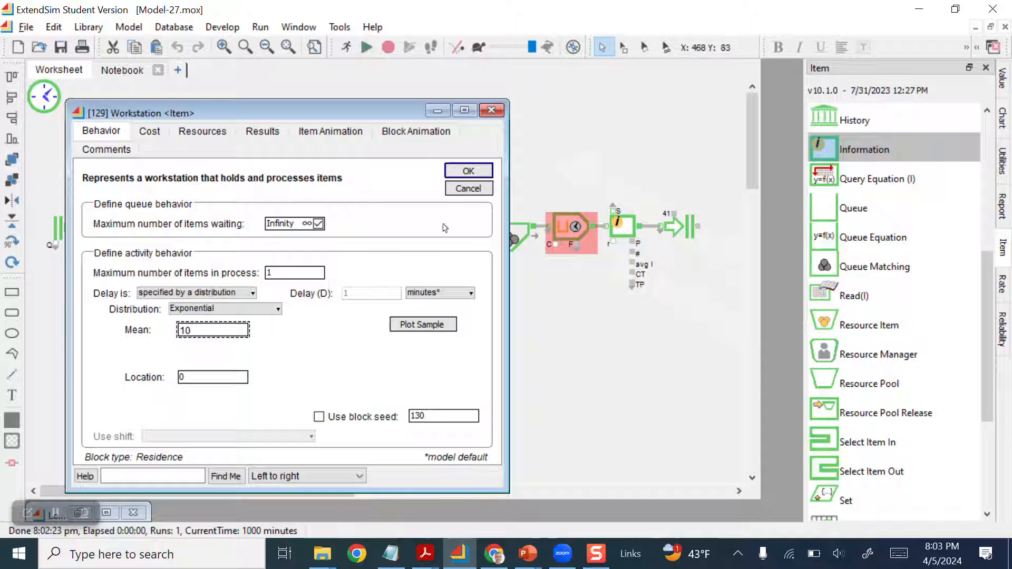
pyautogui.click(464, 173)
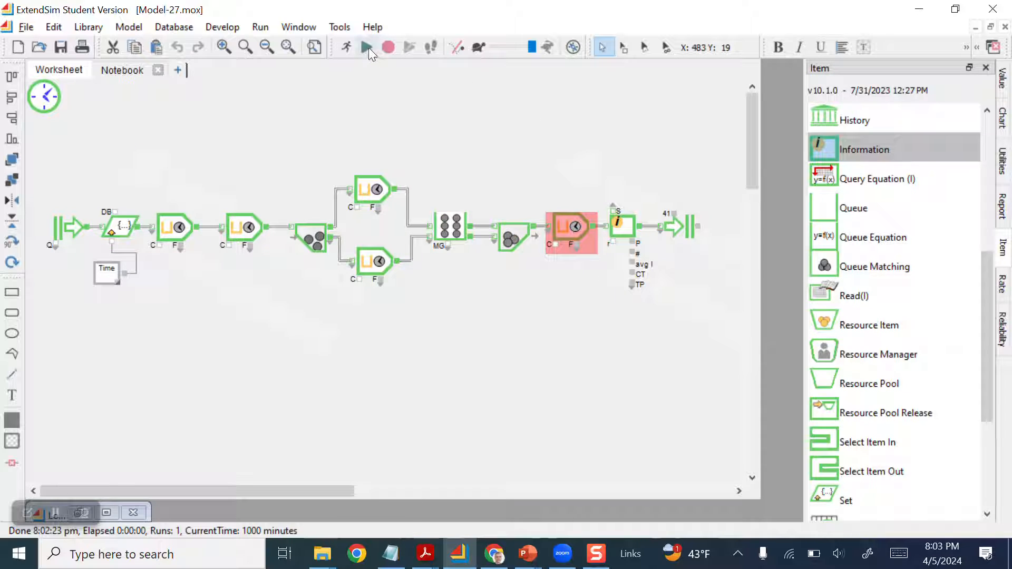
# - Run the simulation, turn on animation, and run the model again
pyautogui.click(368, 47)
pyautogui.click(456, 52)
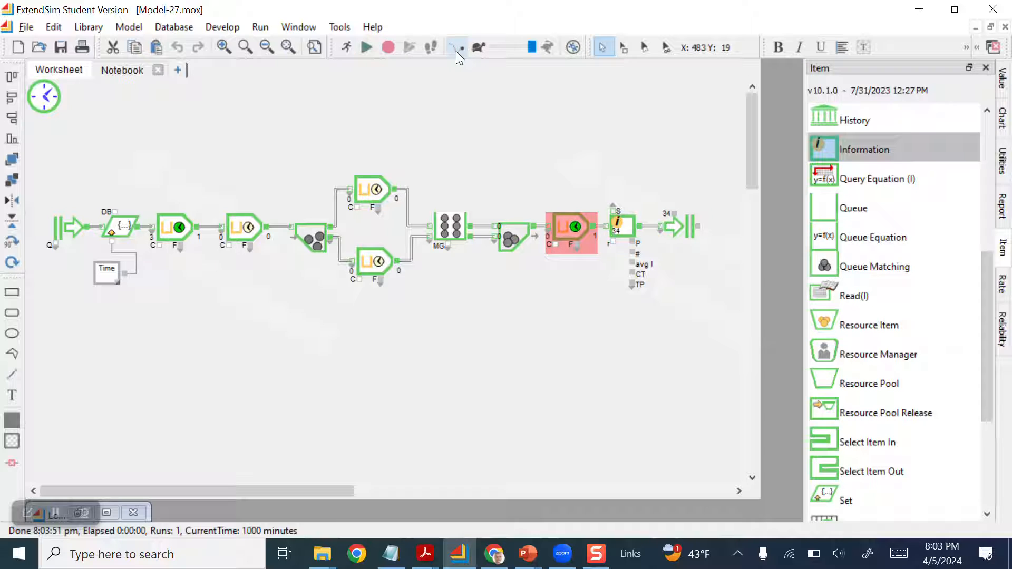
pyautogui.click(363, 49)
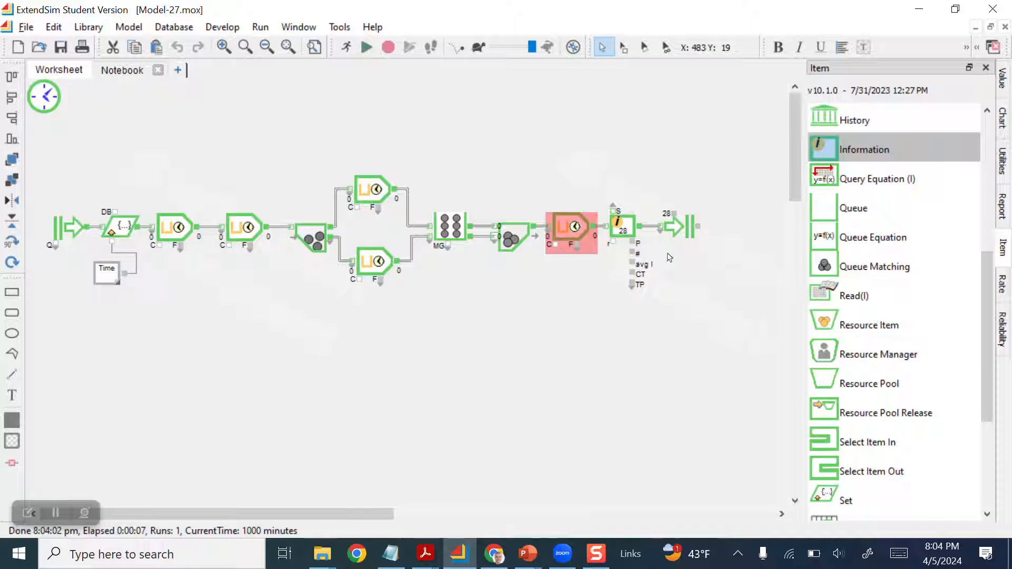
# - Examine the item count, time between items and cycle time statistics in the Information block and close it
pyautogui.doubleClick(623, 236)
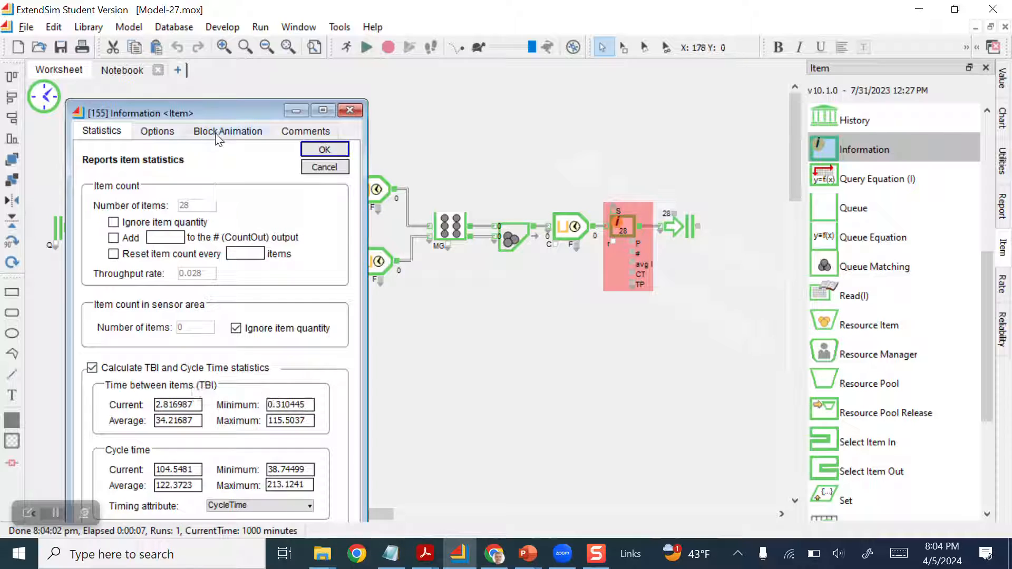
pyautogui.moveTo(217, 111); pyautogui.dragTo(220, 80)
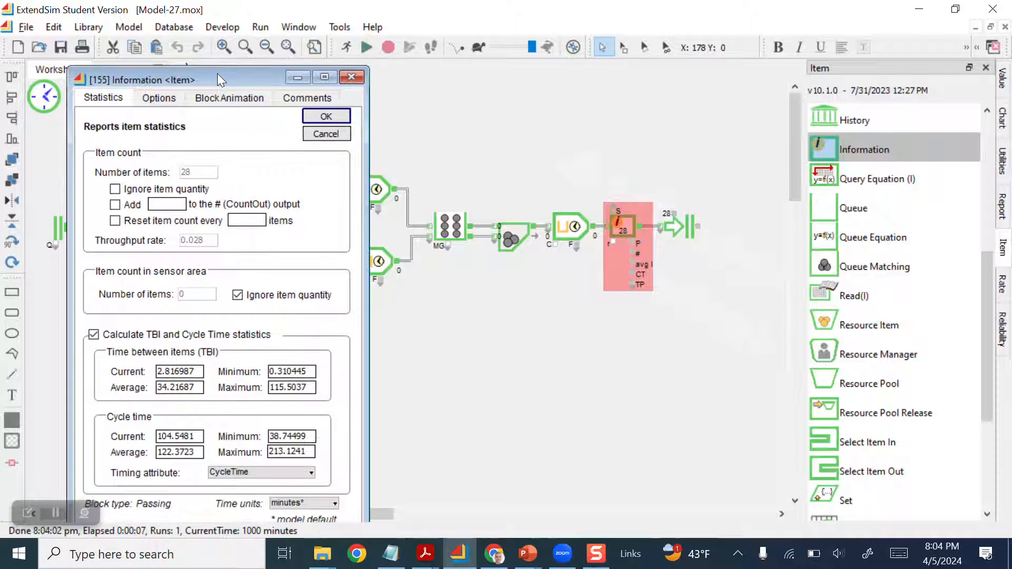
pyautogui.click(339, 117)
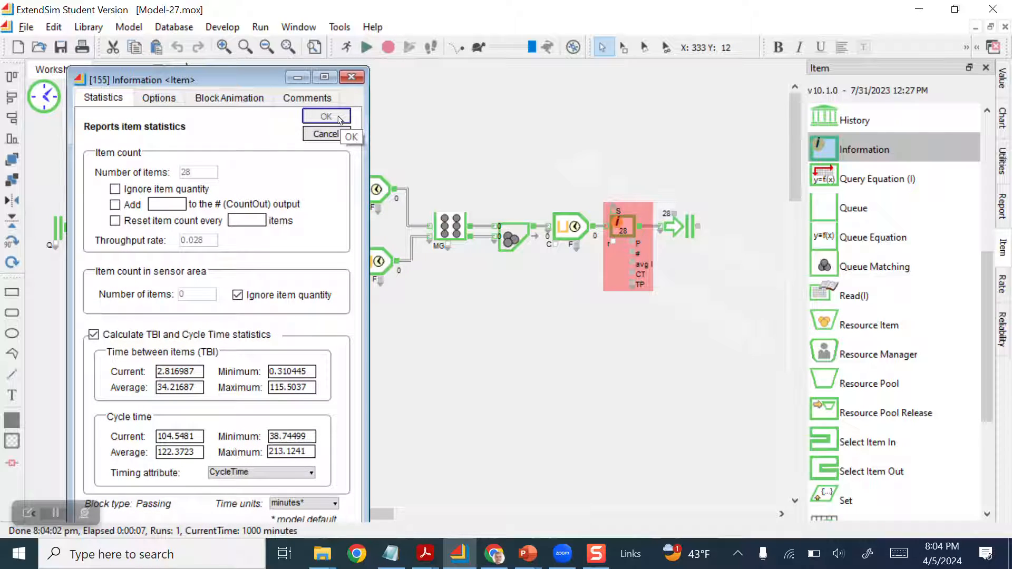
pyautogui.click(352, 77)
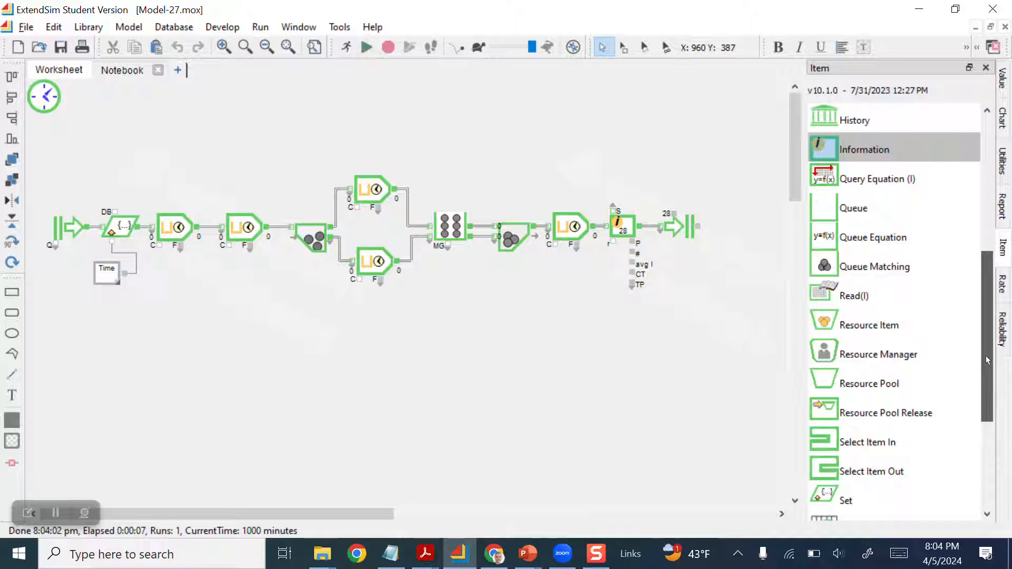
# - Add a Max & Min block from the Value library to the empty area below the last Workstation
pyautogui.moveTo(987, 366); pyautogui.dragTo(988, 381)
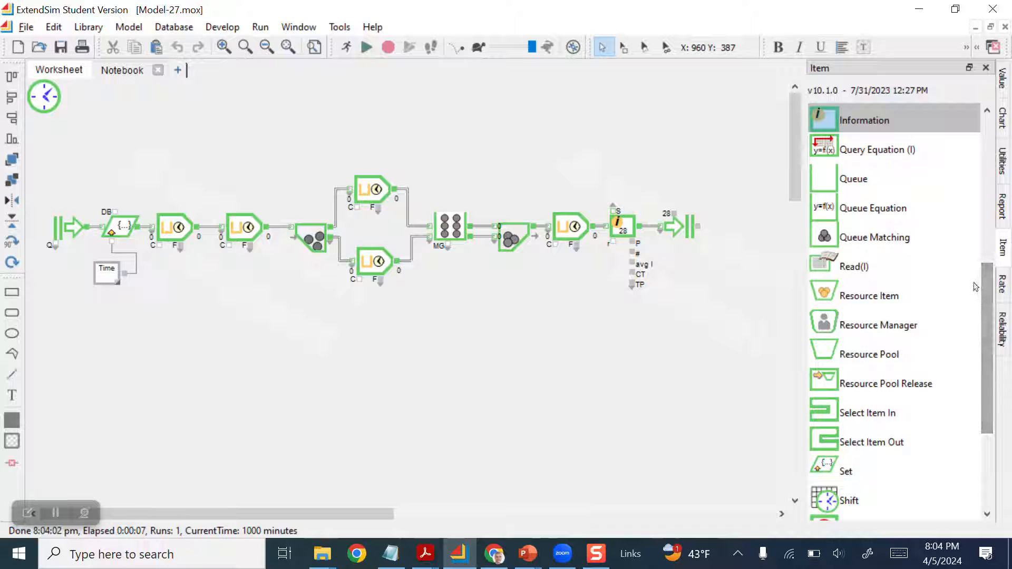
pyautogui.click(1002, 86)
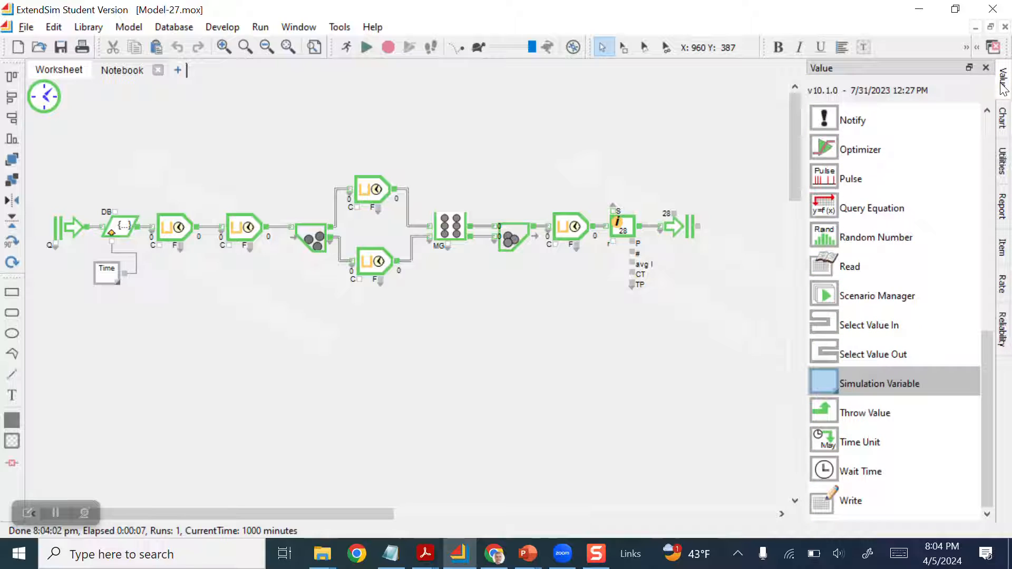
pyautogui.moveTo(987, 349); pyautogui.dragTo(981, 285)
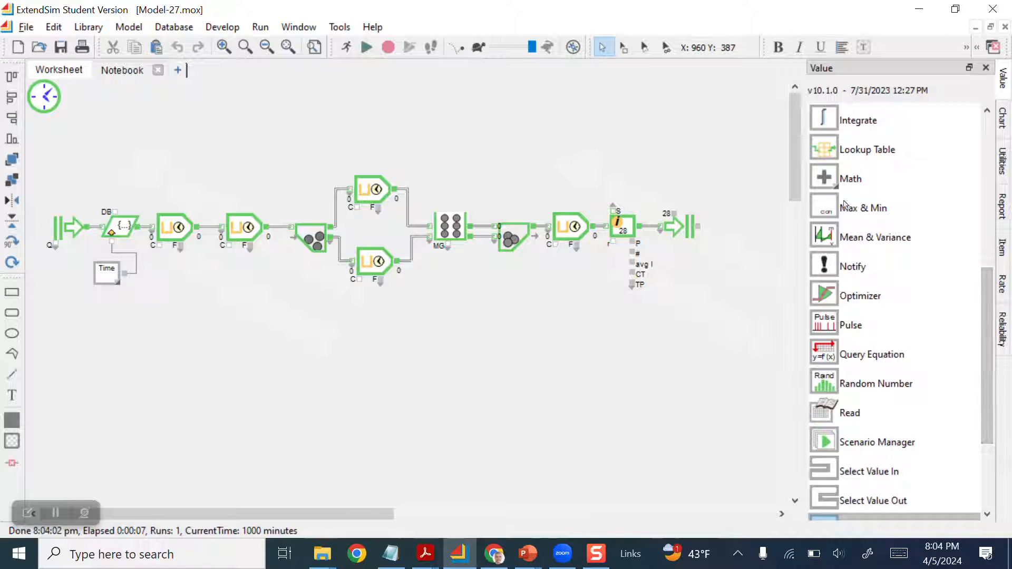
pyautogui.moveTo(859, 208); pyautogui.dragTo(568, 319)
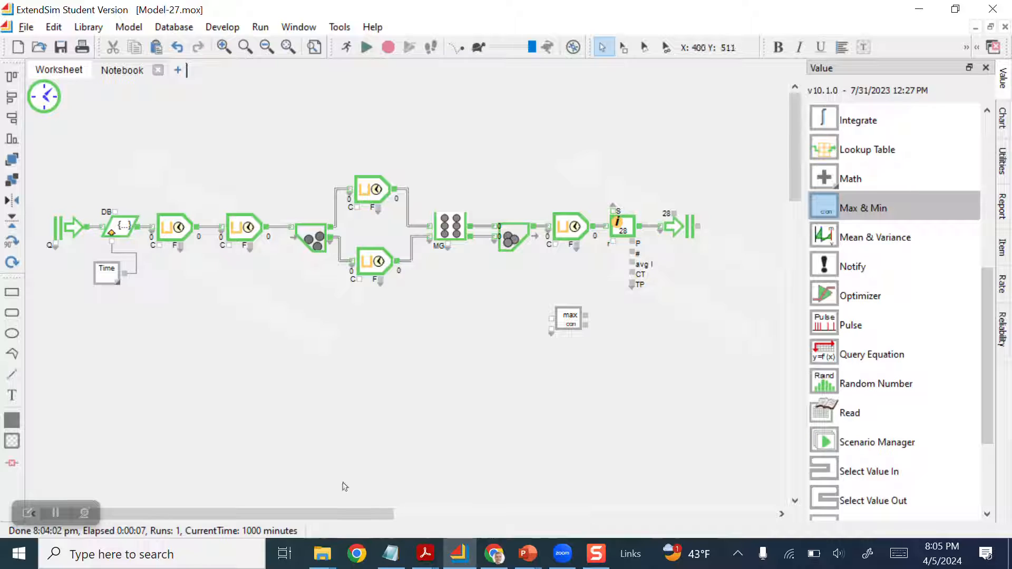
# - Switch the Max & Min block to Default View Reverse and move it lower, leaving space beneath the last Workstation
pyautogui.rightClick(562, 324)
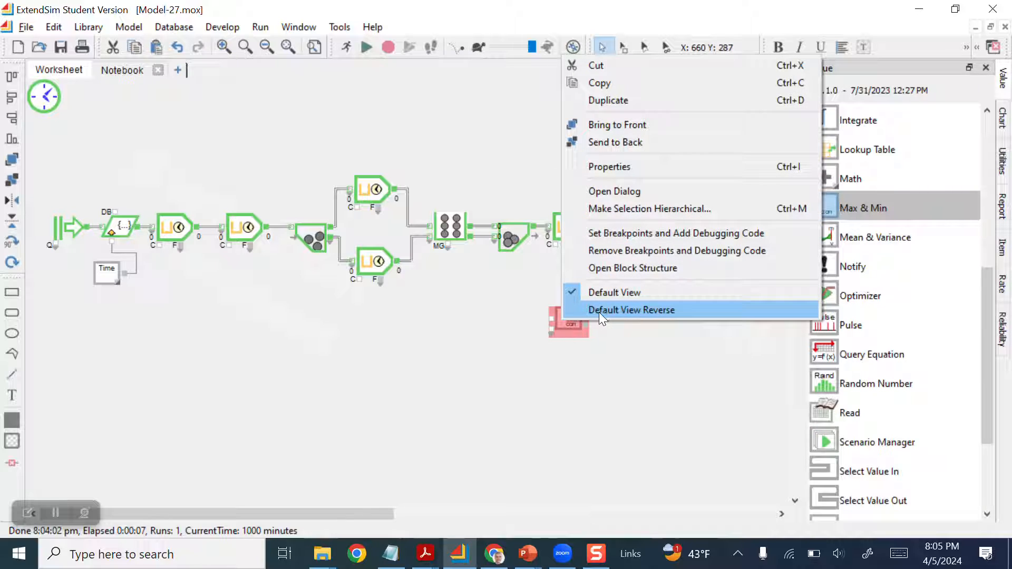
pyautogui.click(585, 355)
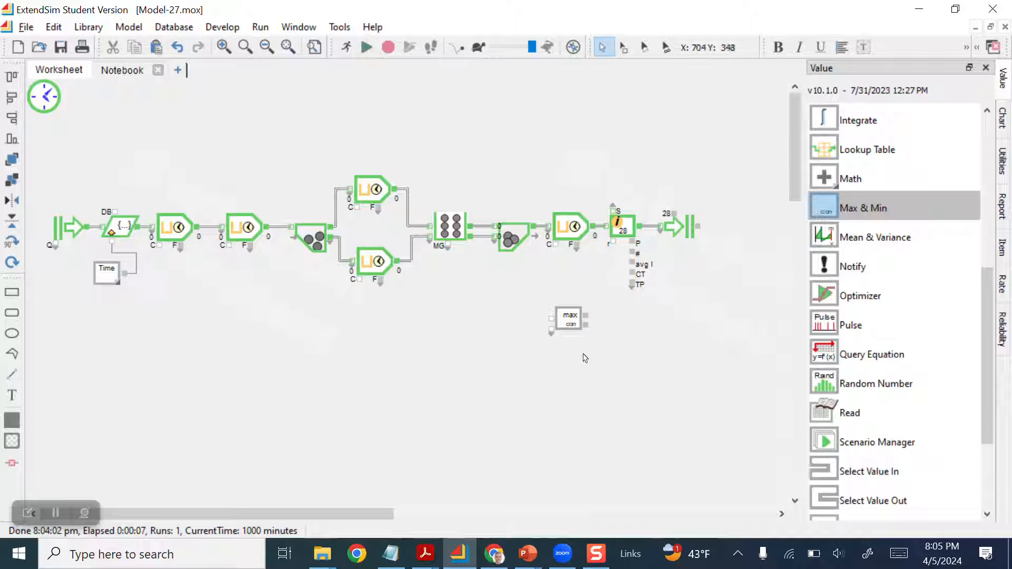
pyautogui.rightClick(570, 317)
pyautogui.click(608, 312)
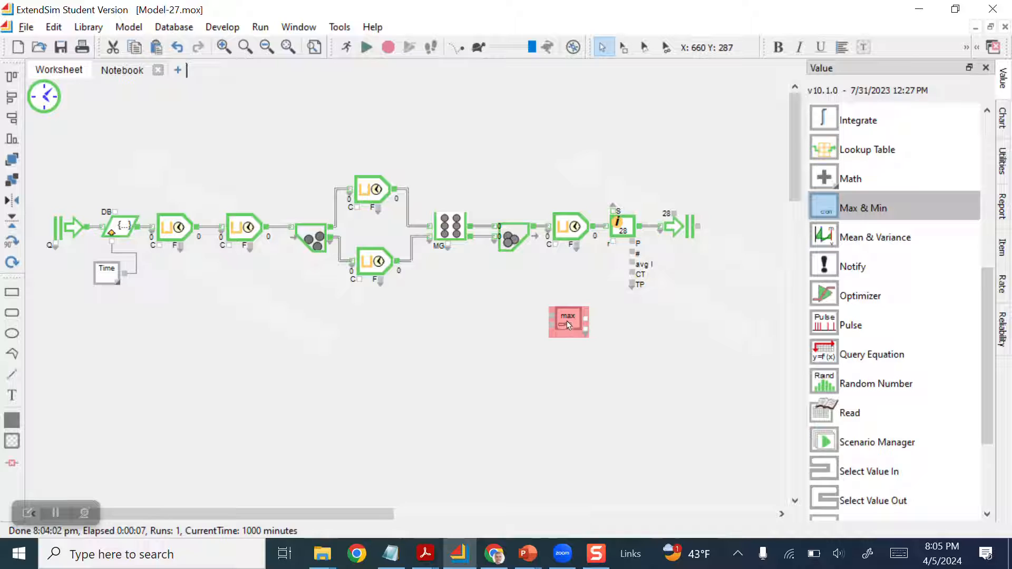
pyautogui.moveTo(566, 305); pyautogui.dragTo(572, 303)
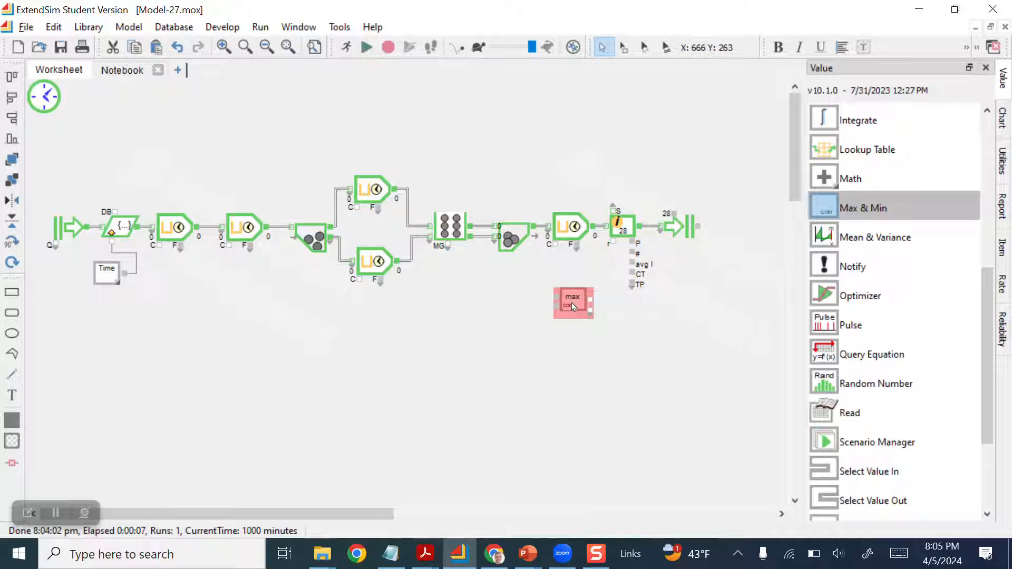
pyautogui.click(632, 343)
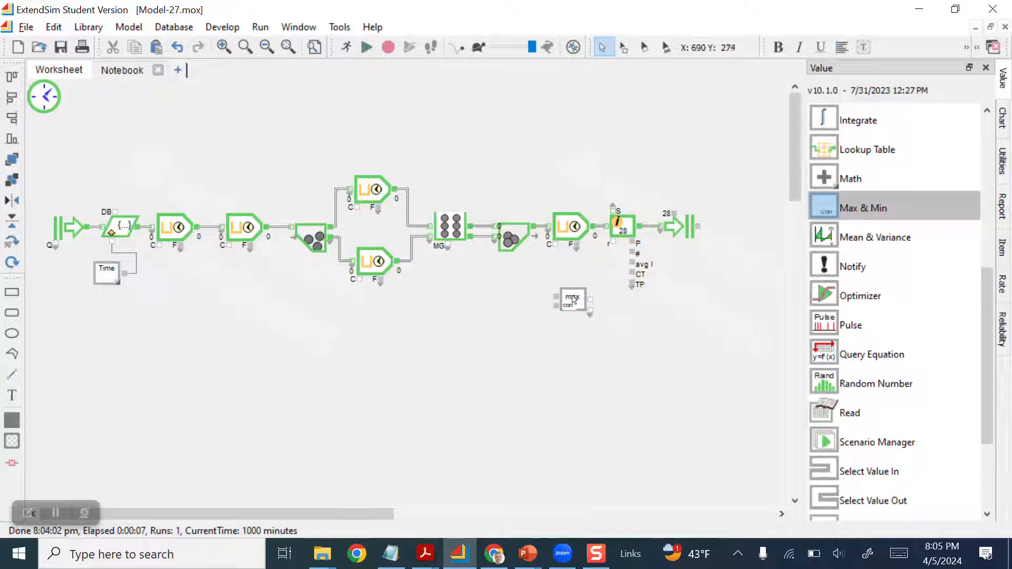
pyautogui.moveTo(573, 298); pyautogui.dragTo(574, 344)
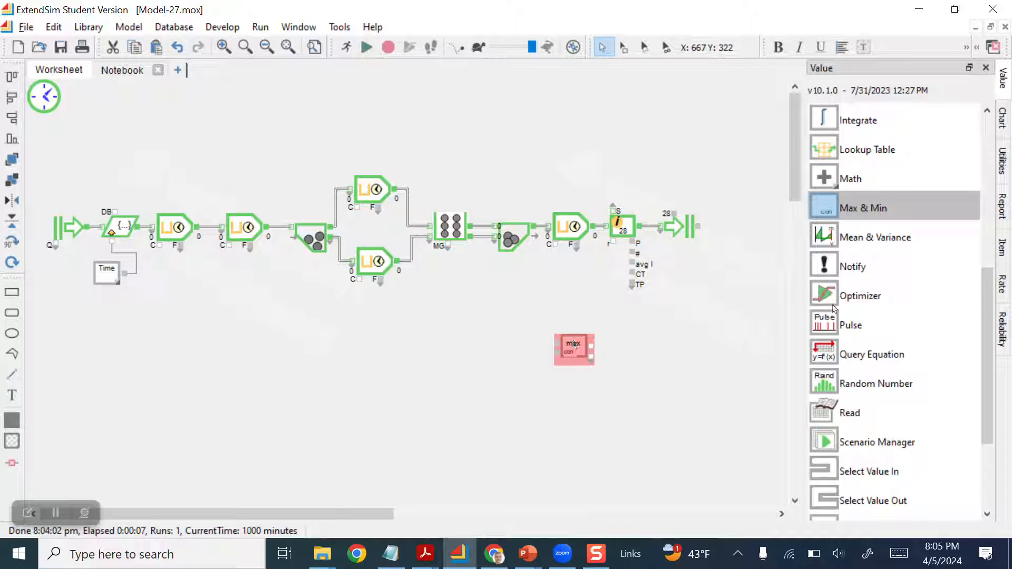
# - Add a Constant block from the Value library directly above the Max & Min block and set its constant value to 120
pyautogui.moveTo(987, 349); pyautogui.dragTo(990, 298)
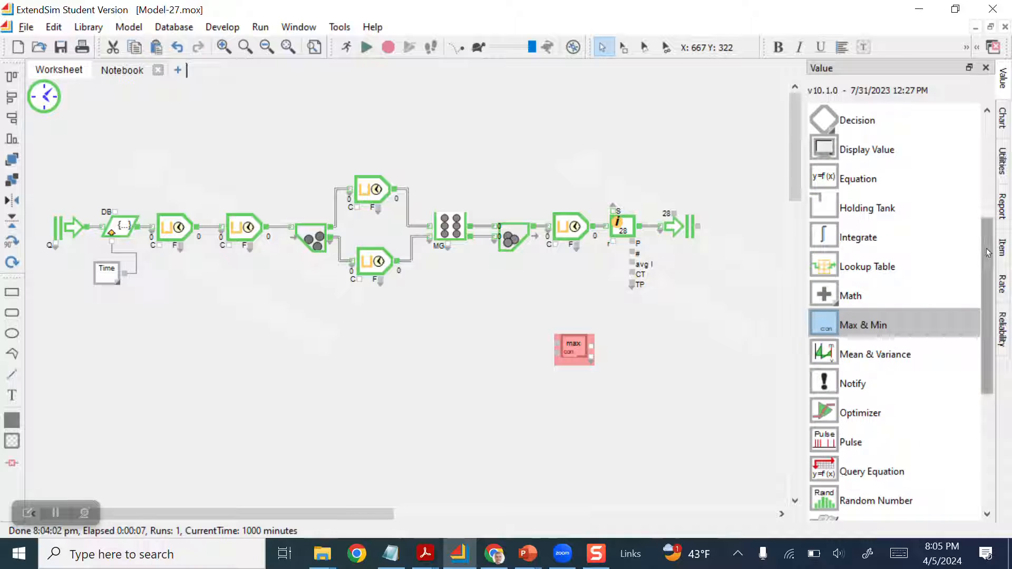
pyautogui.moveTo(988, 253); pyautogui.dragTo(972, 185)
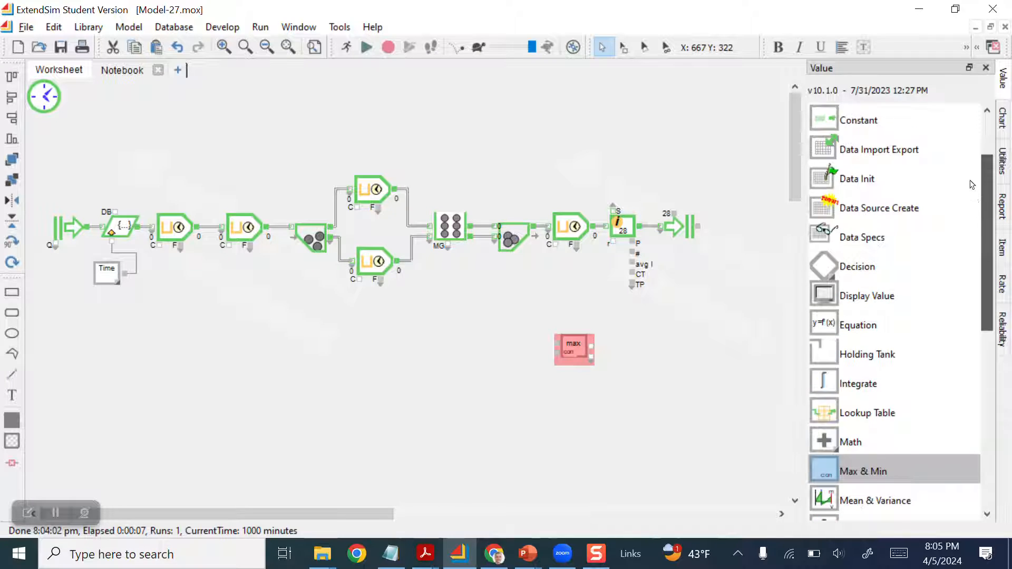
pyautogui.moveTo(826, 122); pyautogui.dragTo(576, 301)
pyautogui.doubleClick(576, 297)
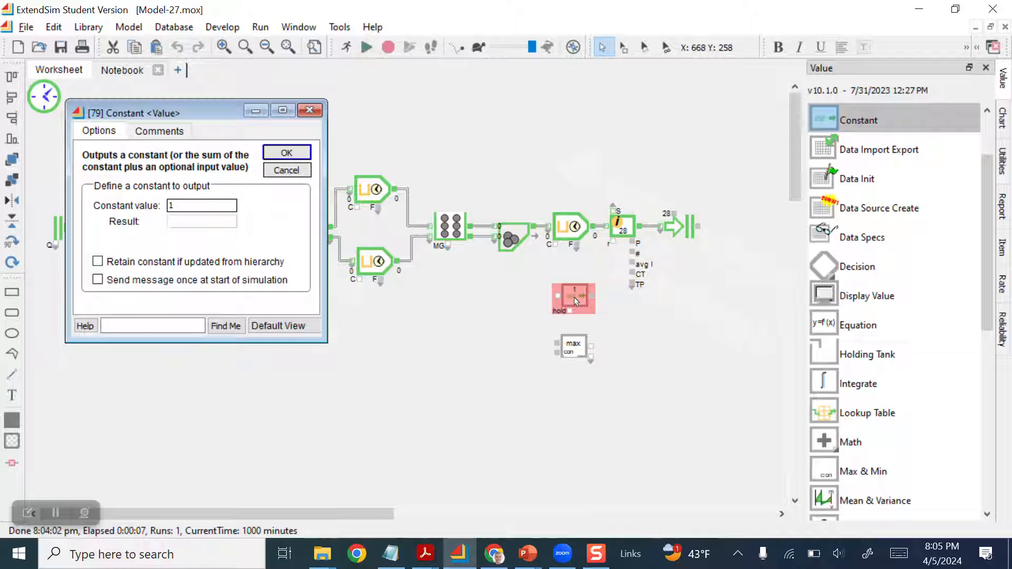
pyautogui.doubleClick(198, 209)
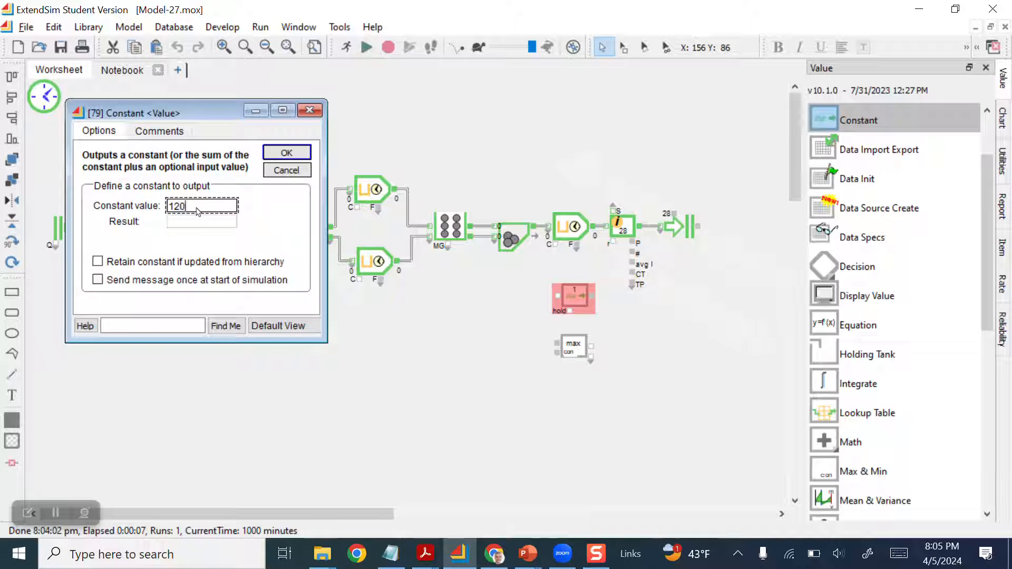
pyautogui.click(287, 153)
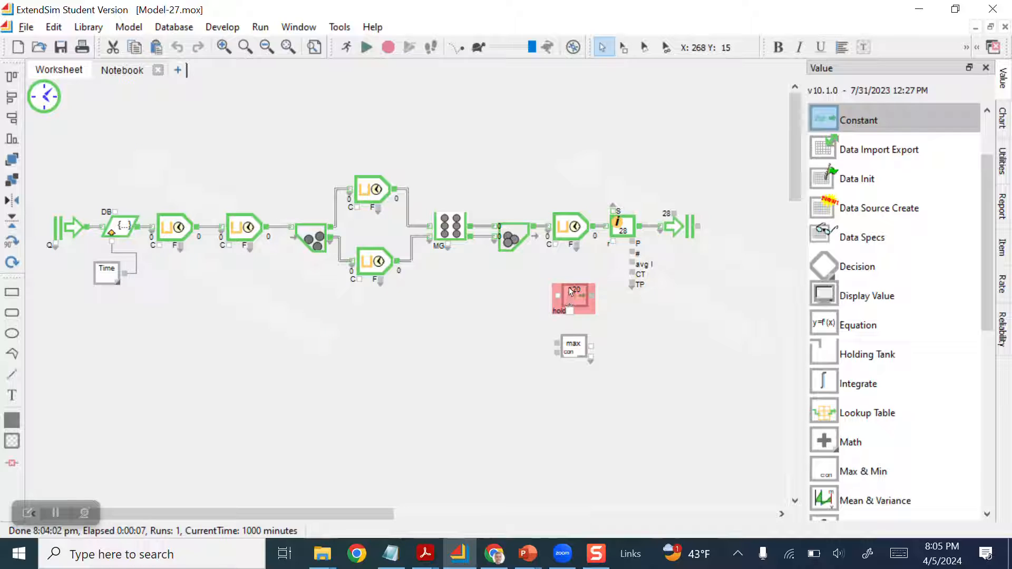
# - Reposition the Constant and Max & Min blocks, connecting the Constant output to the first Max & Min input and the Information block's CT output to the second
pyautogui.moveTo(570, 290); pyautogui.dragTo(578, 284)
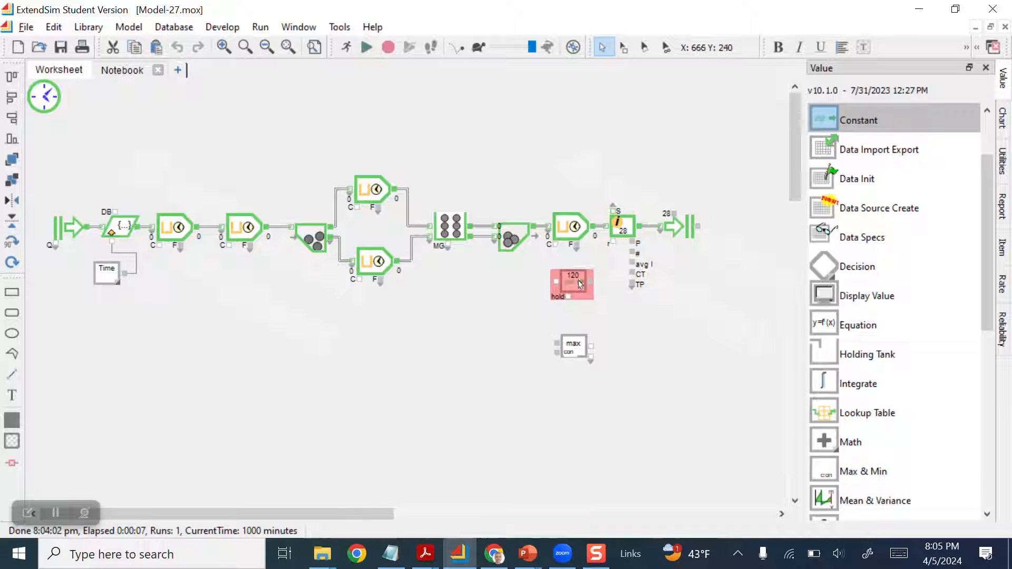
pyautogui.moveTo(583, 348); pyautogui.dragTo(579, 339)
pyautogui.click(637, 339)
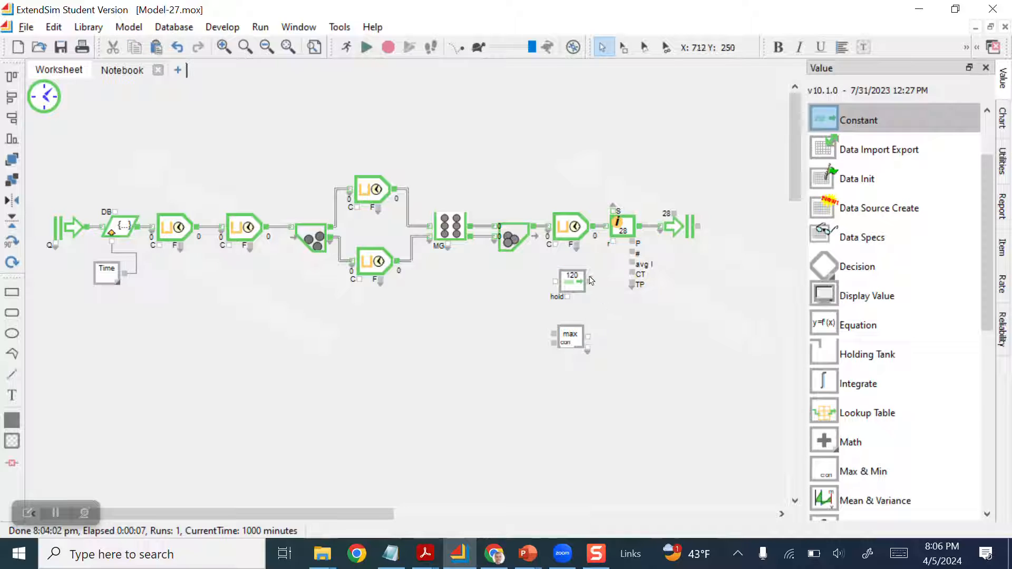
pyautogui.moveTo(591, 284); pyautogui.dragTo(589, 338)
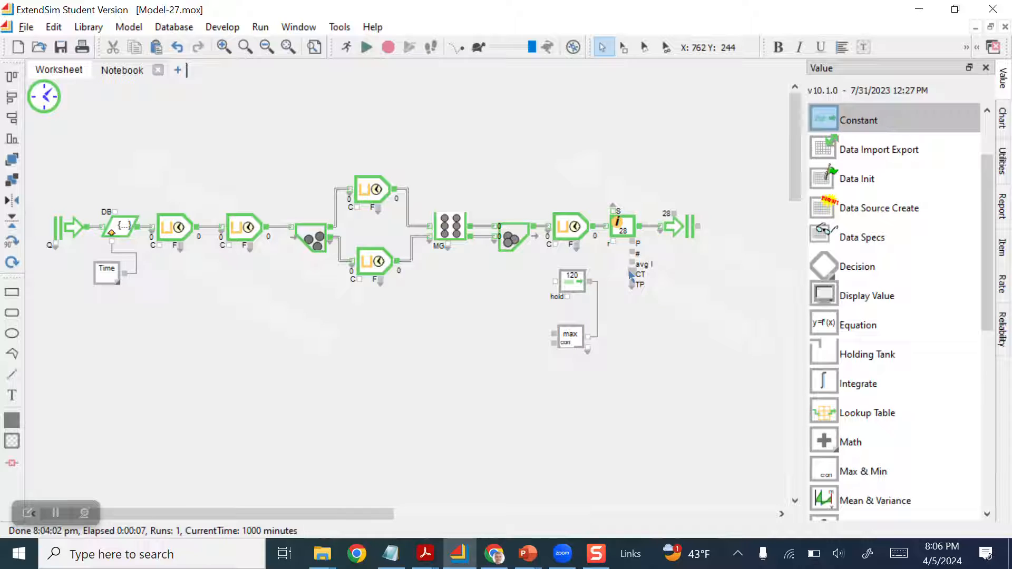
pyautogui.moveTo(631, 274); pyautogui.dragTo(588, 353)
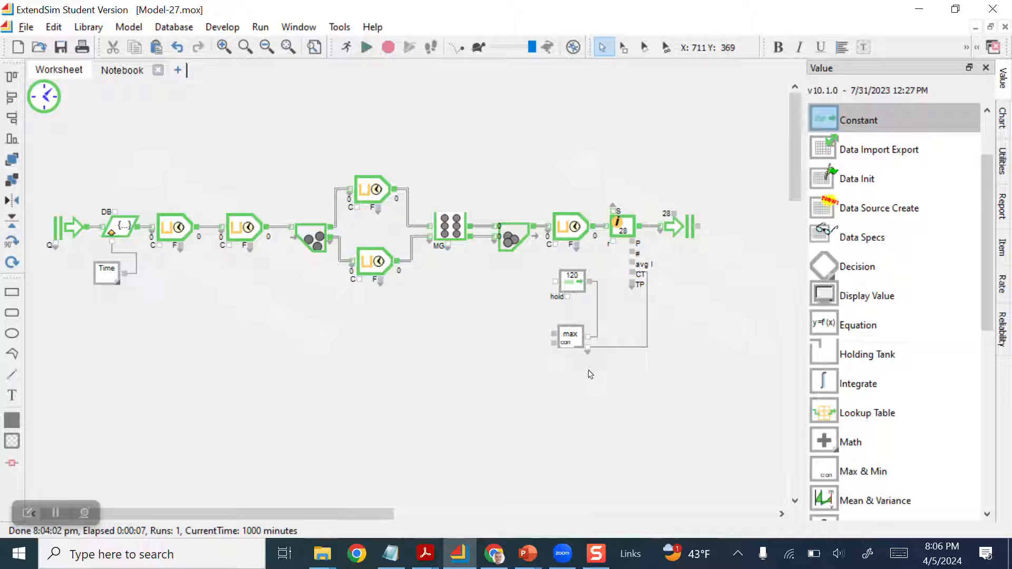
# - Review the Max & Min block's output option and close its dialog without changes
pyautogui.doubleClick(574, 345)
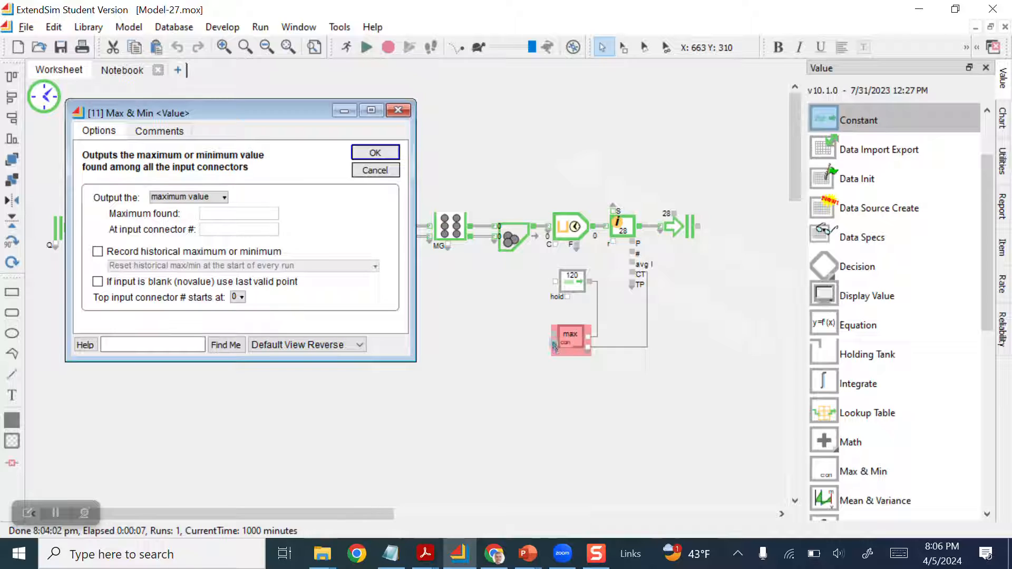
pyautogui.click(367, 158)
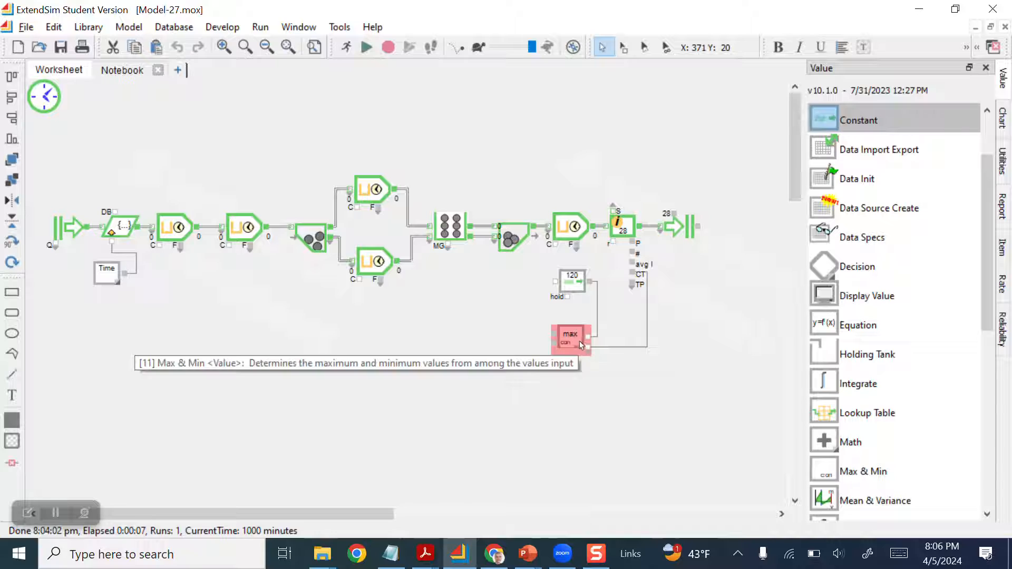
pyautogui.click(616, 393)
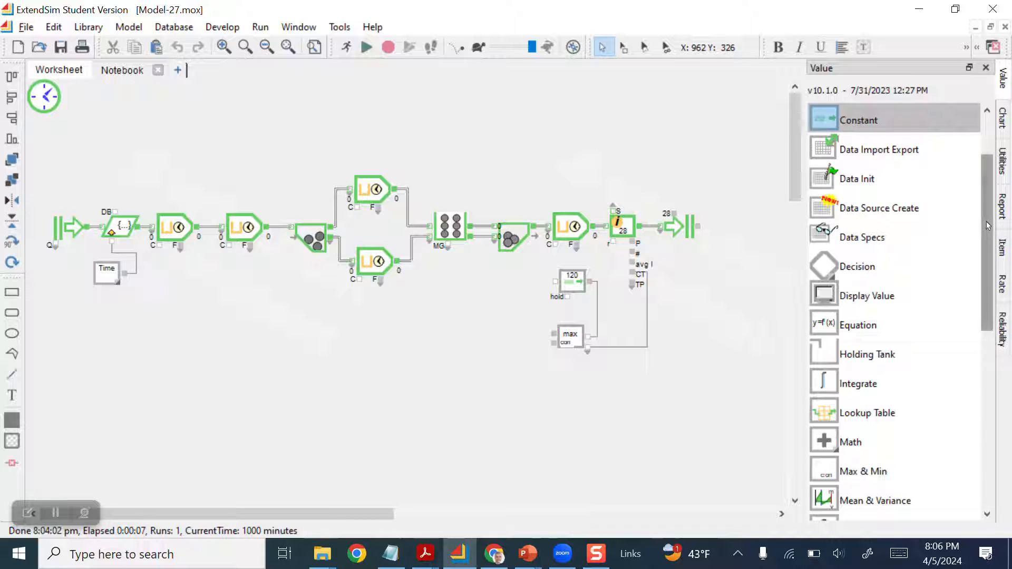
# - Add a Mean & Variance block beside the Max & Min block, set it to Default View Reverse, and connect it to the max output
pyautogui.moveTo(987, 235); pyautogui.dragTo(997, 316)
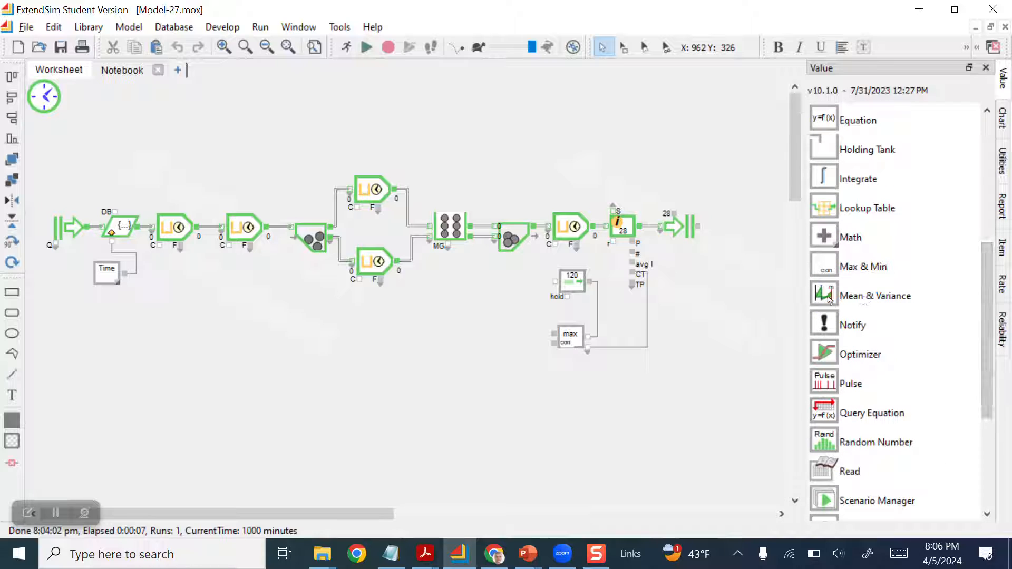
pyautogui.moveTo(824, 297); pyautogui.dragTo(501, 325)
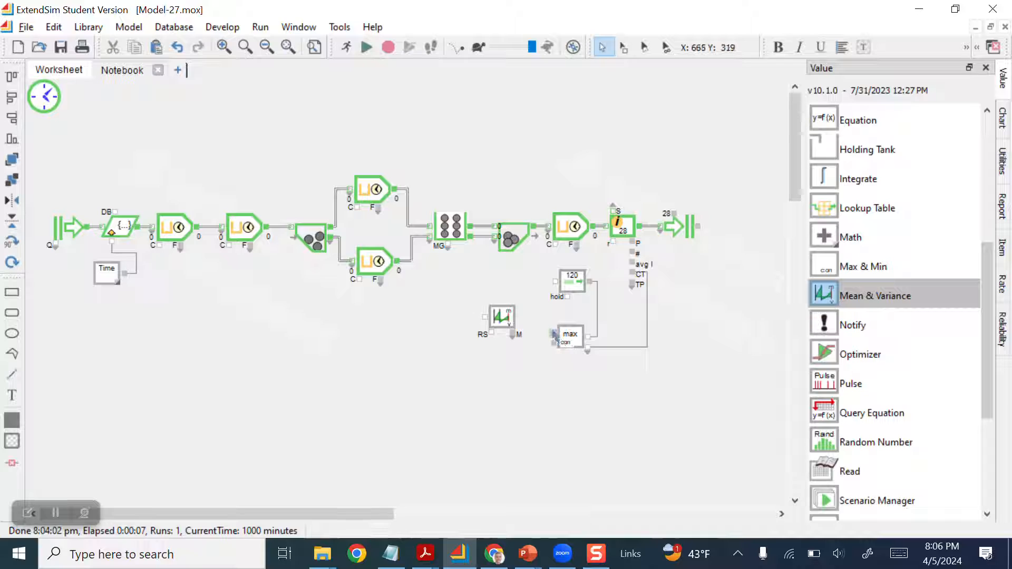
pyautogui.moveTo(555, 334)
pyautogui.rightClick(495, 310)
pyautogui.click(551, 294)
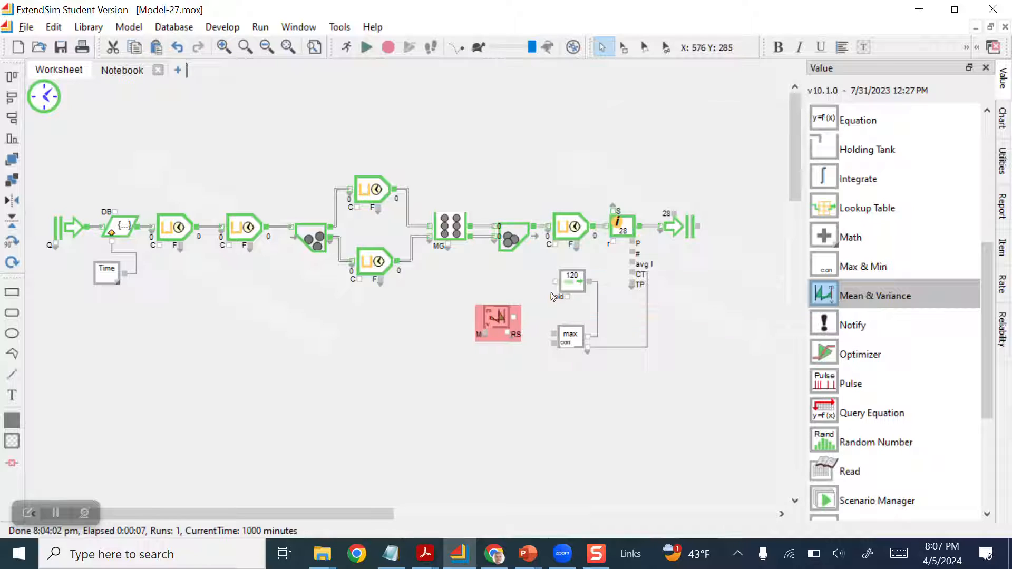
pyautogui.click(555, 339)
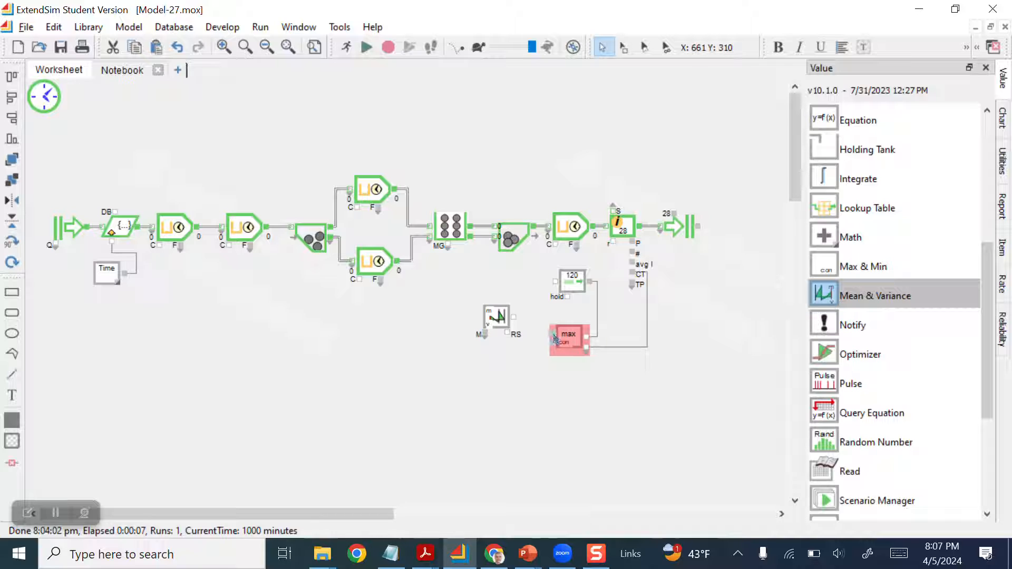
pyautogui.moveTo(554, 337); pyautogui.dragTo(515, 320)
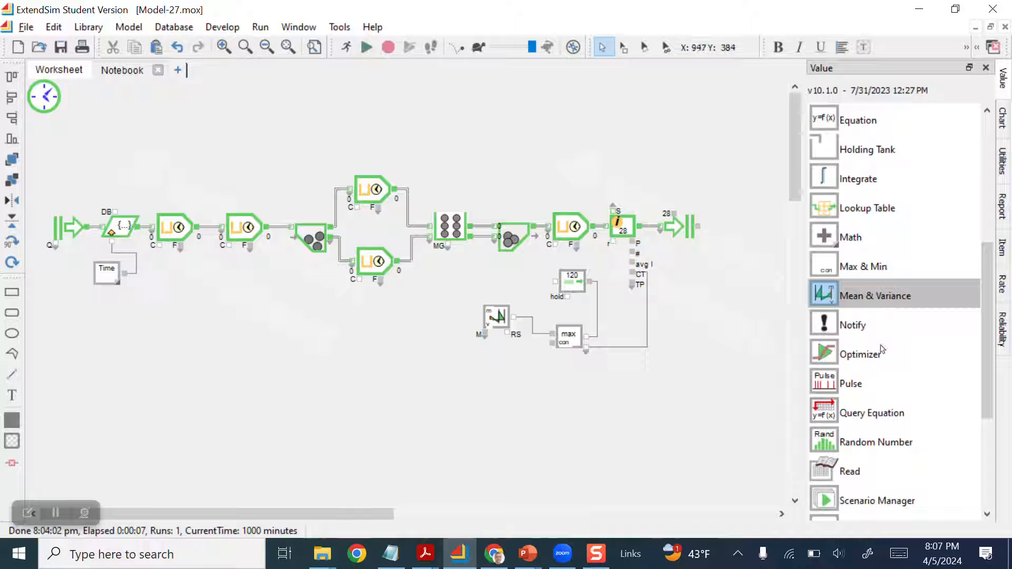
# - Add a Holding Tank below the Mean & Variance block in Default View Reverse and connect its input to the Max & Min block's con output
pyautogui.click(825, 145)
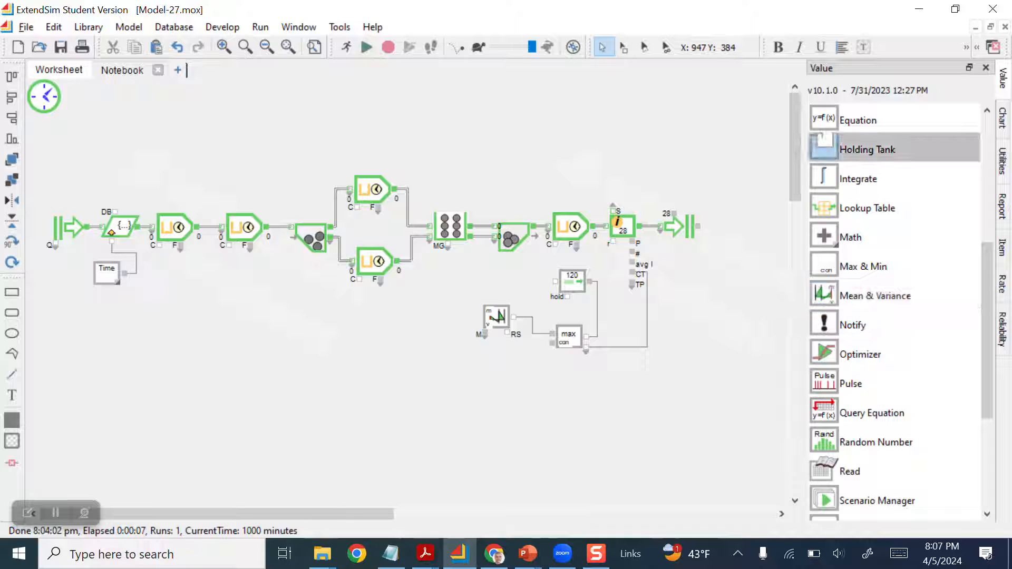
pyautogui.moveTo(825, 145); pyautogui.dragTo(499, 382)
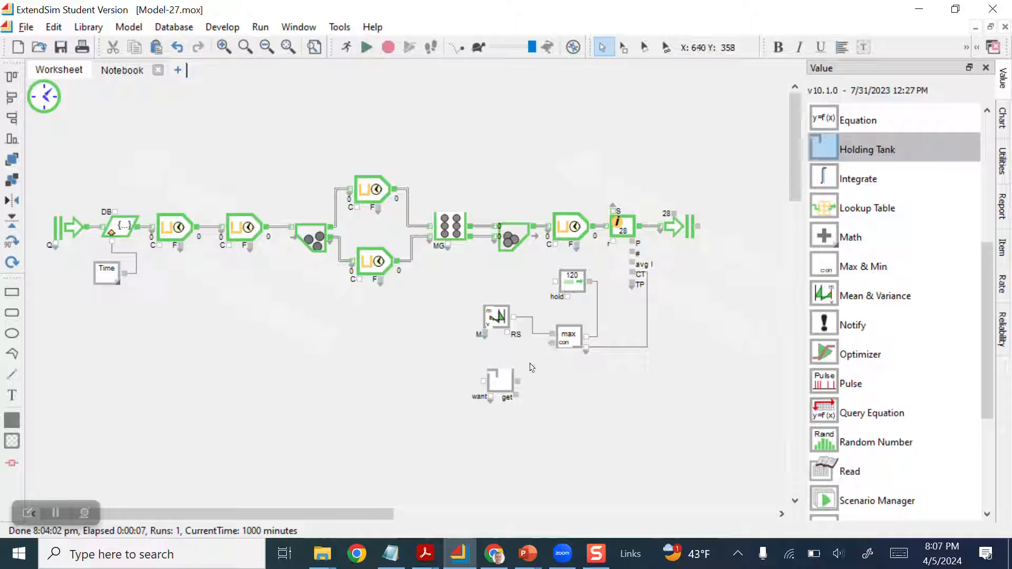
pyautogui.rightClick(498, 382)
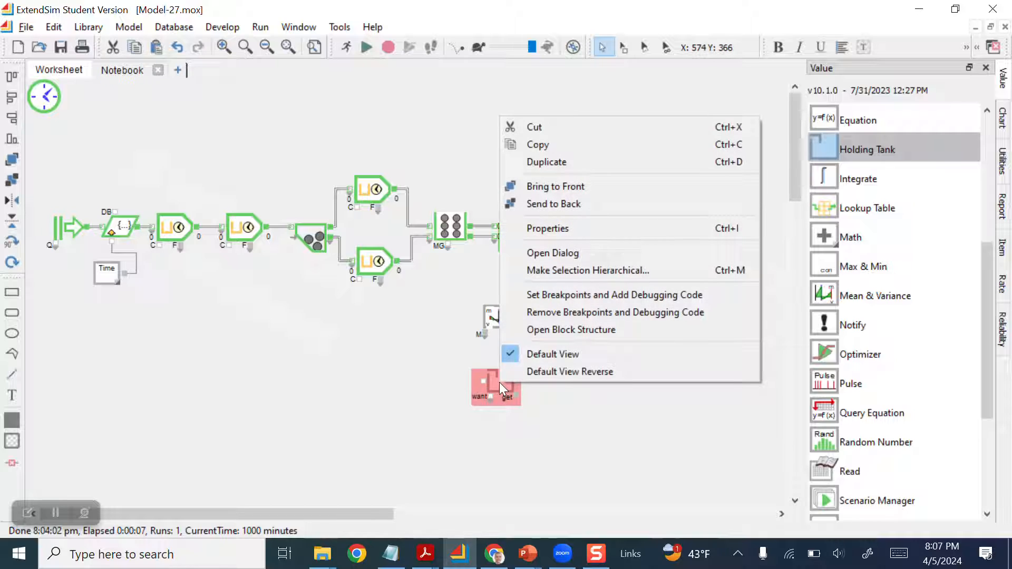
pyautogui.click(535, 371)
pyautogui.click(555, 376)
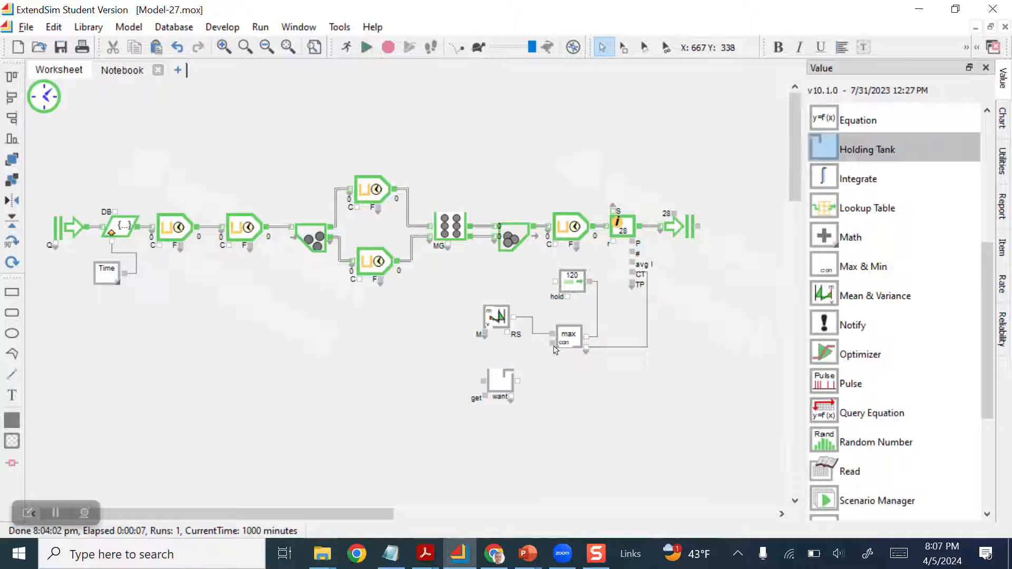
pyautogui.moveTo(555, 349); pyautogui.dragTo(514, 379)
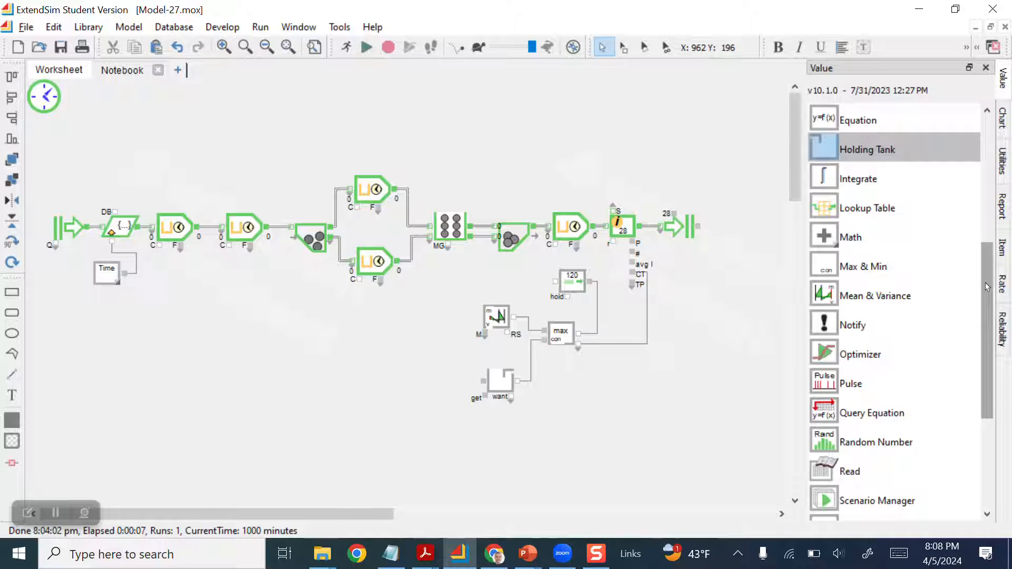
# - Add a Display Value block beside the Holding Tank in Default View Reverse, connect it to the tank's contents output, and align it closer to the tank
pyautogui.moveTo(988, 286); pyautogui.dragTo(430, 383)
pyautogui.click(833, 270)
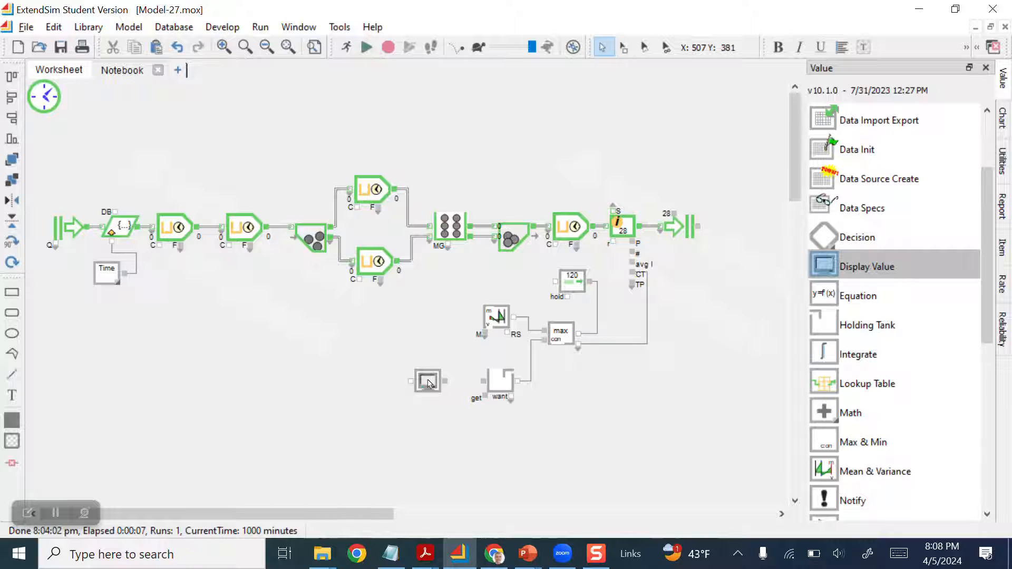
pyautogui.rightClick(429, 383)
pyautogui.click(486, 368)
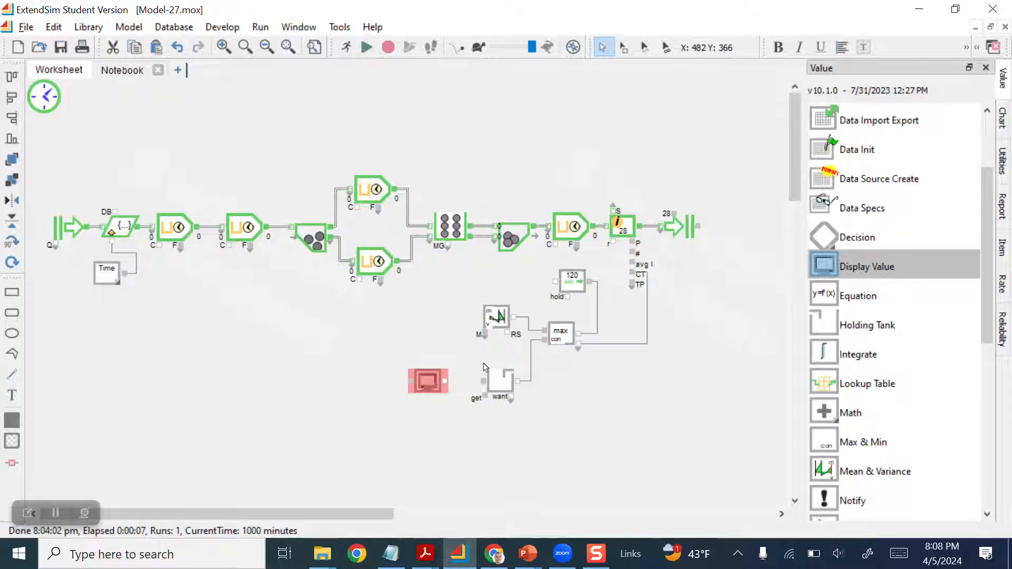
pyautogui.moveTo(486, 386)
pyautogui.mouseDown()
pyautogui.moveTo(468, 386)
pyautogui.moveTo(488, 384)
pyautogui.mouseUp()
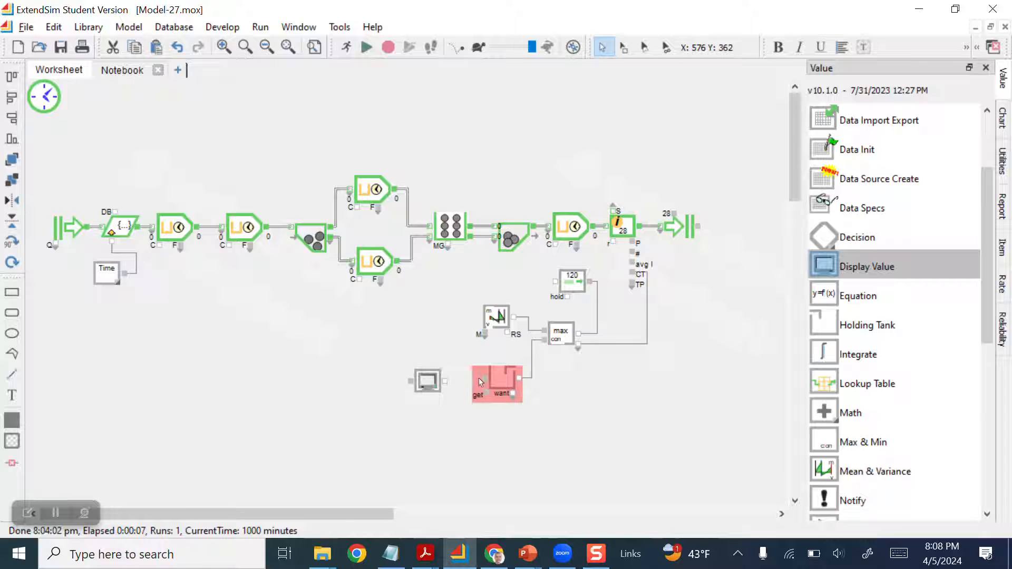
pyautogui.moveTo(482, 380); pyautogui.dragTo(450, 384)
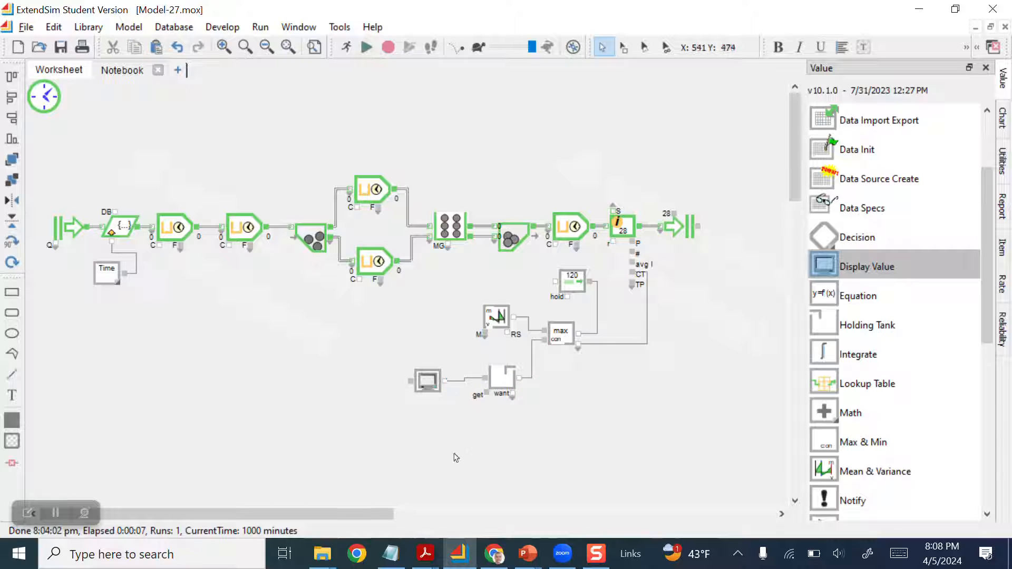
pyautogui.moveTo(425, 381); pyautogui.dragTo(437, 377)
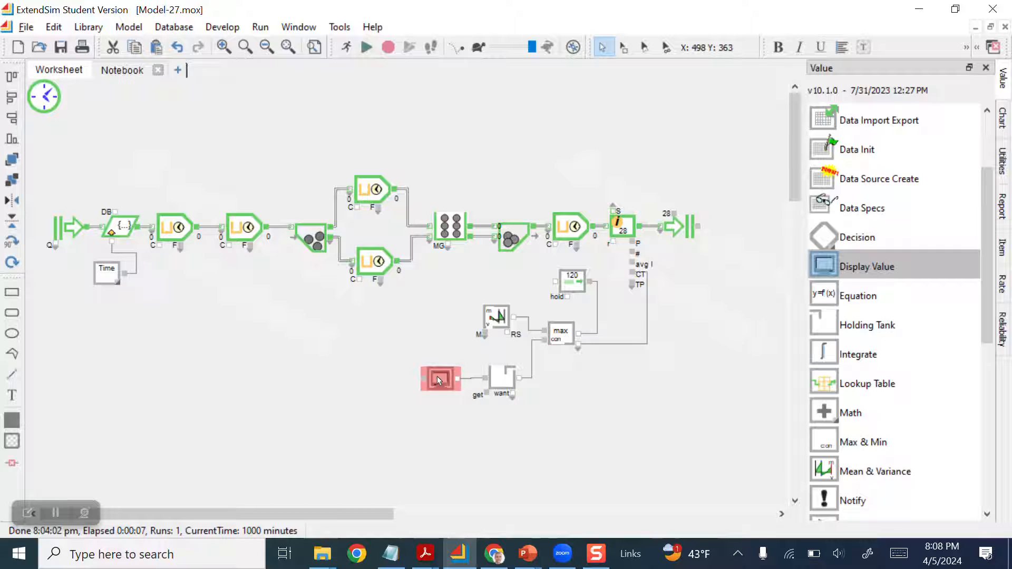
pyautogui.click(532, 442)
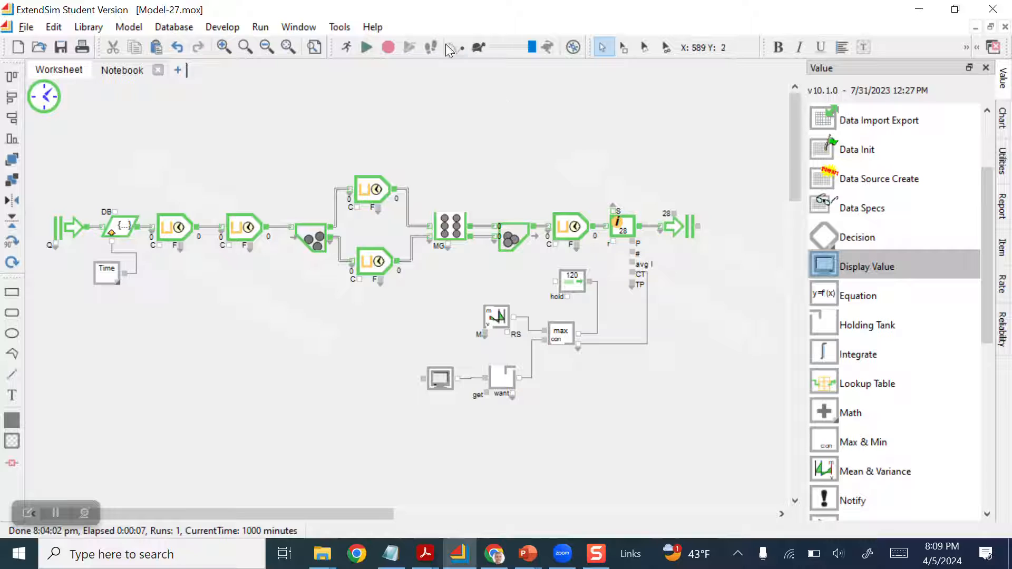
# - Run the simulation, check the input value and comments of the Display Value block, and close its dialog
pyautogui.click(371, 49)
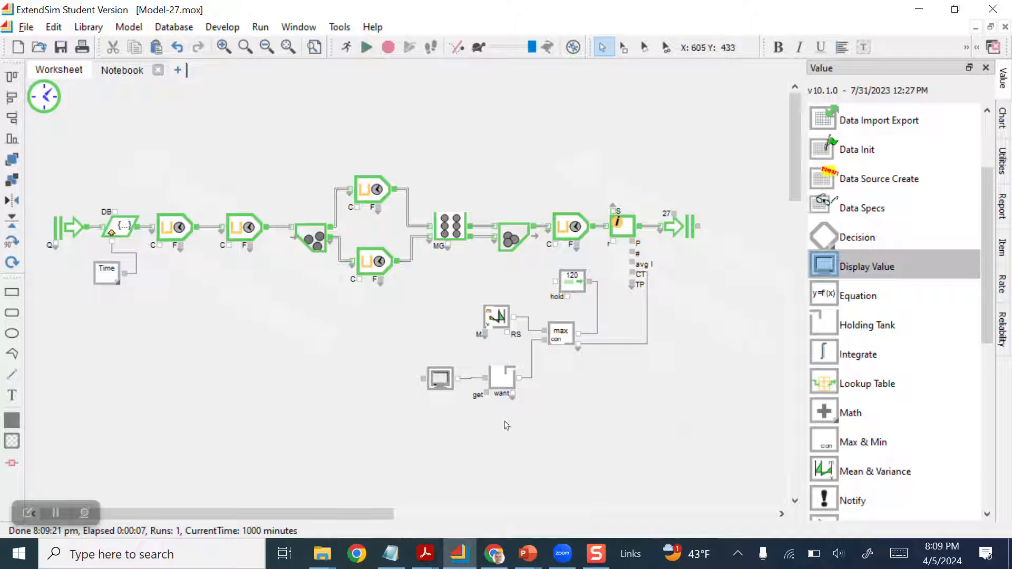
pyautogui.doubleClick(440, 387)
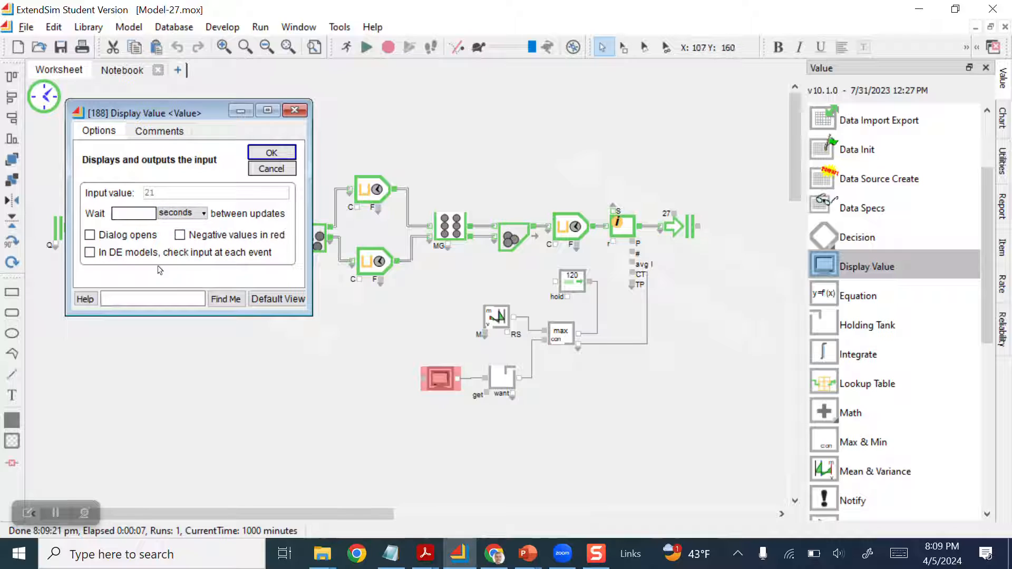
pyautogui.click(161, 139)
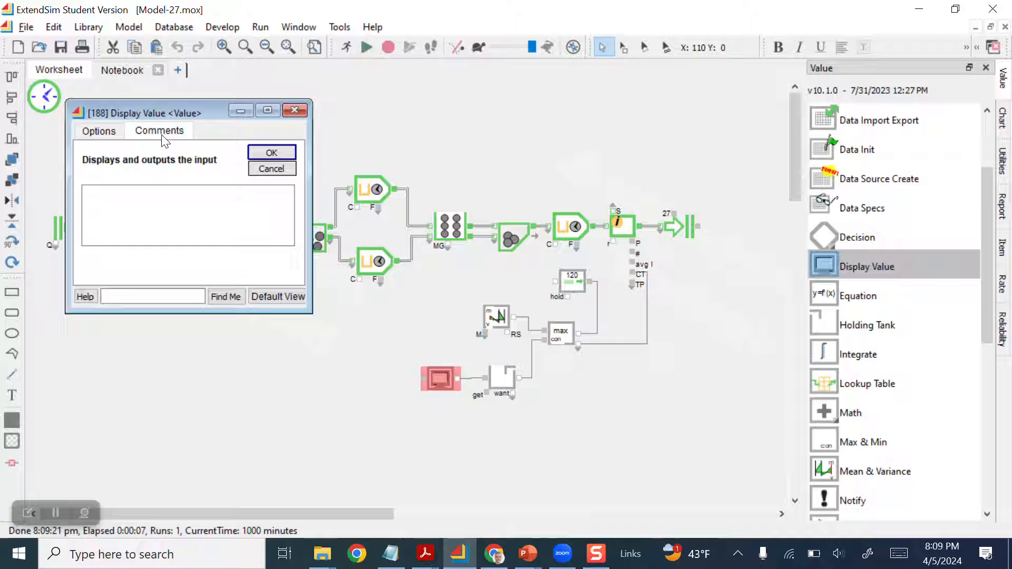
pyautogui.click(272, 153)
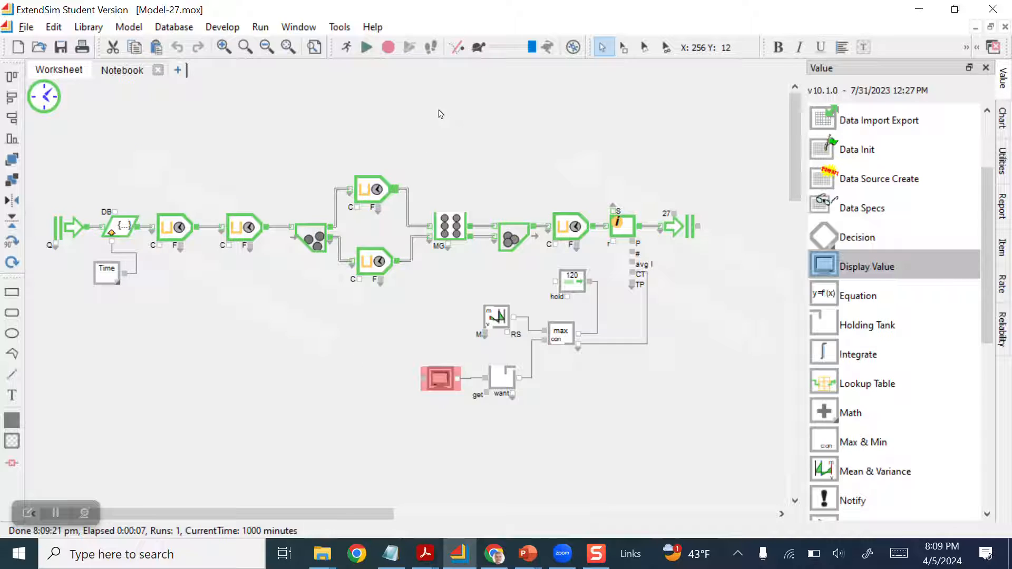
# - Rerun the simulation and check the new input value in the Display Value block's options, closing the dialog again
pyautogui.click(365, 47)
pyautogui.click(462, 432)
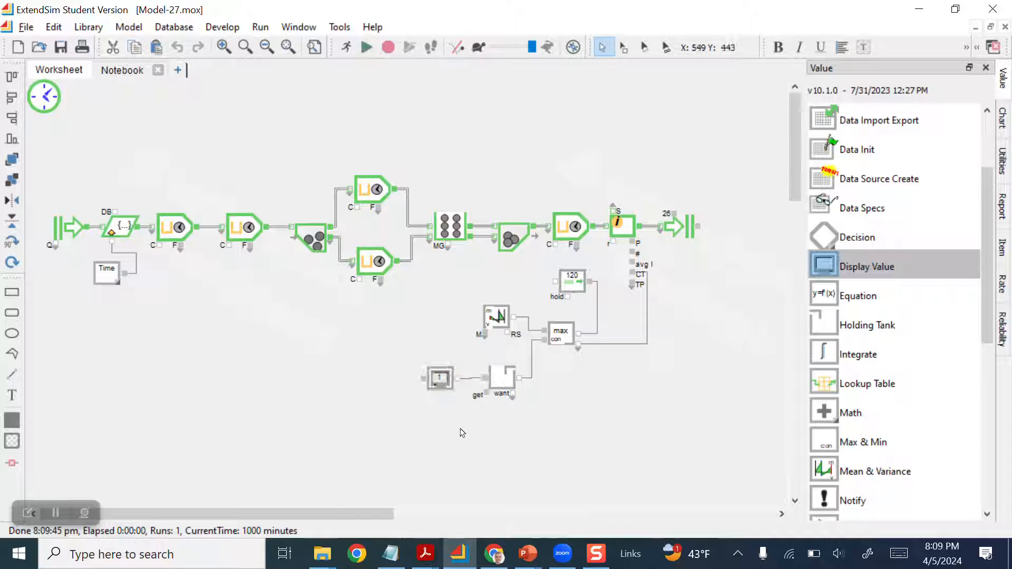
pyautogui.doubleClick(439, 378)
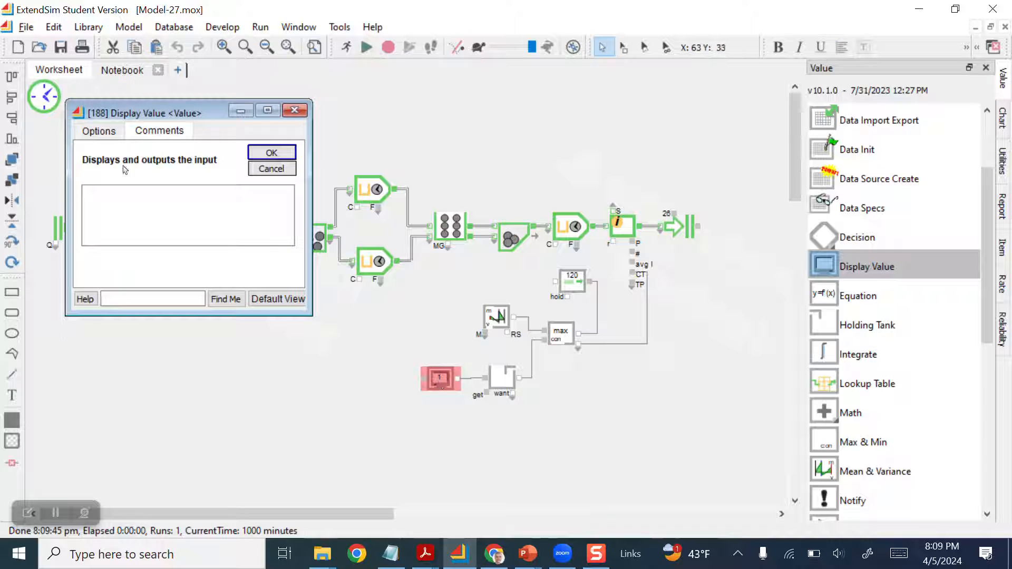
pyautogui.click(95, 131)
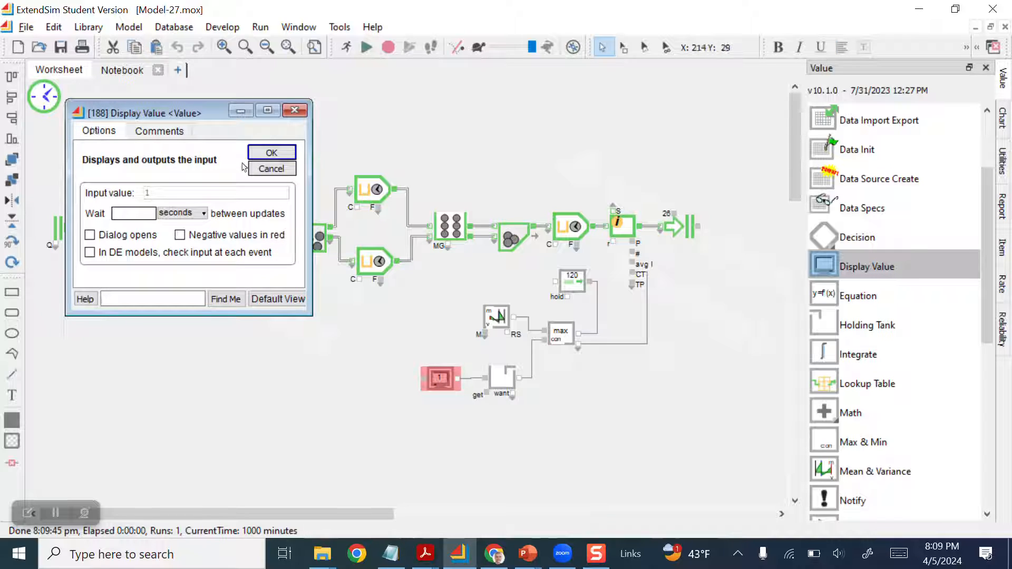
pyautogui.click(268, 170)
pyautogui.click(283, 152)
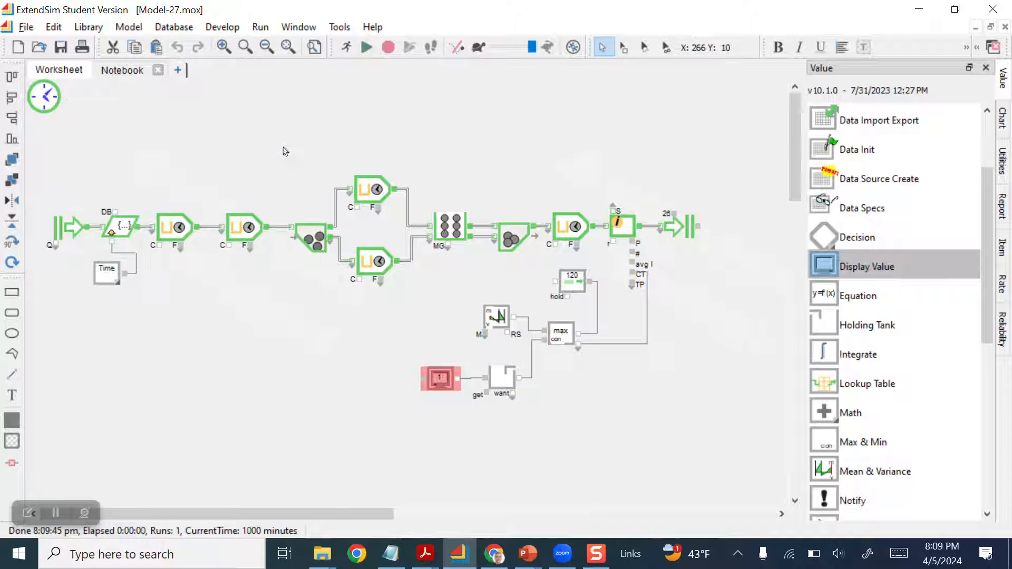
# - Examine the mean, variance and standard deviation results of the Mean & Variance block and close its dialog
pyautogui.doubleClick(497, 318)
pyautogui.click(153, 132)
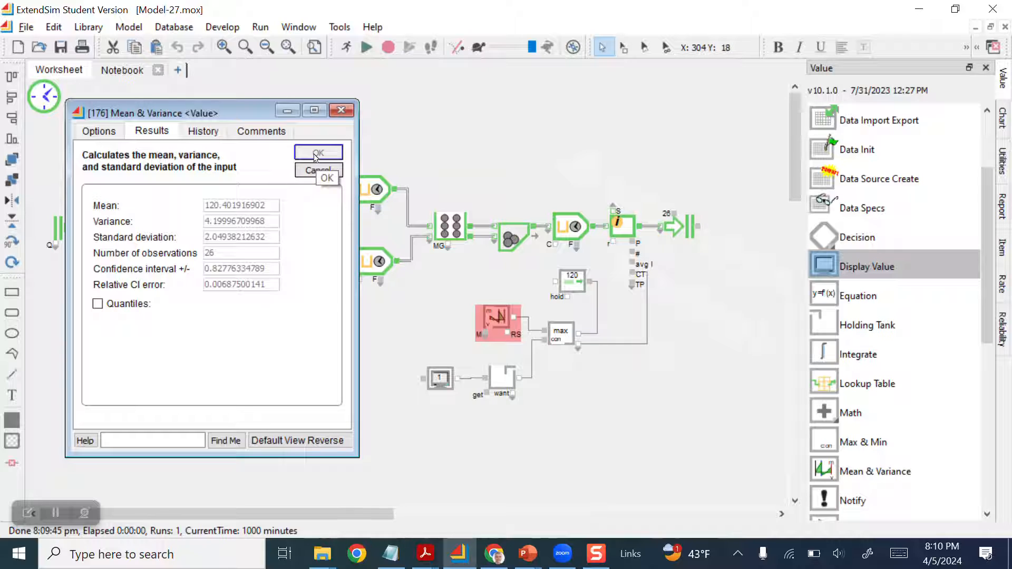
pyautogui.click(340, 111)
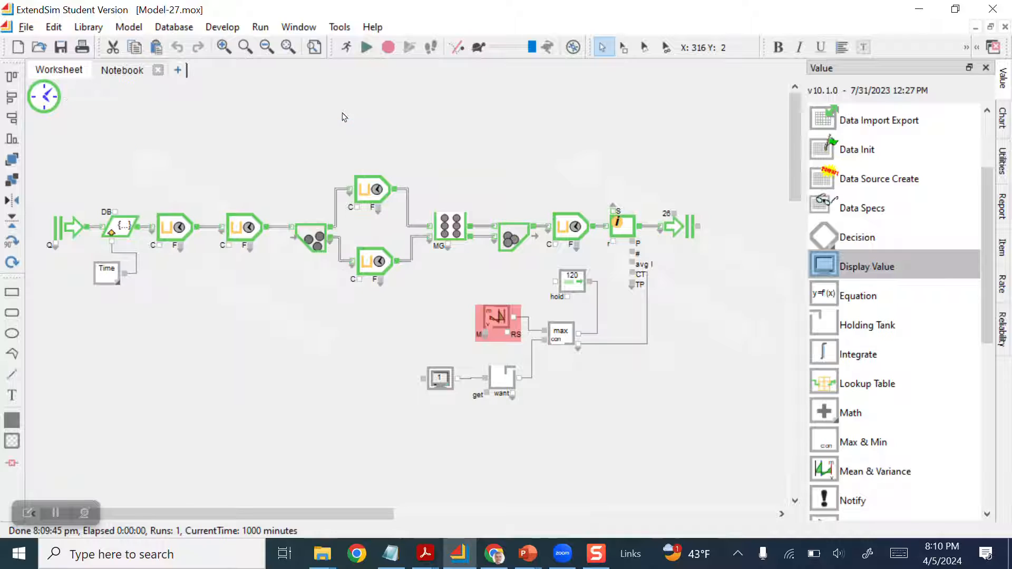
# - Check the Constant block and close it, and open the Information block to examine its item and cycle time statistics
pyautogui.doubleClick(569, 281)
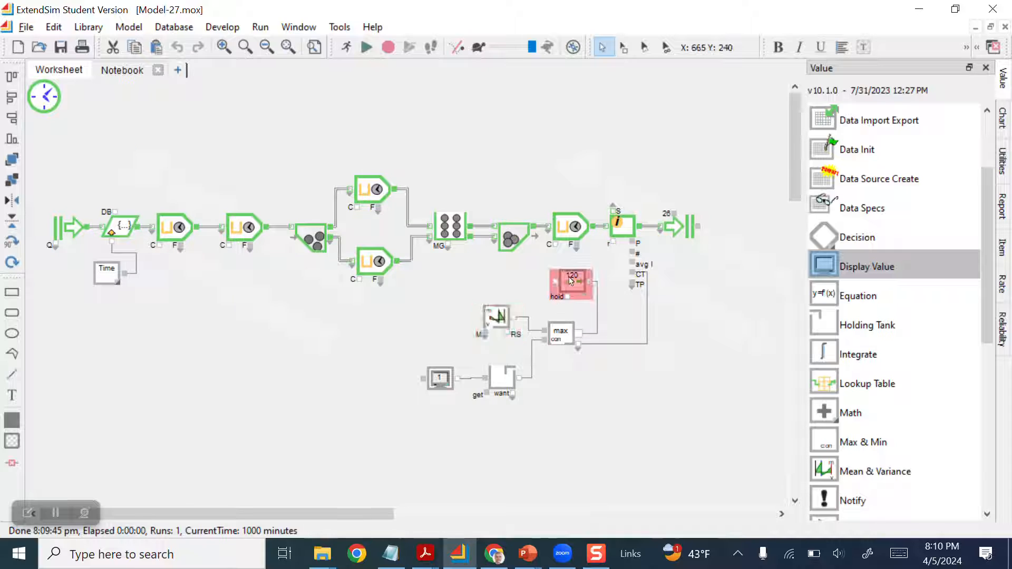
pyautogui.click(286, 152)
pyautogui.doubleClick(619, 235)
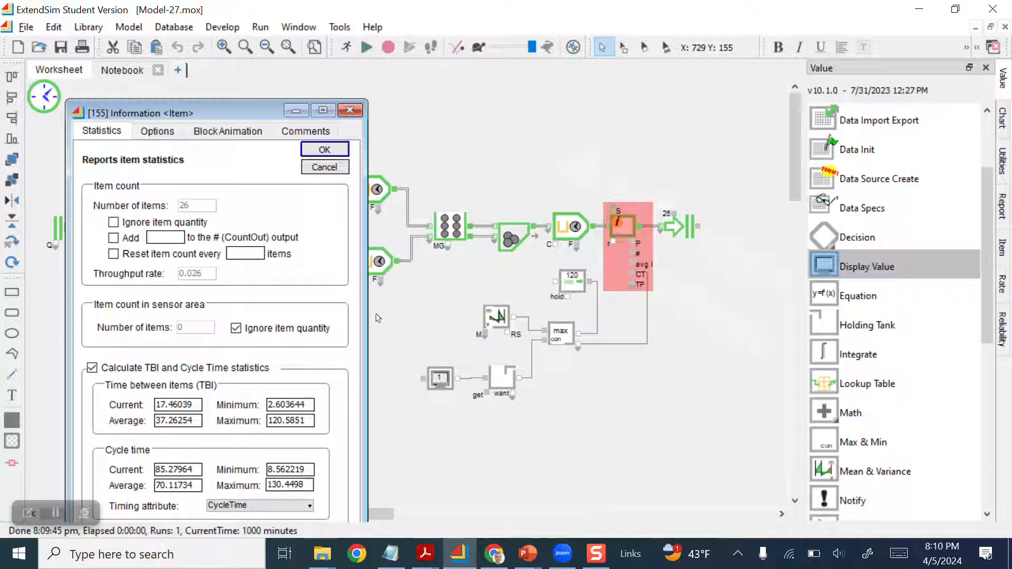
# - Finish reviewing the Information block's time between items and cycle time statistics, close its dialog and rerun the simulation
pyautogui.moveTo(210, 112); pyautogui.dragTo(216, 72)
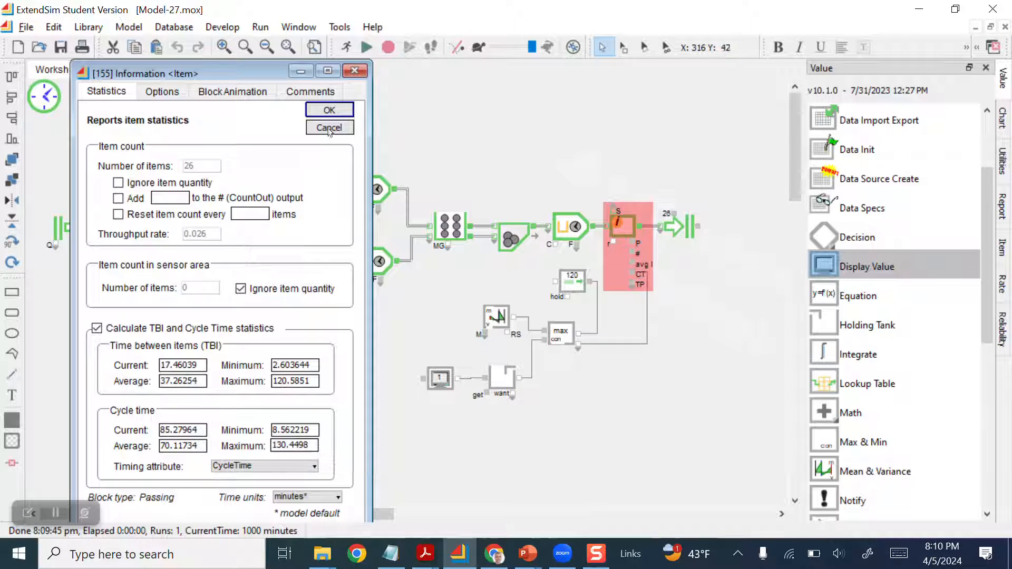
pyautogui.click(328, 110)
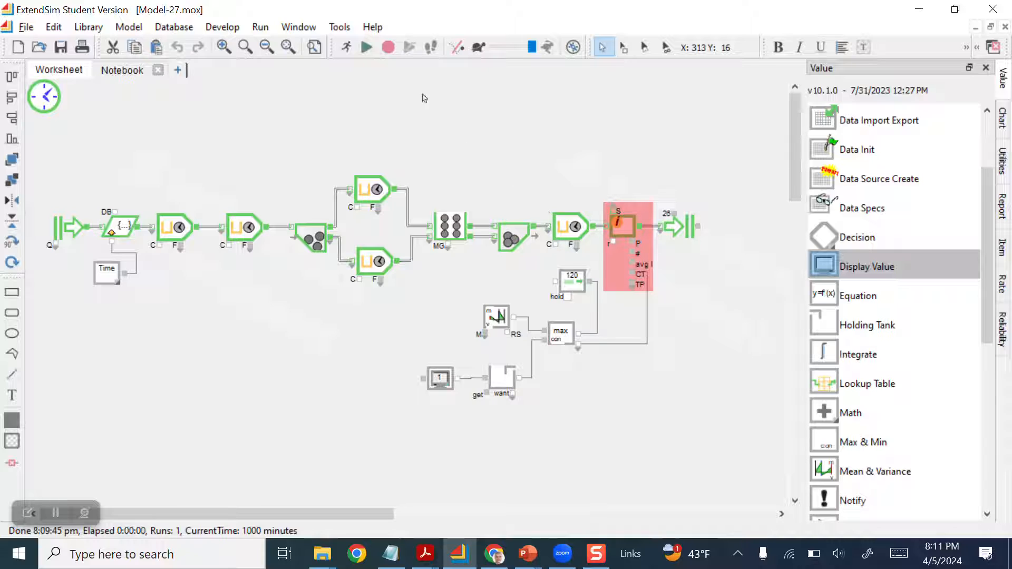
pyautogui.click(361, 45)
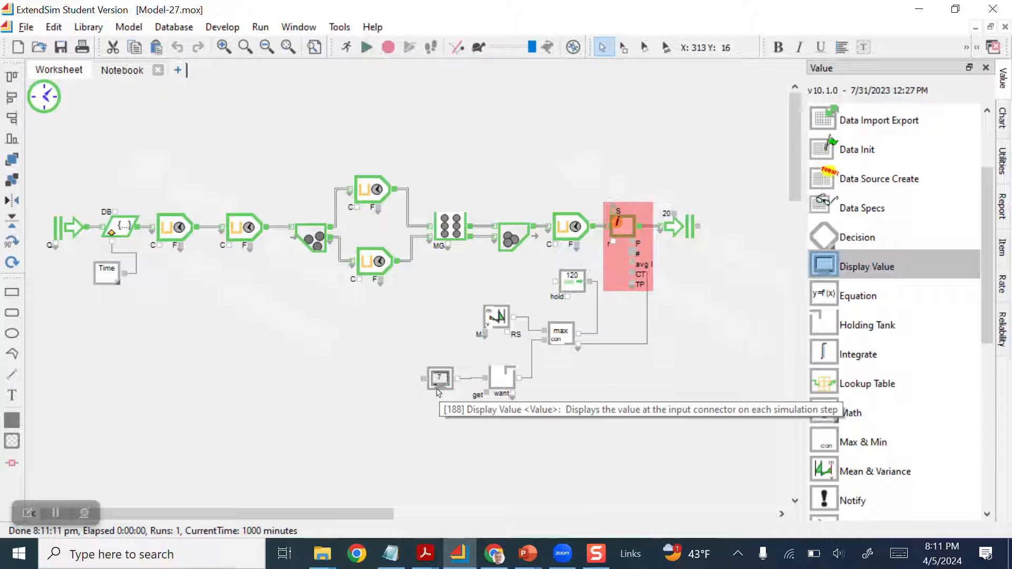
# - Check the Mean & Variance block's results for the new run, close the dialog and deselect the block
pyautogui.click(496, 317)
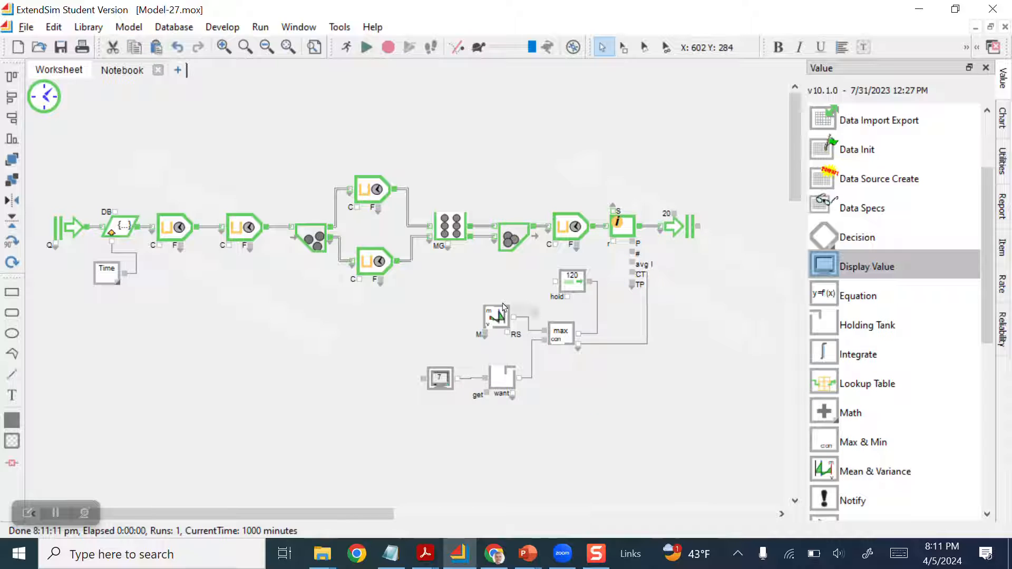
pyautogui.doubleClick(496, 316)
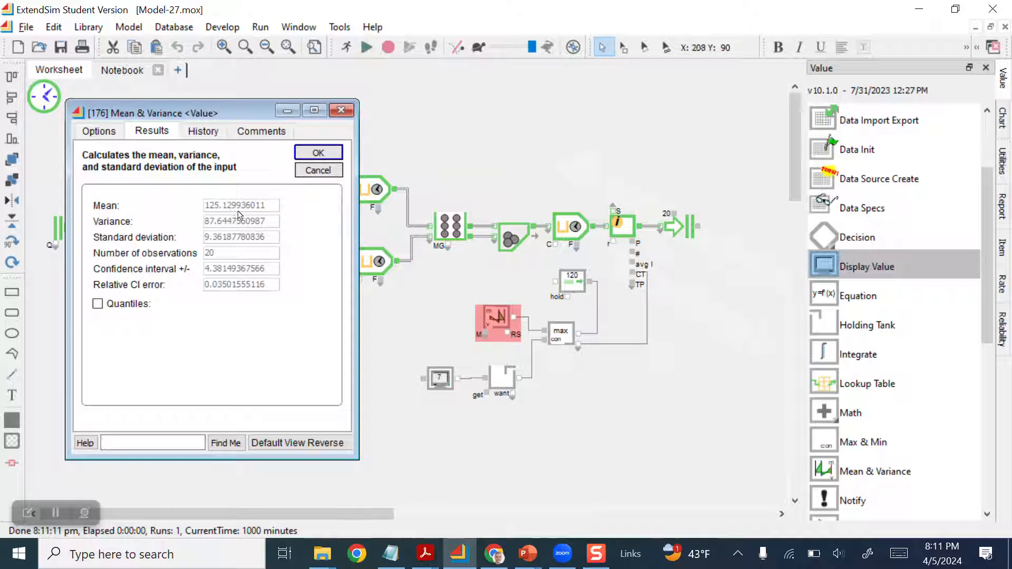
pyautogui.click(319, 153)
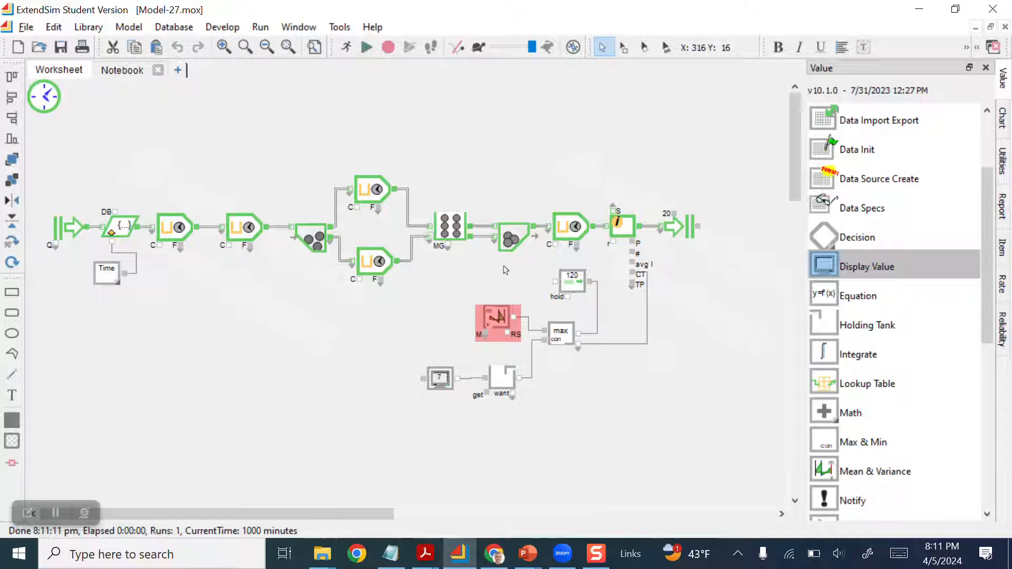
pyautogui.click(583, 389)
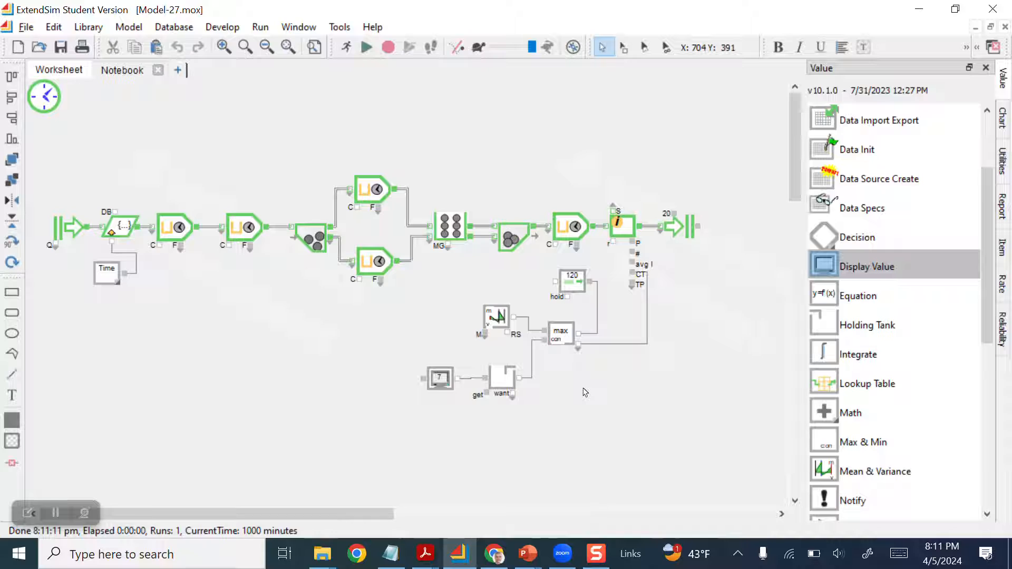